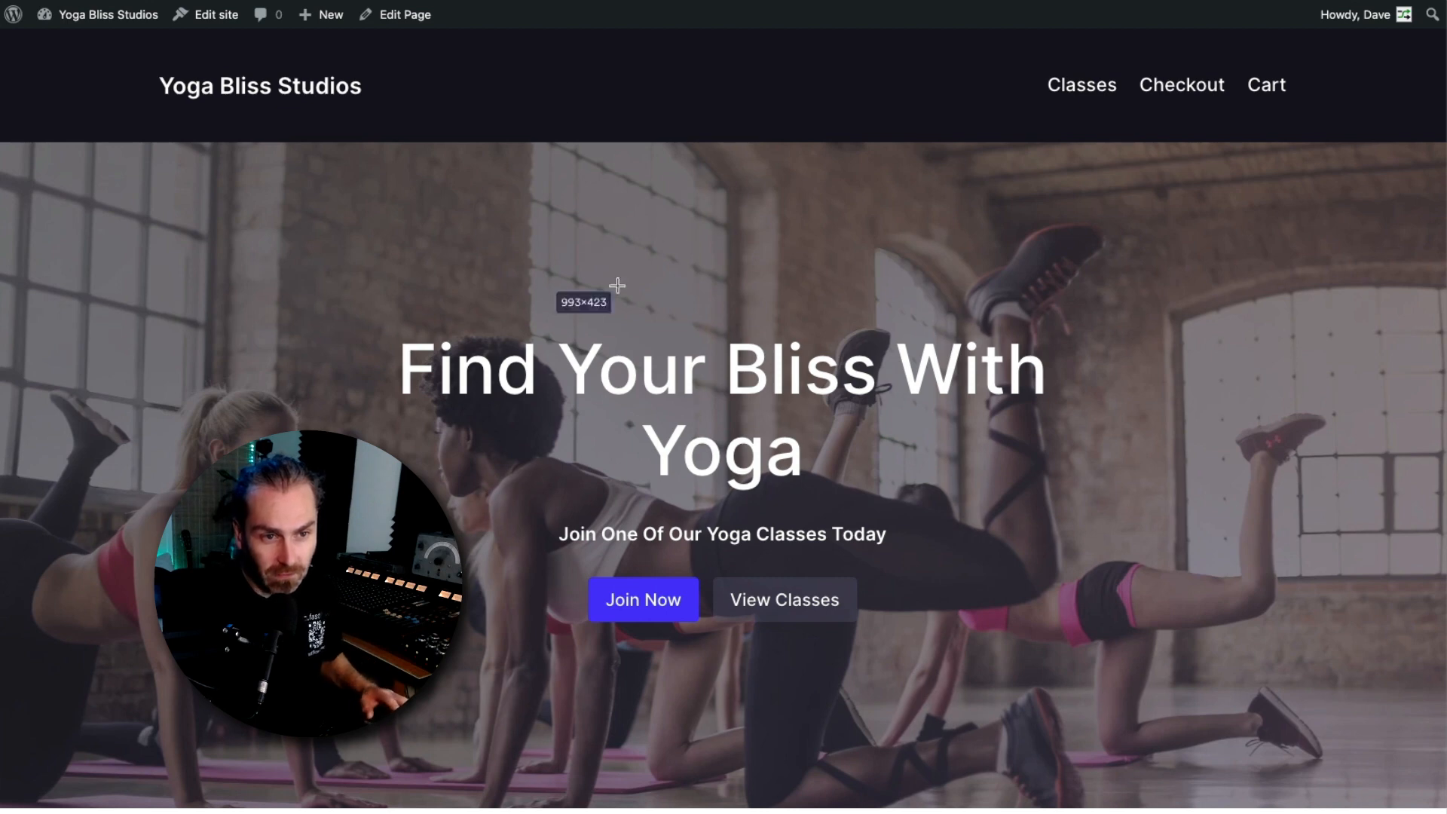
Browse the yoga class listings on the Classes page
key("Escape")
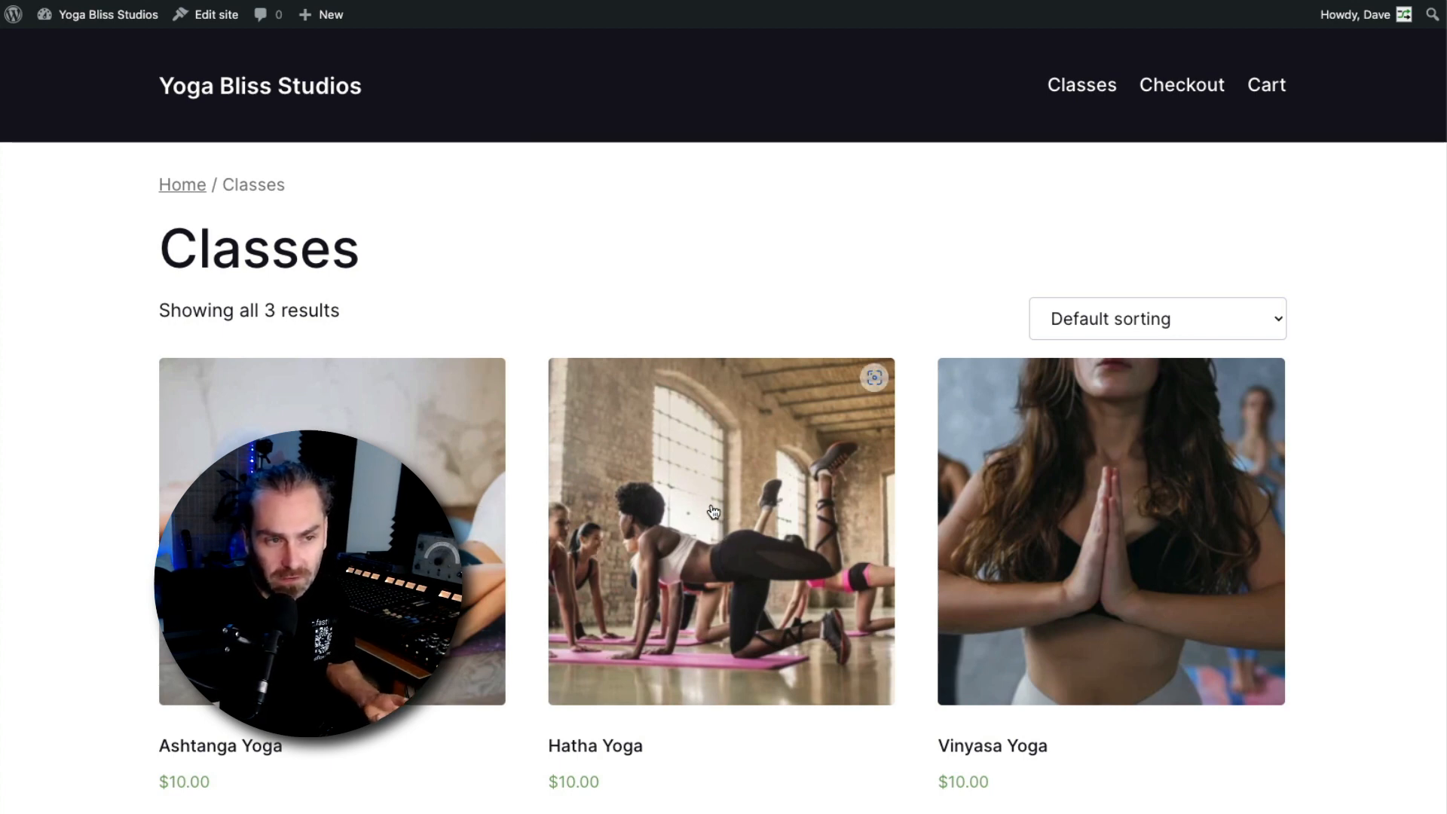
scroll(426, 416, "down", 5)
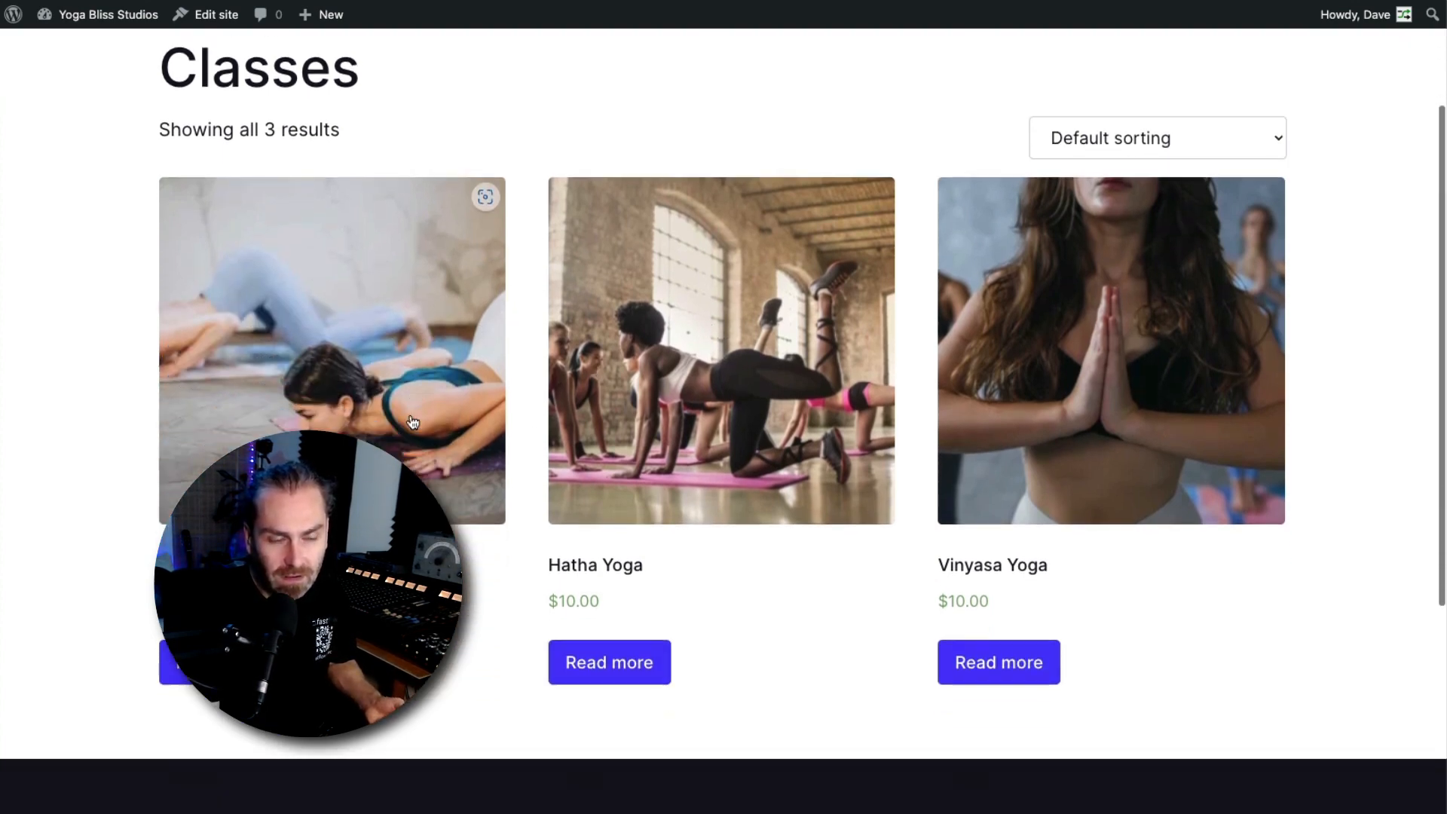
scroll(552, 397, "up", 5)
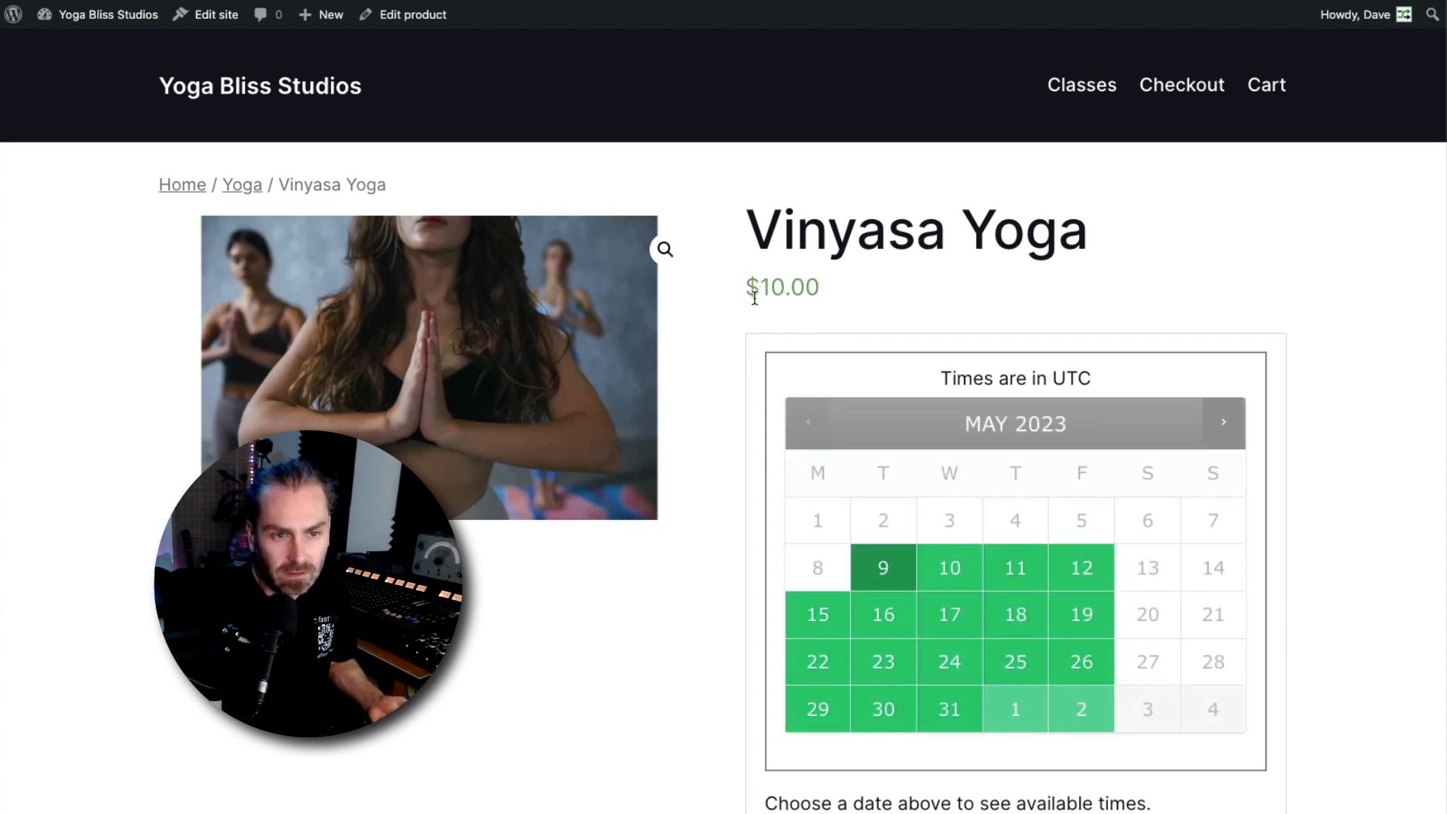
Preview a Vinyasa Yoga booking by selecting May 17 and the 9:30 am time slot
left_click(950, 612)
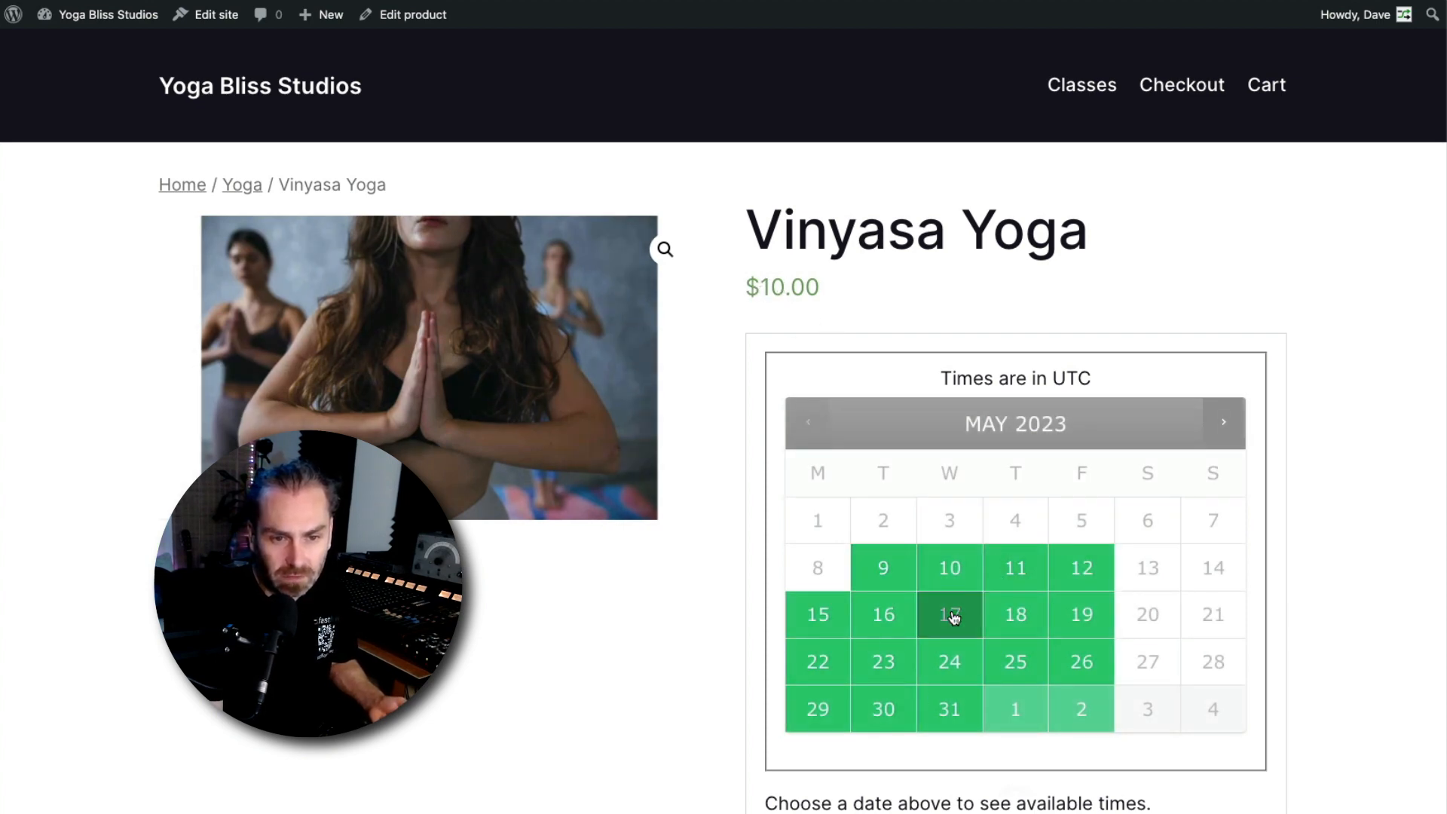
scroll(1010, 618, "down", 4)
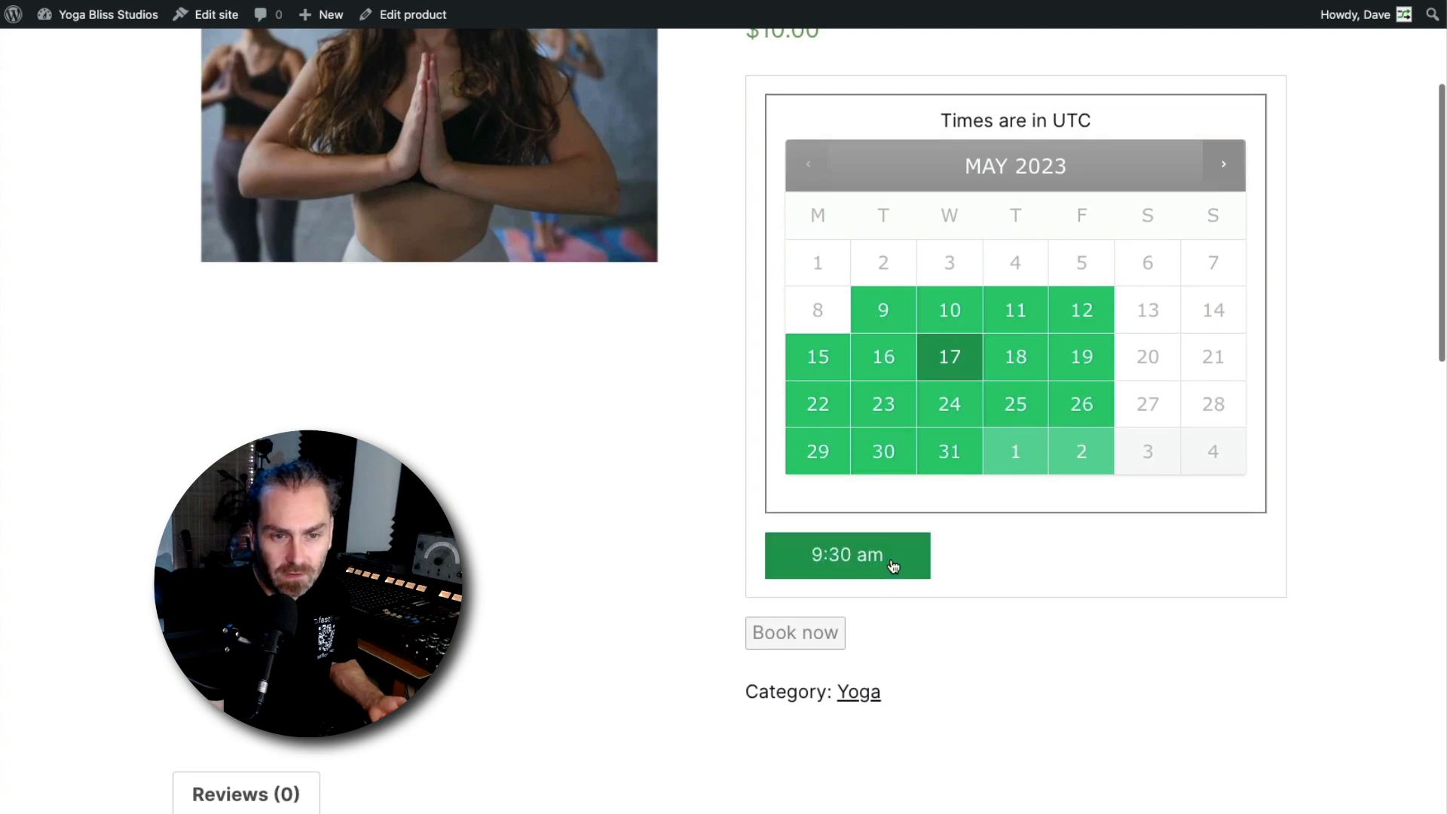
left_click(852, 566)
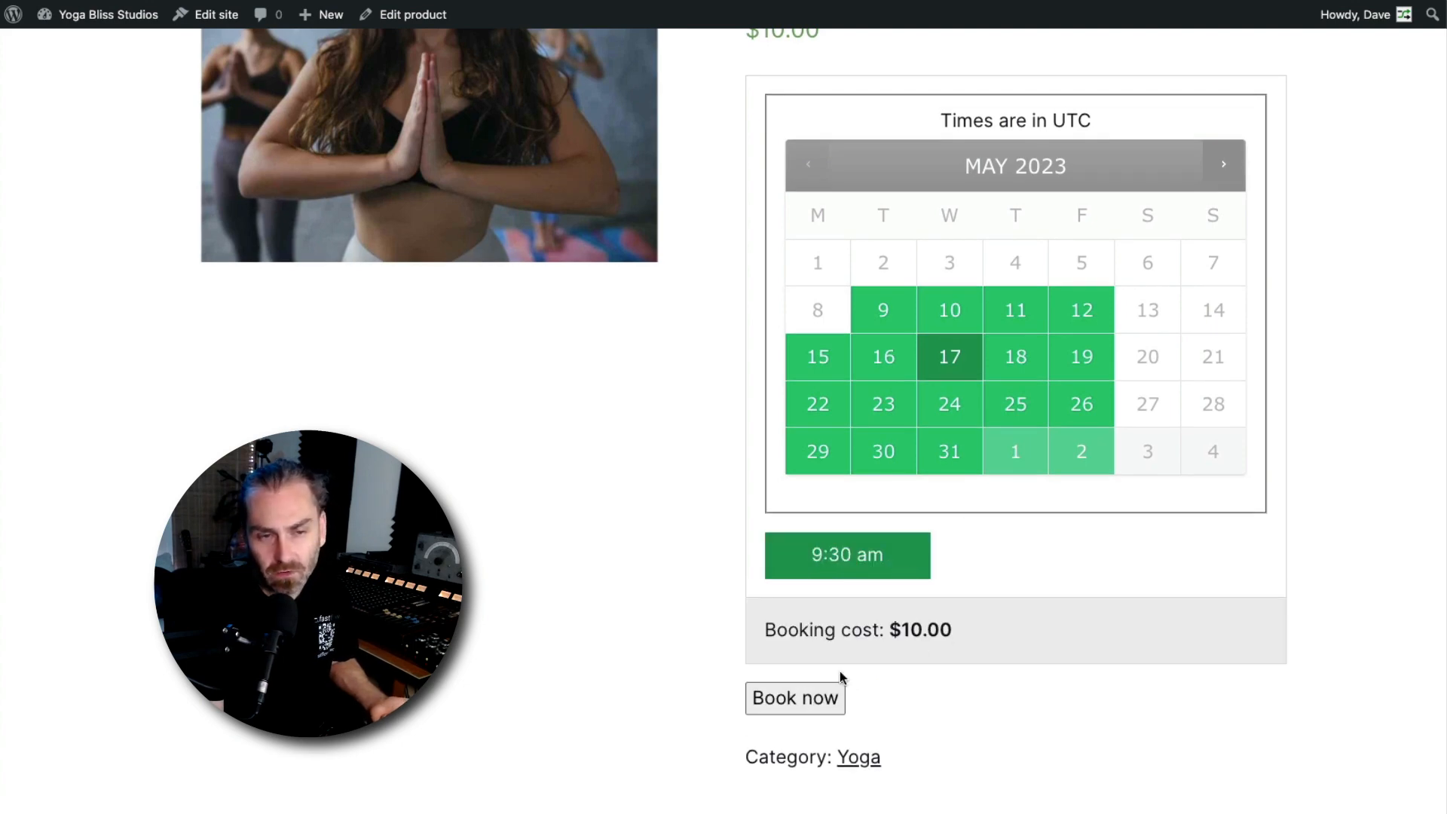
scroll(525, 598, "up", 4)
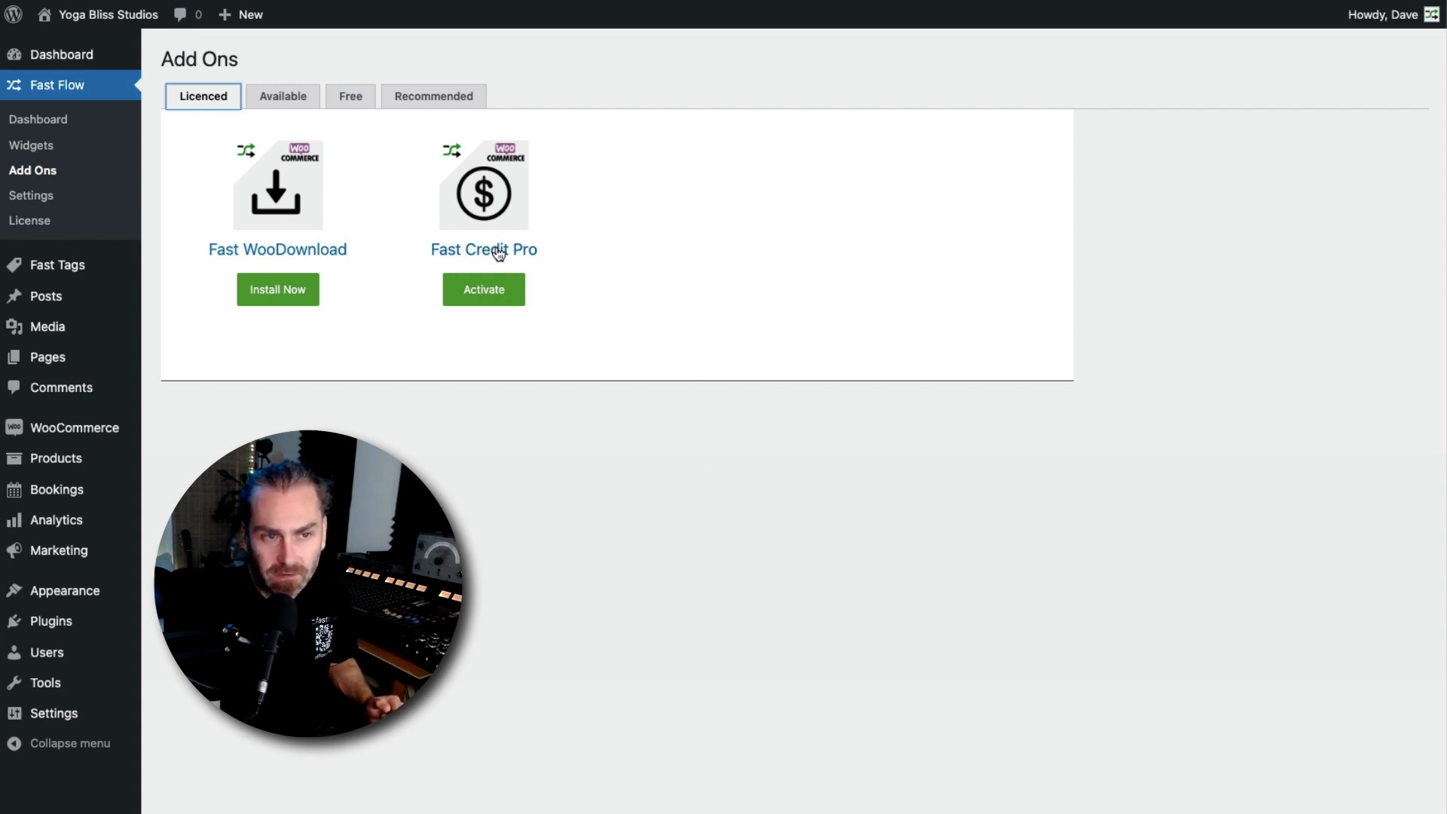
Activate the Fast Credit Pro add-on
left_click(487, 298)
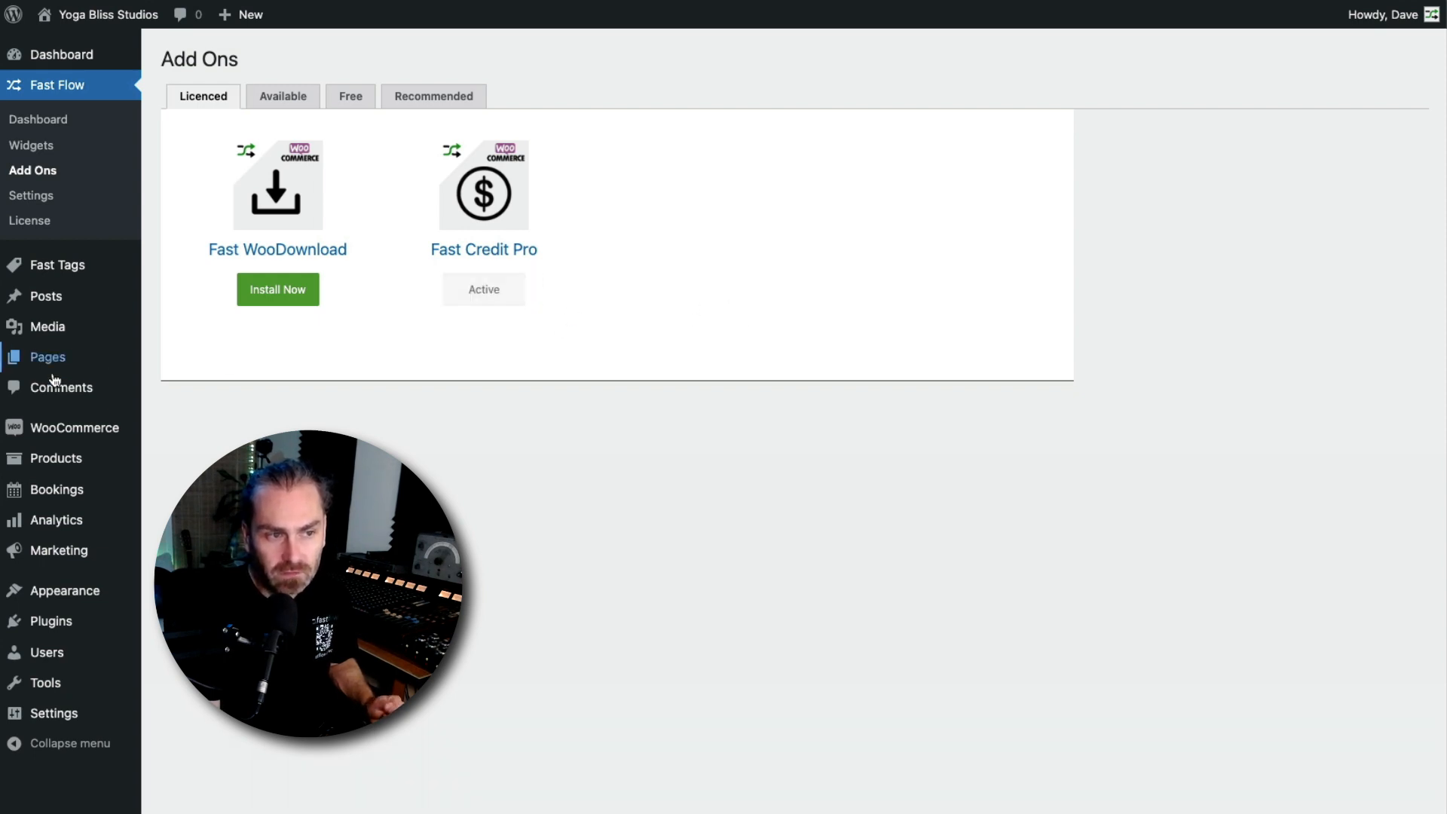
mouse_move(66, 458)
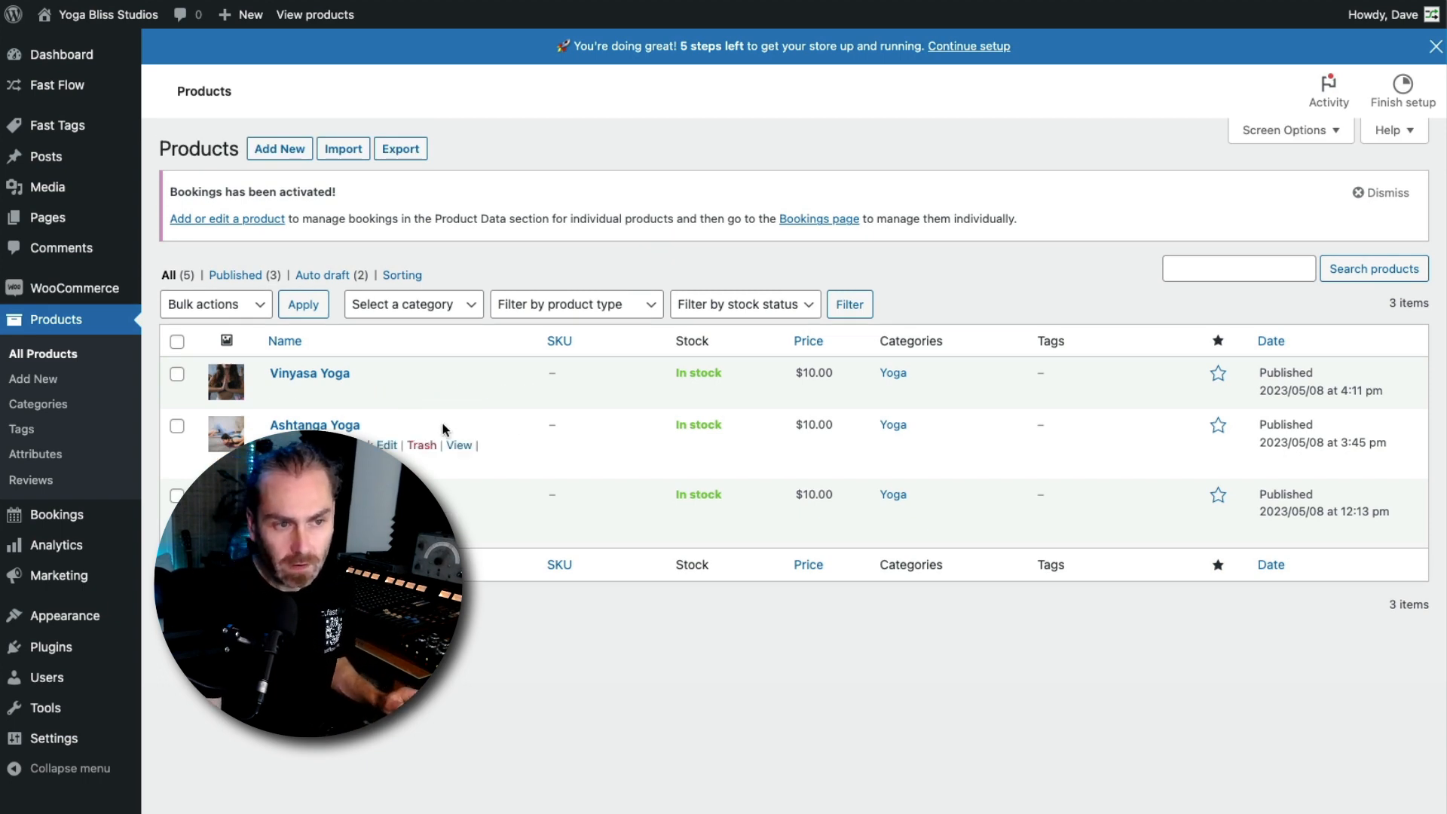
Open the Vinyasa Yoga product and enable Credits Purchase with a credits value of 1
left_click(307, 377)
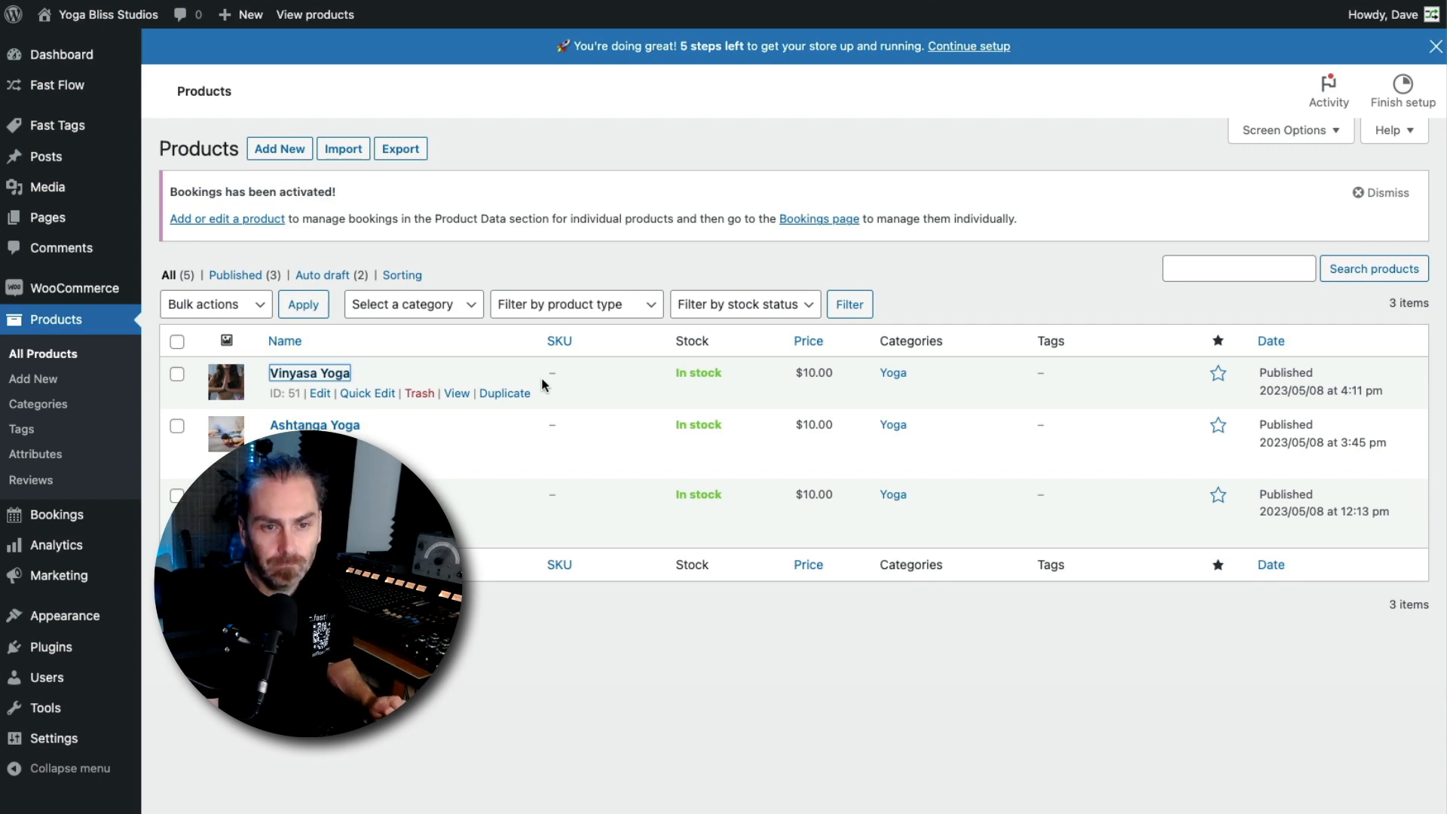
scroll(600, 437, "down", 3)
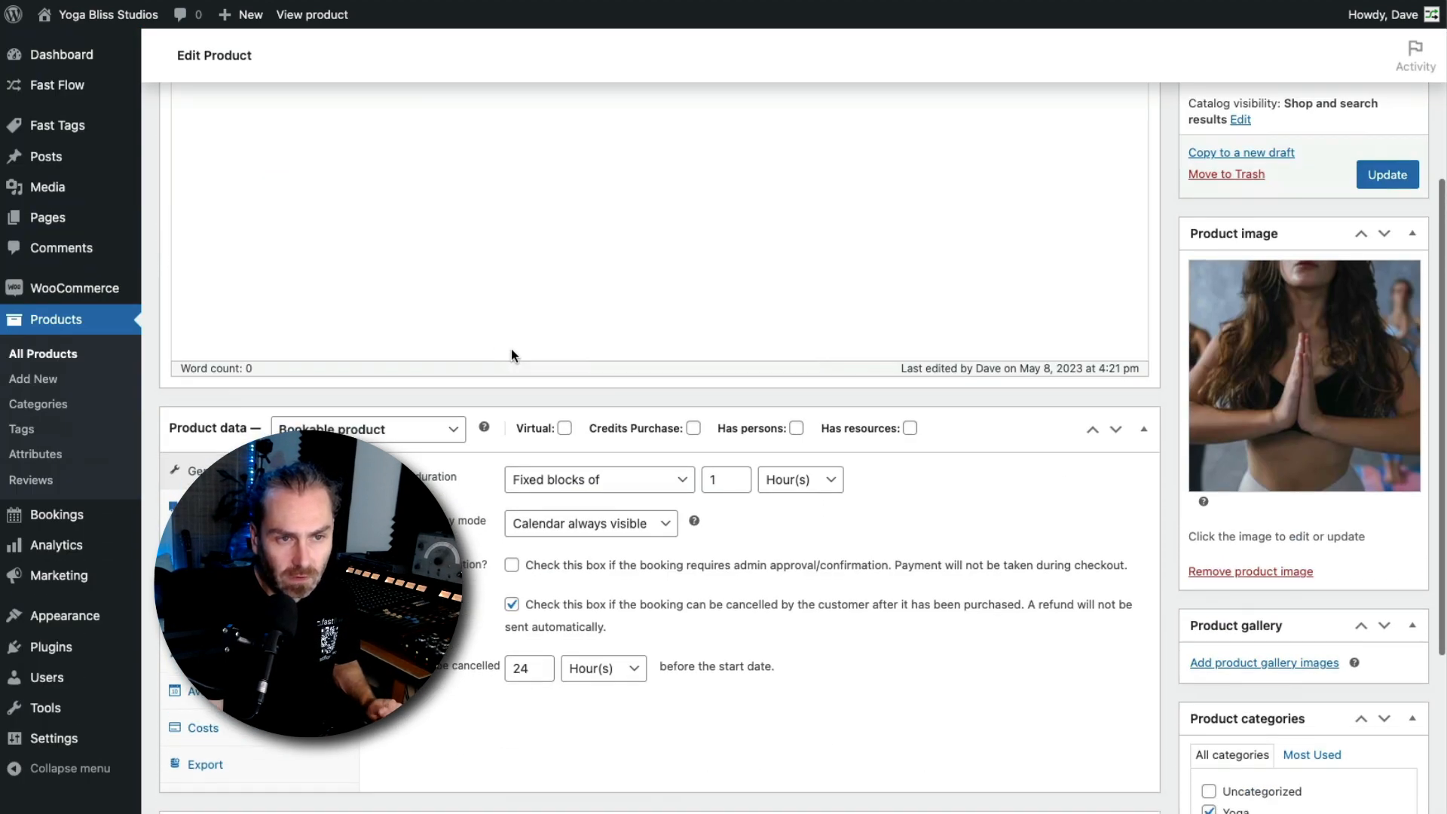
mouse_move(640, 478)
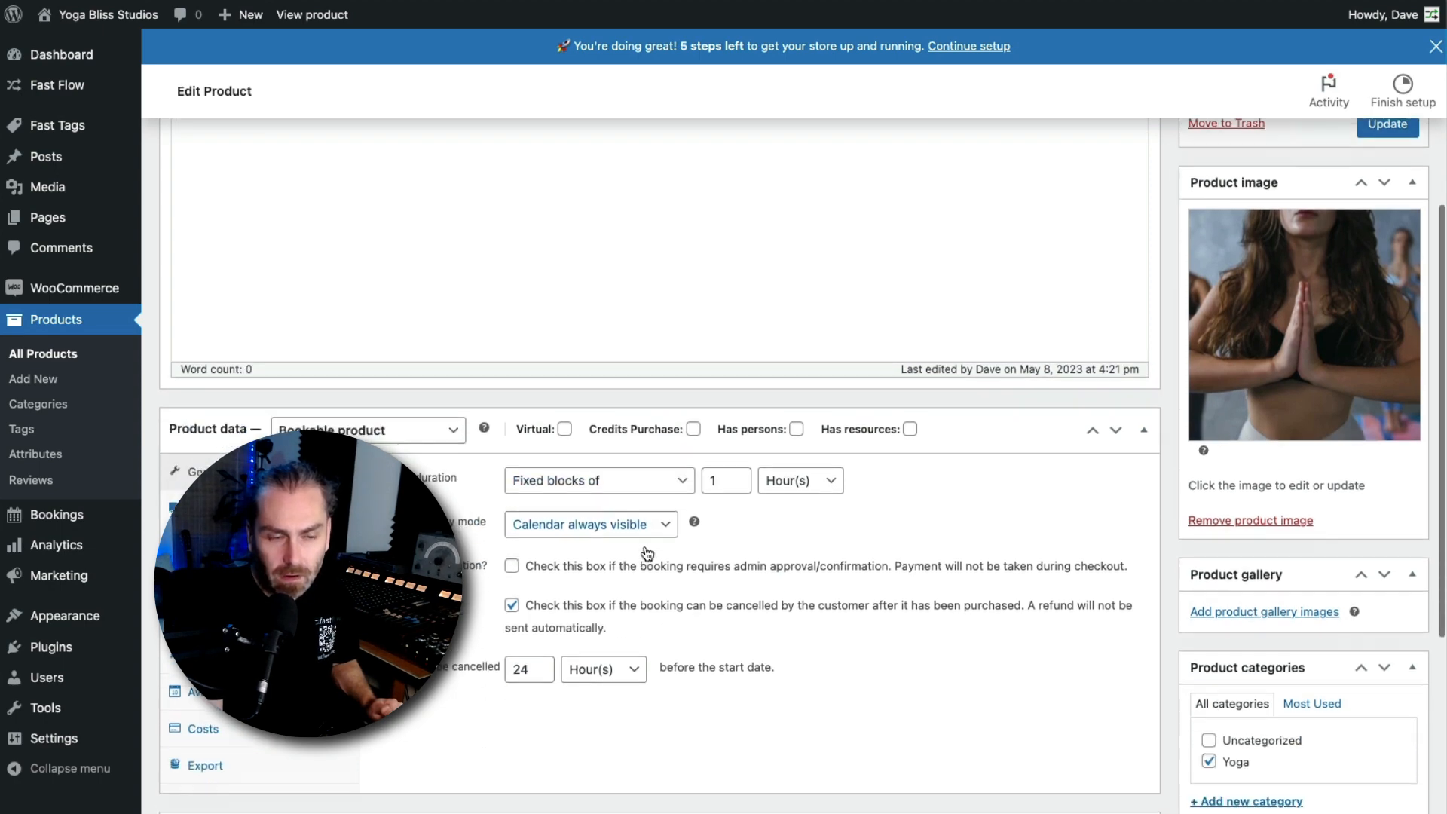
scroll(612, 485, "down", 5)
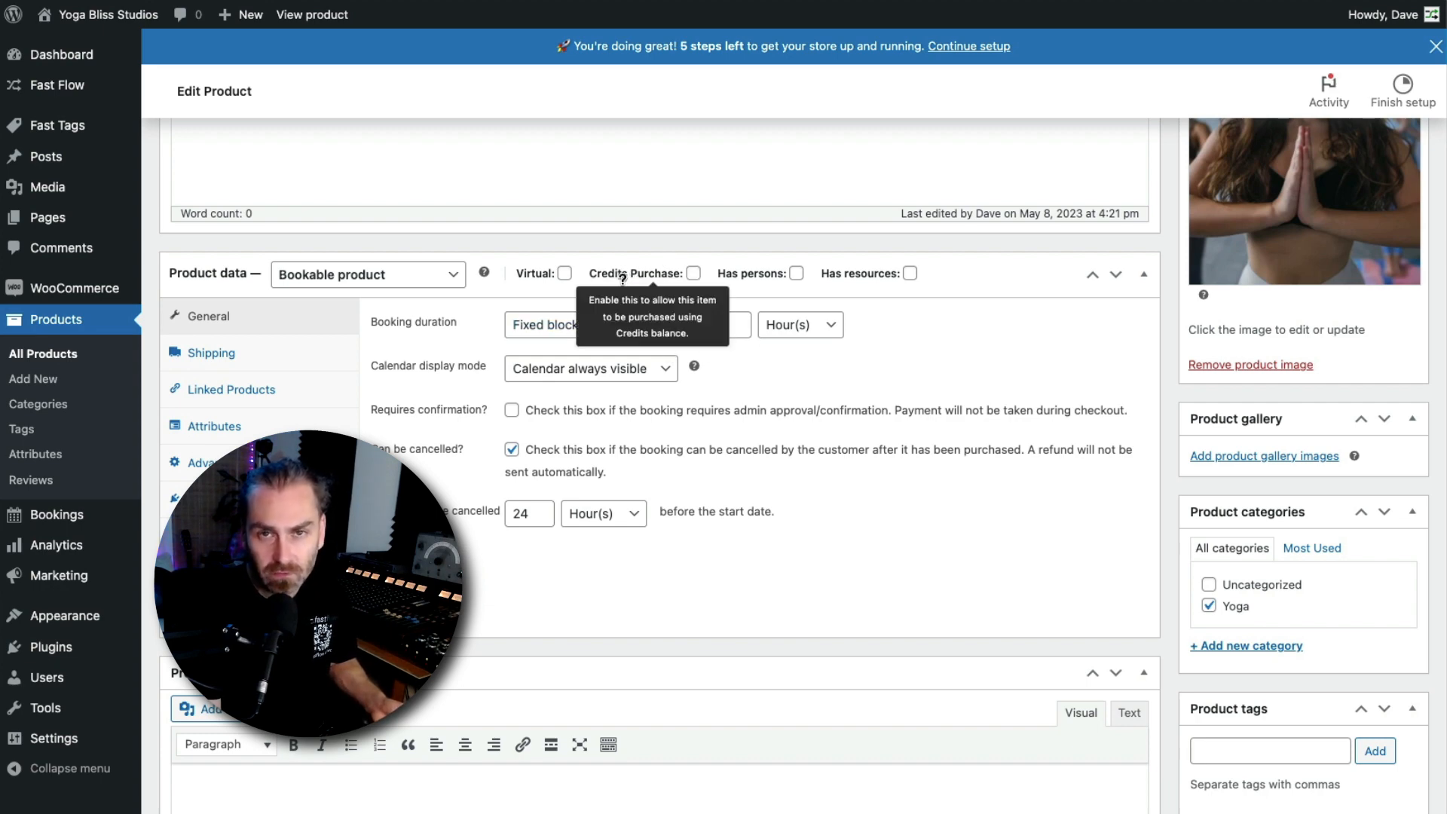
mouse_move(705, 276)
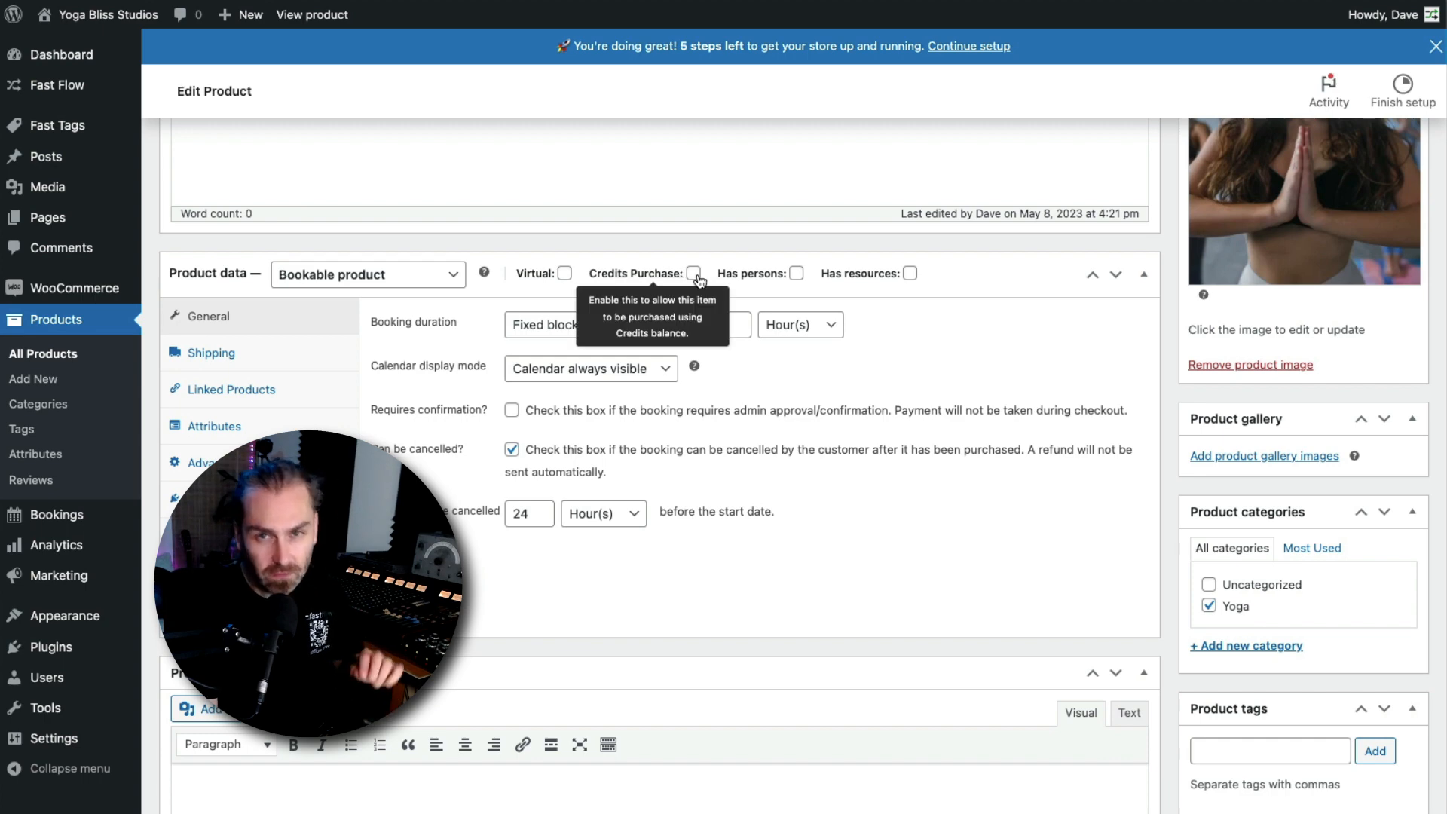
left_click(694, 274)
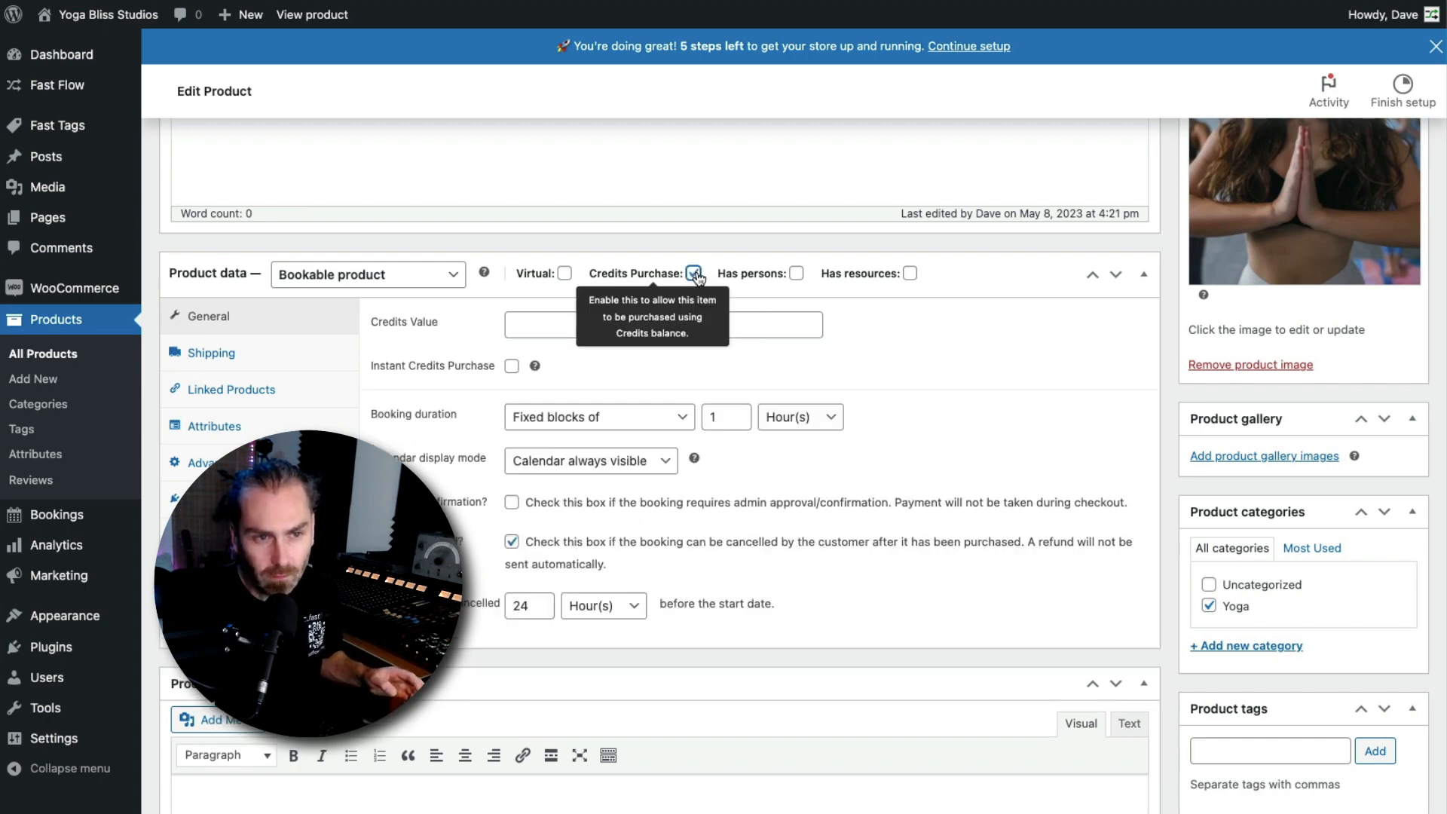
left_click(531, 325)
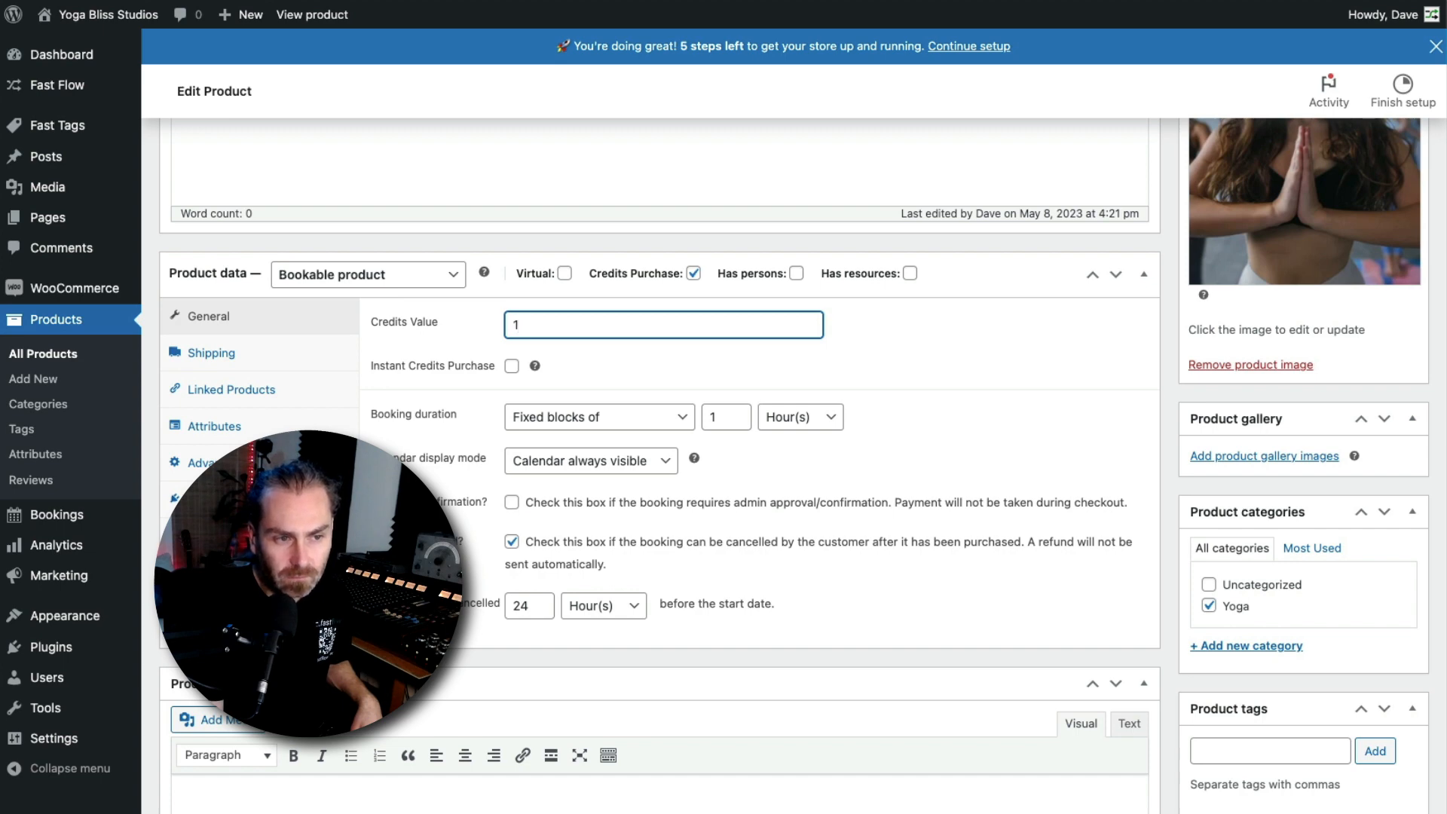
Review the product's cost settings and update the Vinyasa Yoga product
left_click(202, 573)
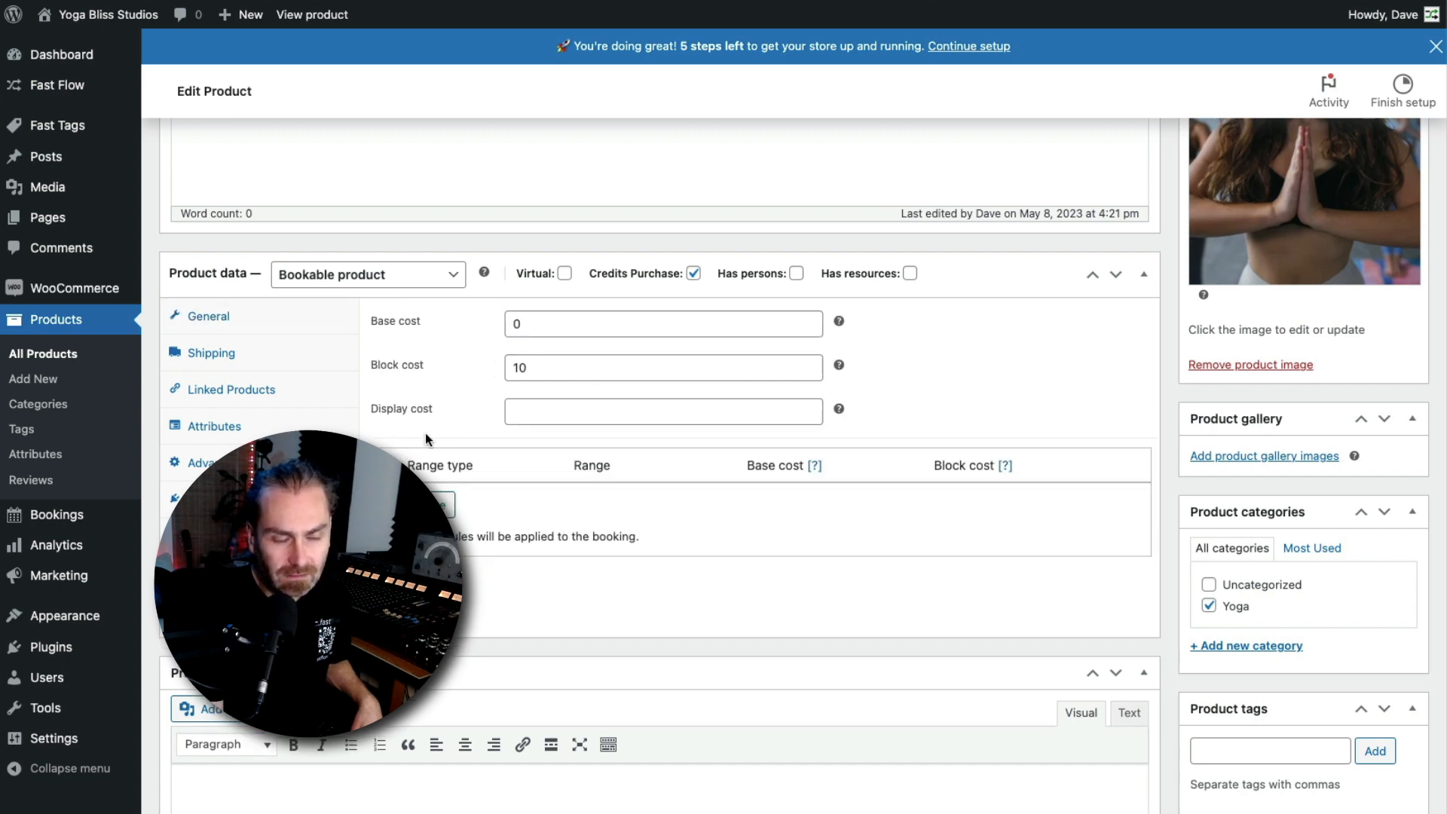
scroll(869, 454, "up", 10)
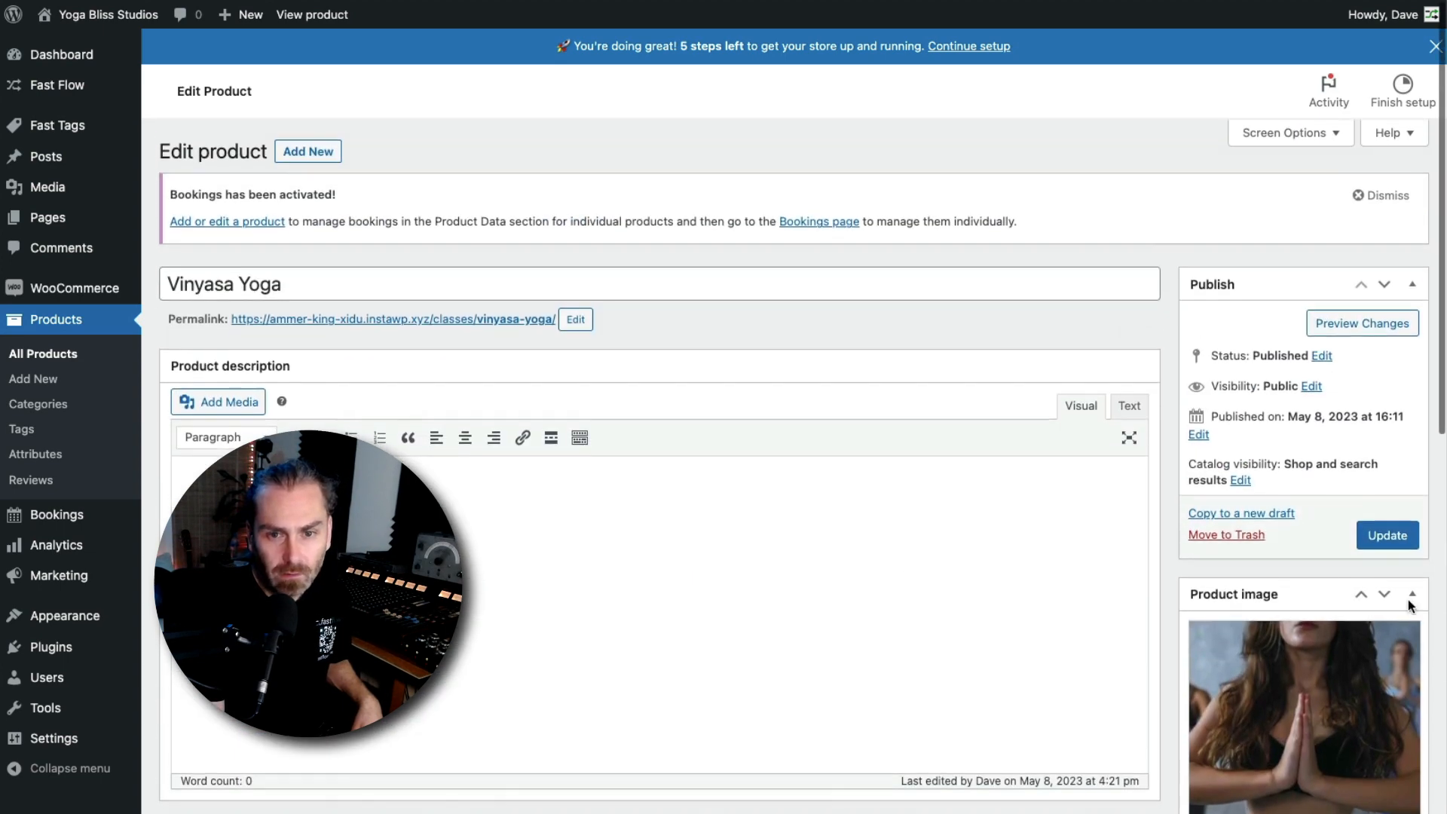
left_click(1387, 532)
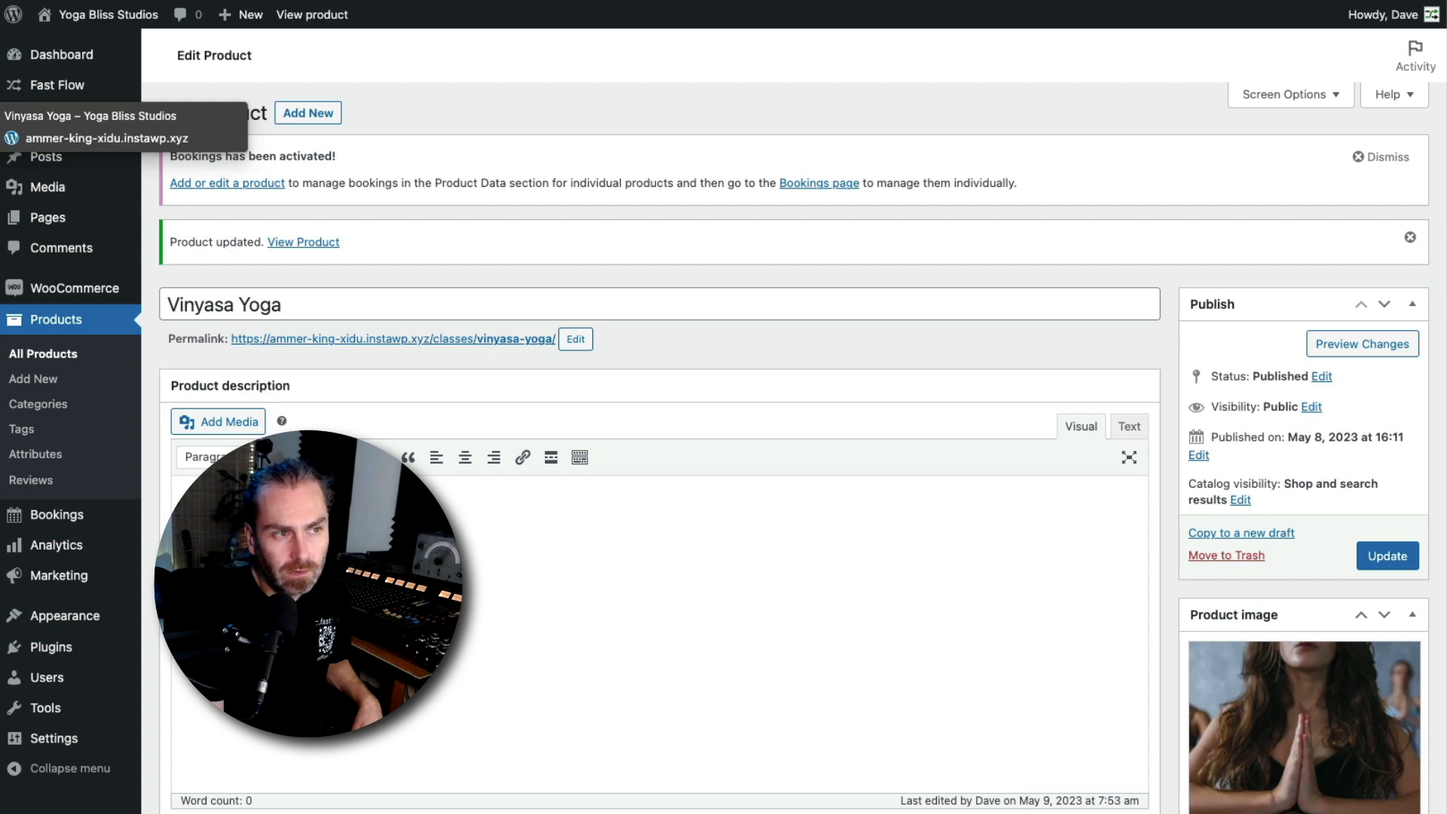
Reload the Vinyasa Yoga product page on the storefront to check its price display
left_click(1, 122)
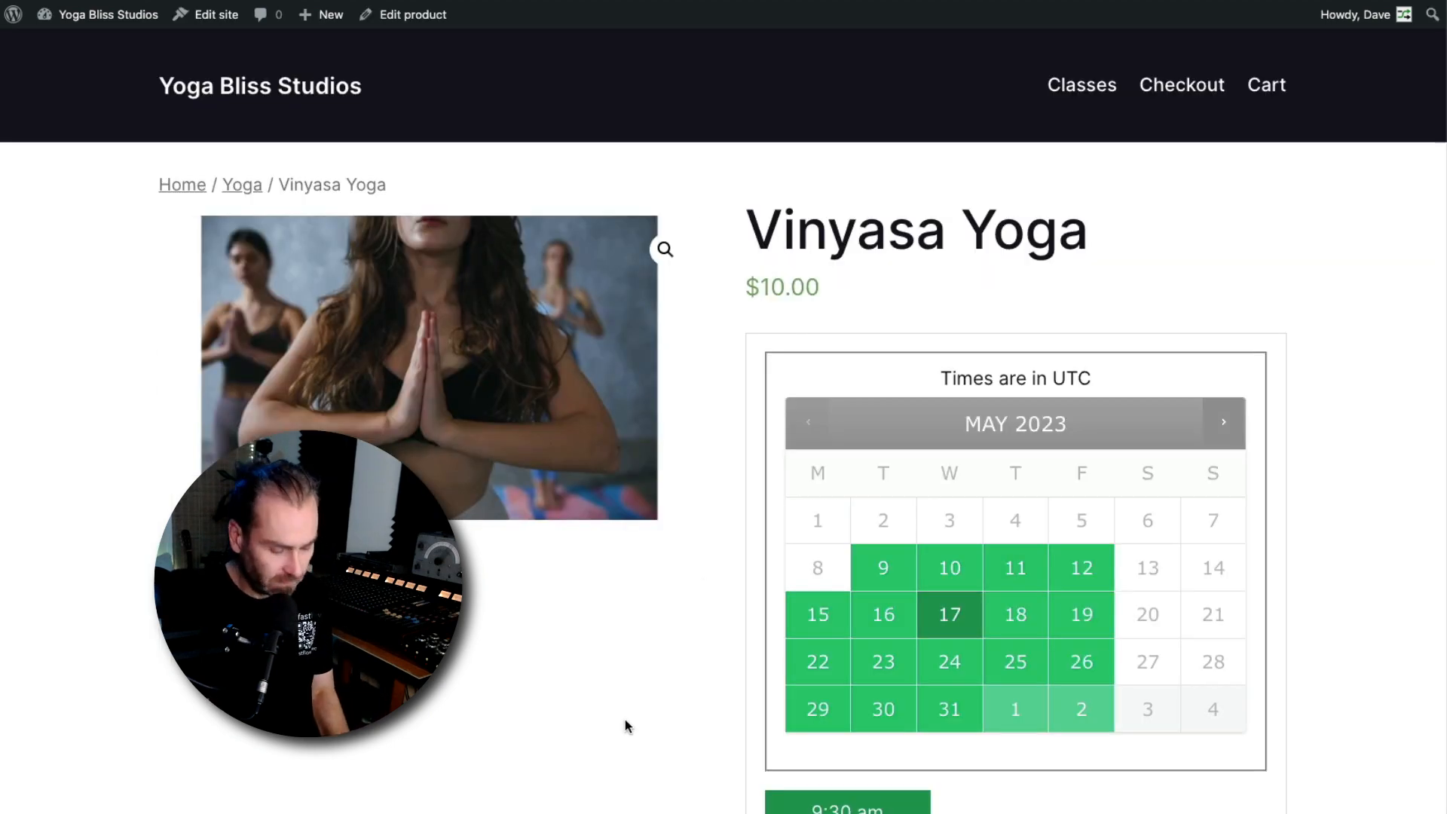
key("super+r")
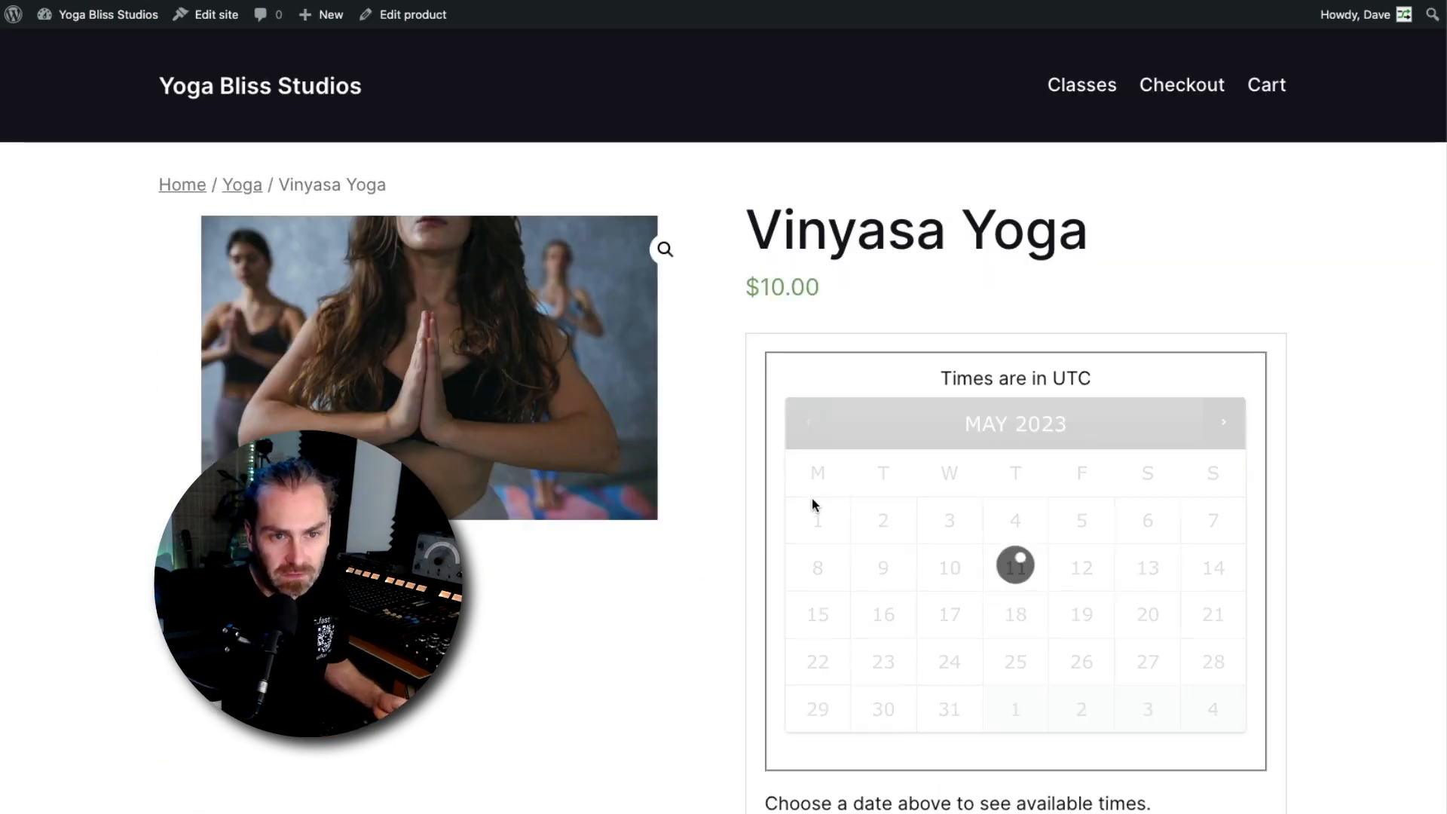
scroll(795, 519, "down", 4)
scroll(794, 513, "up", 4)
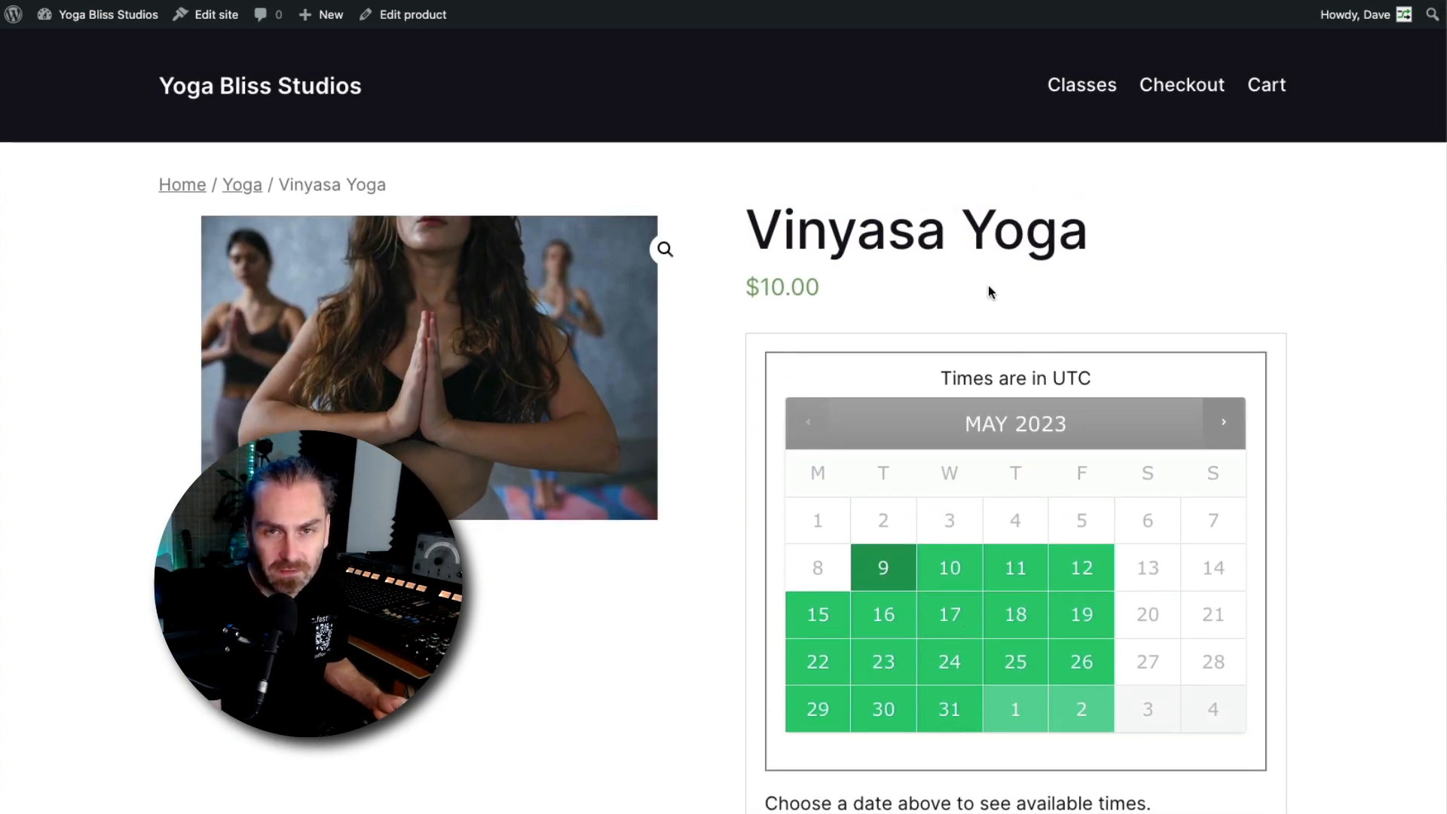
Set the profile's Fast WooCredit Total Credits Amount to 10 and update the profile
mouse_move(1350, 20)
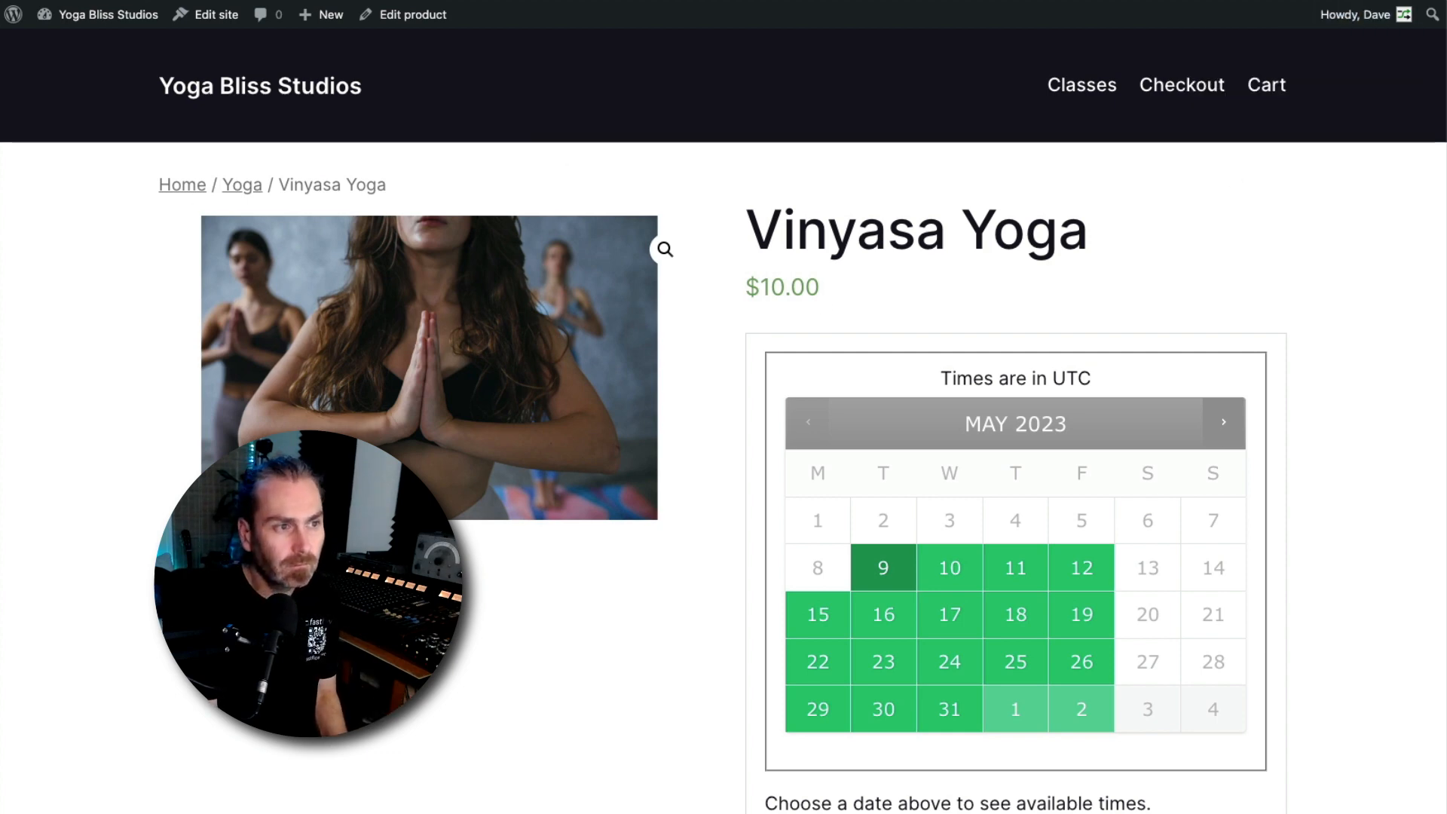
scroll(716, 588, "down", 20)
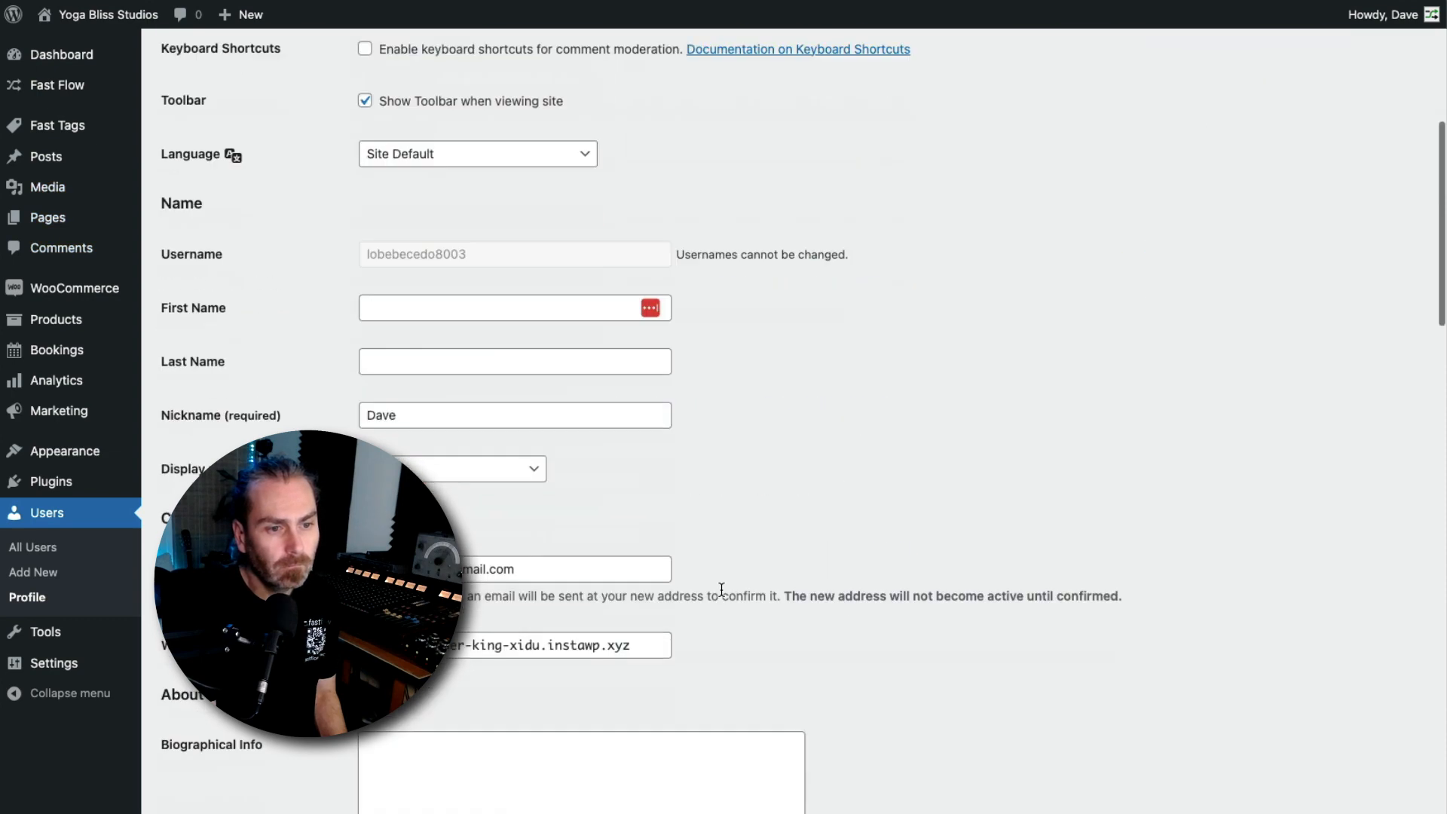
scroll(500, 355, "up", 2)
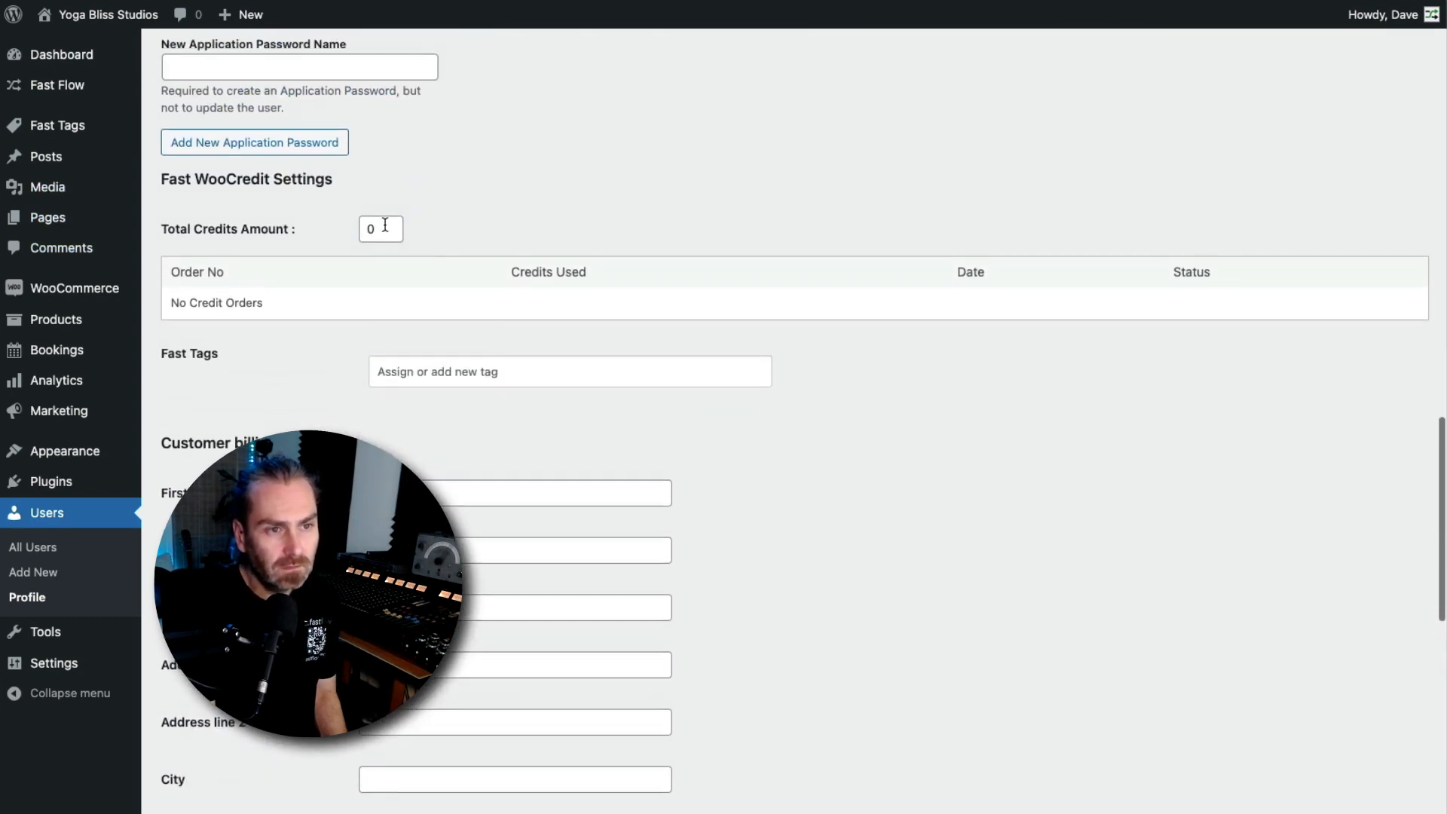
double_click(381, 226)
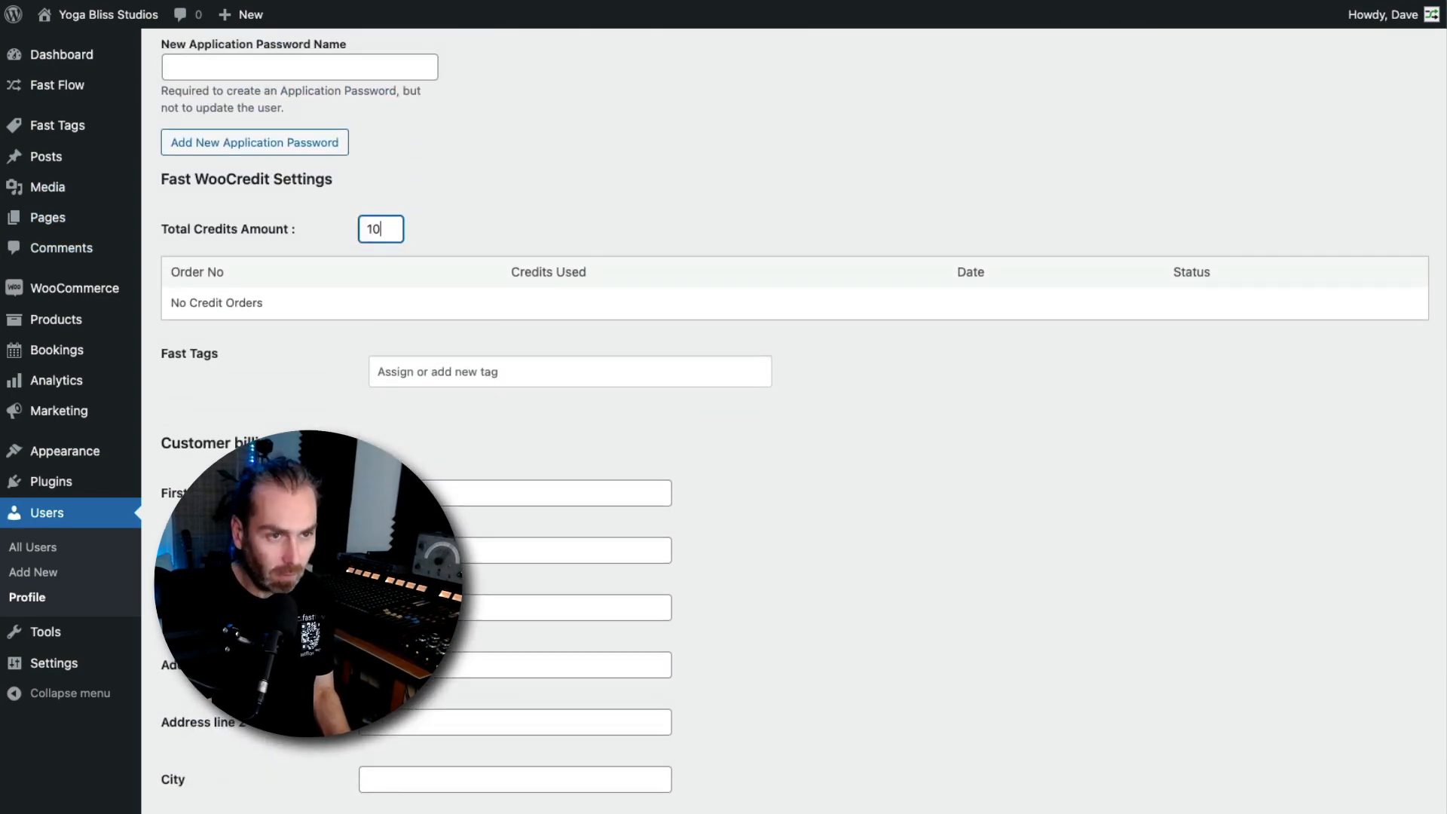
type("10")
left_click(902, 331)
scroll(917, 614, "down", 14)
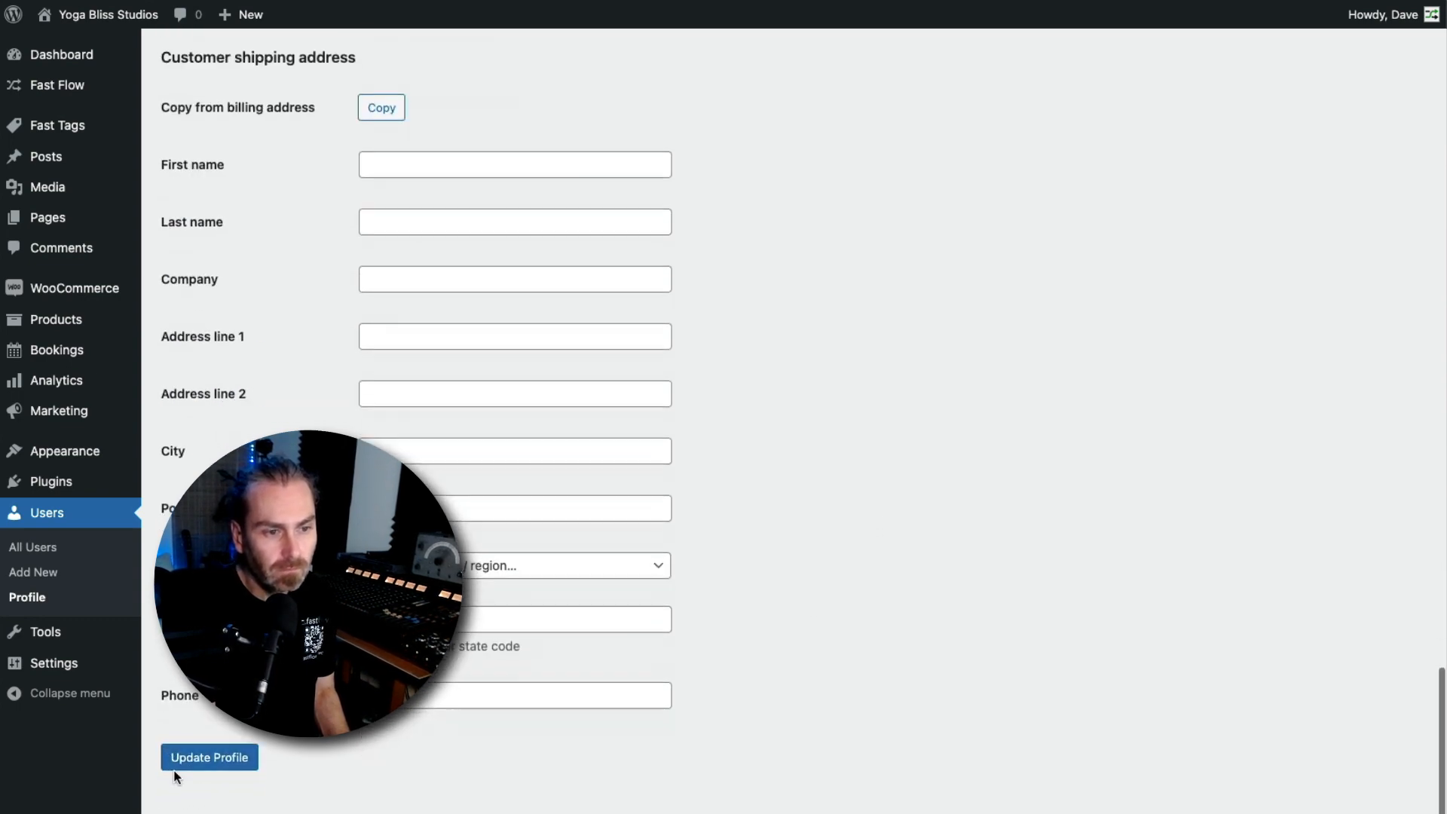
left_click(219, 777)
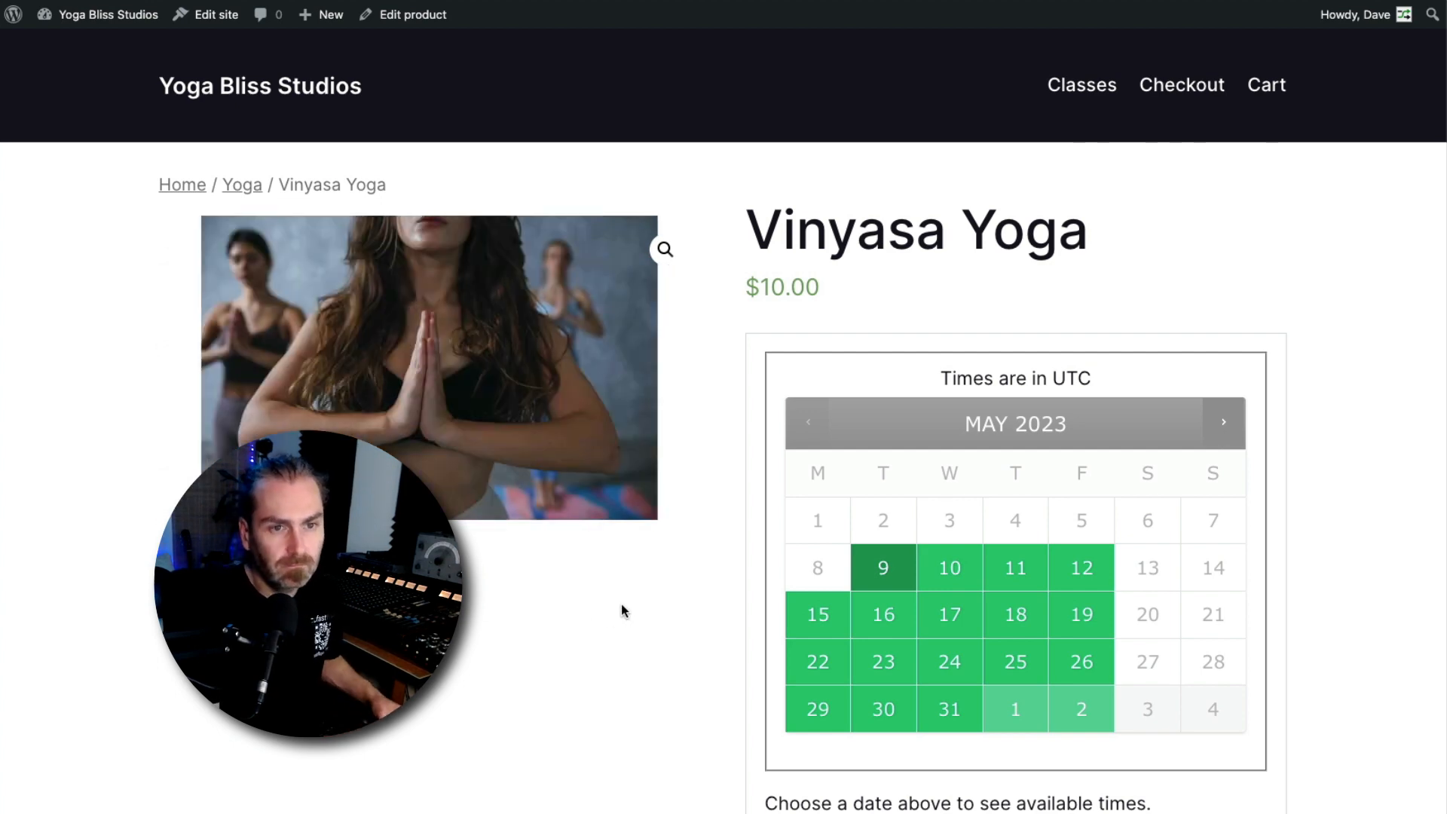
Reload the Vinyasa Yoga page and book it for May 17 at 9:30 am
key("super+r")
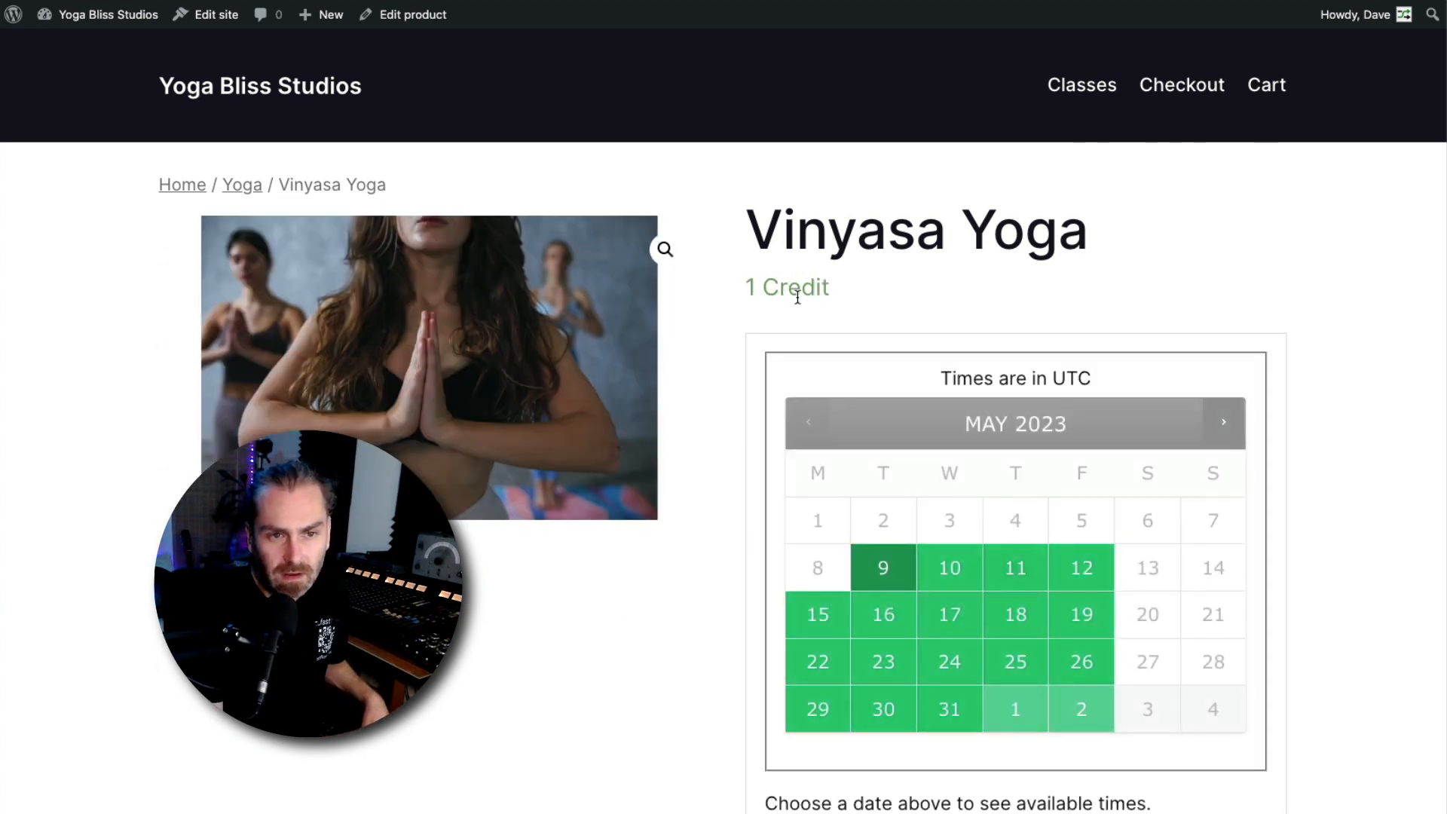
scroll(784, 294, "down", 5)
scroll(814, 297, "up", 2)
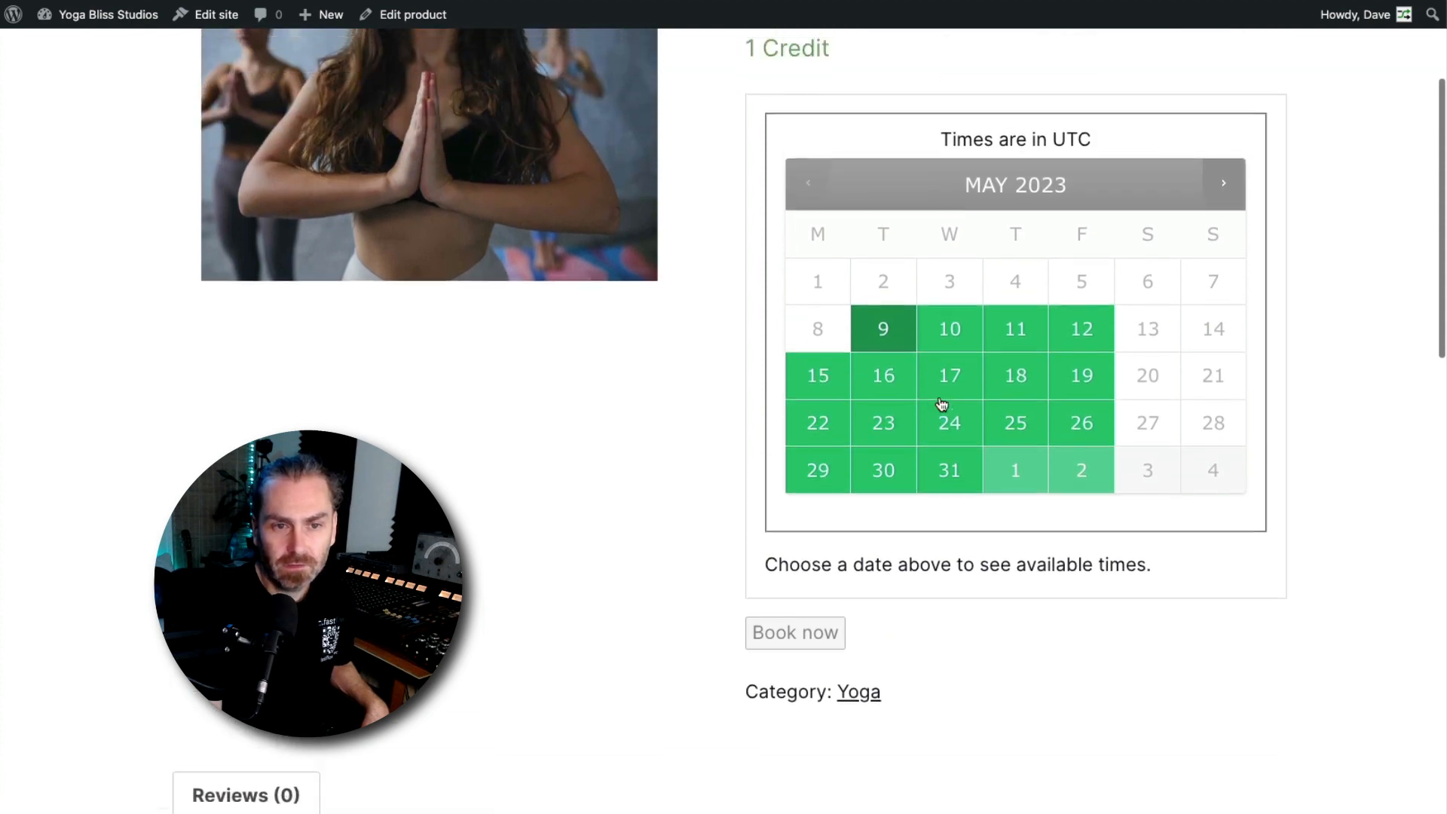
left_click(957, 369)
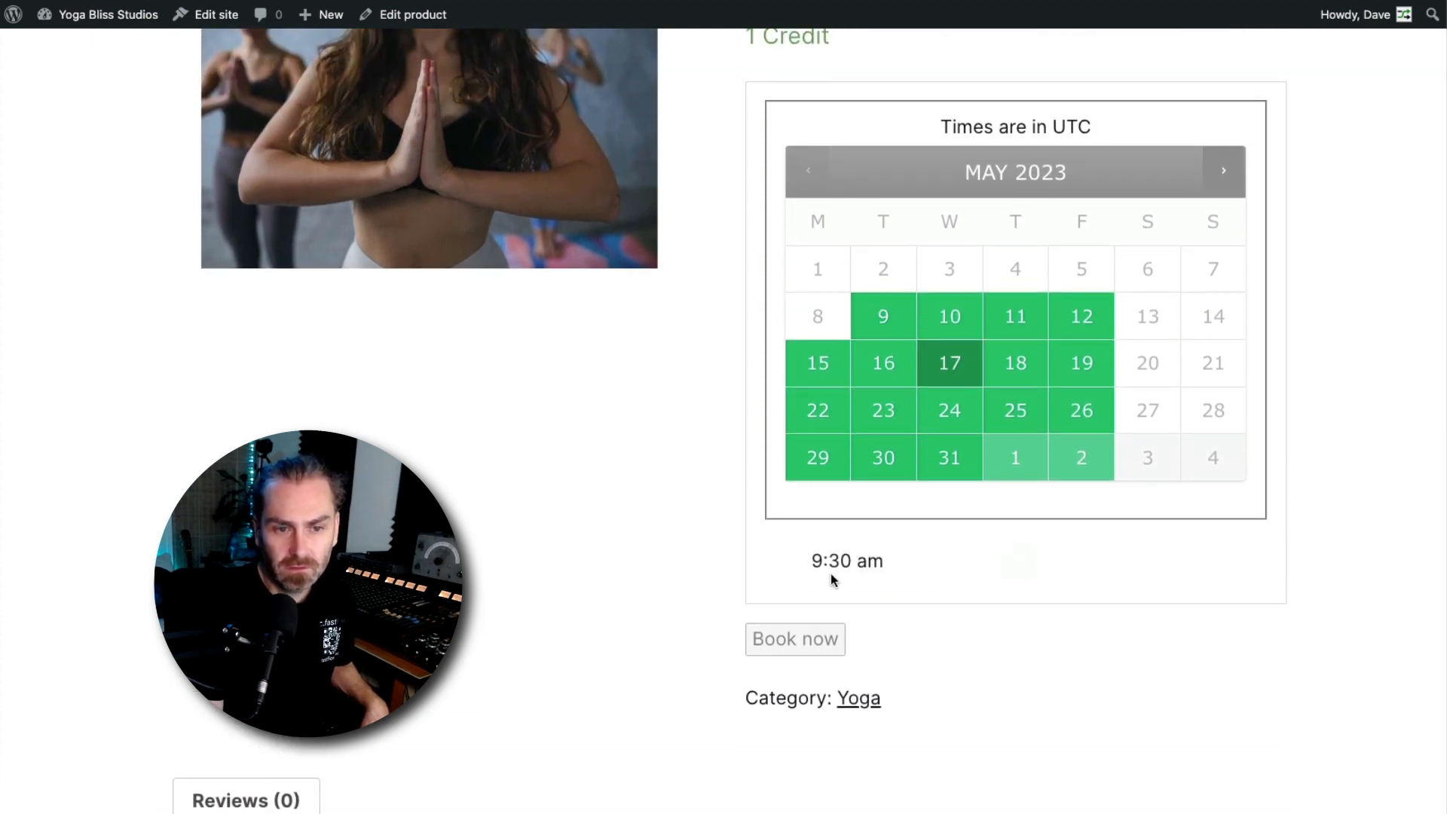
left_click(833, 561)
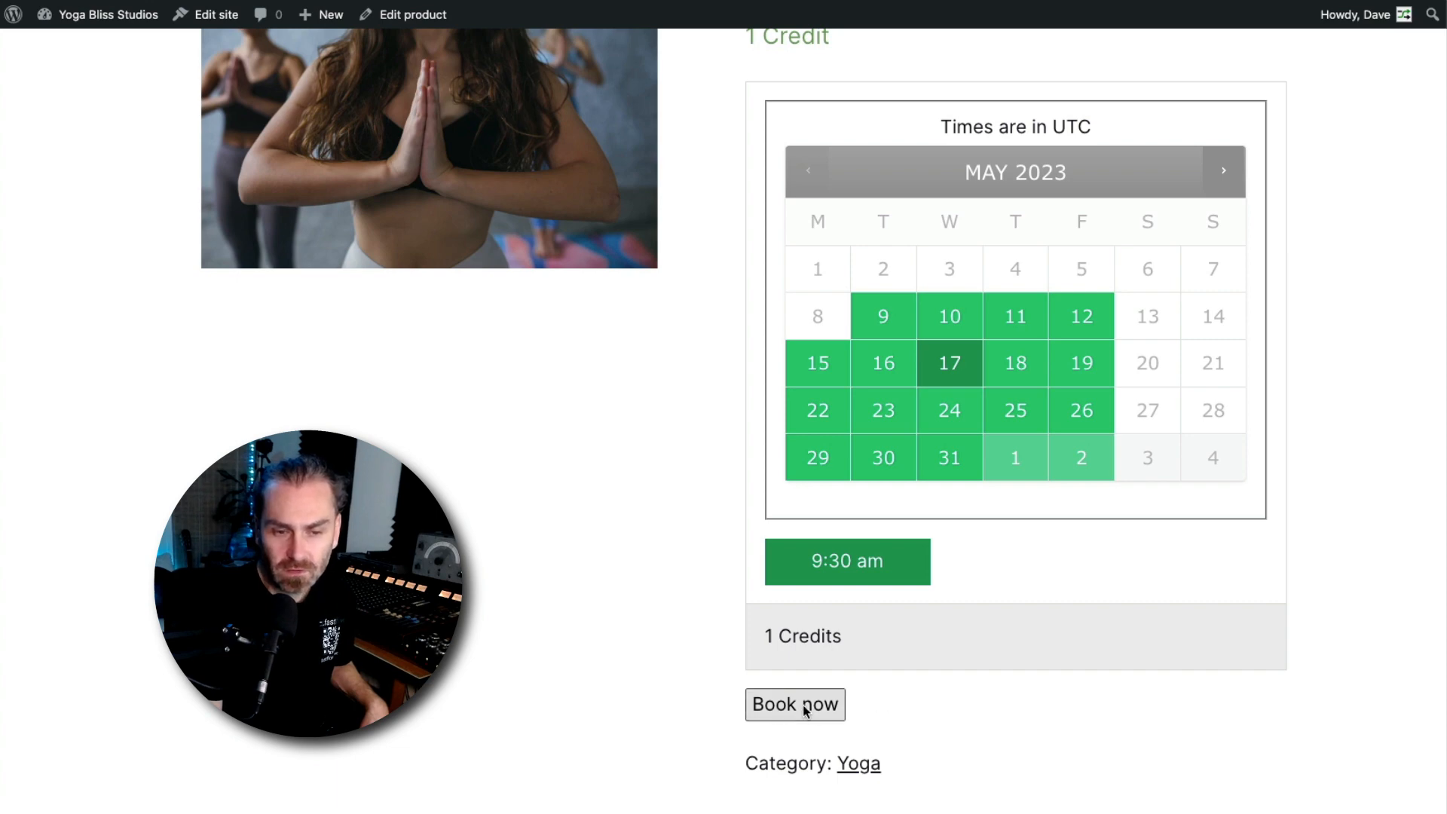
scroll(830, 711, "up", 1)
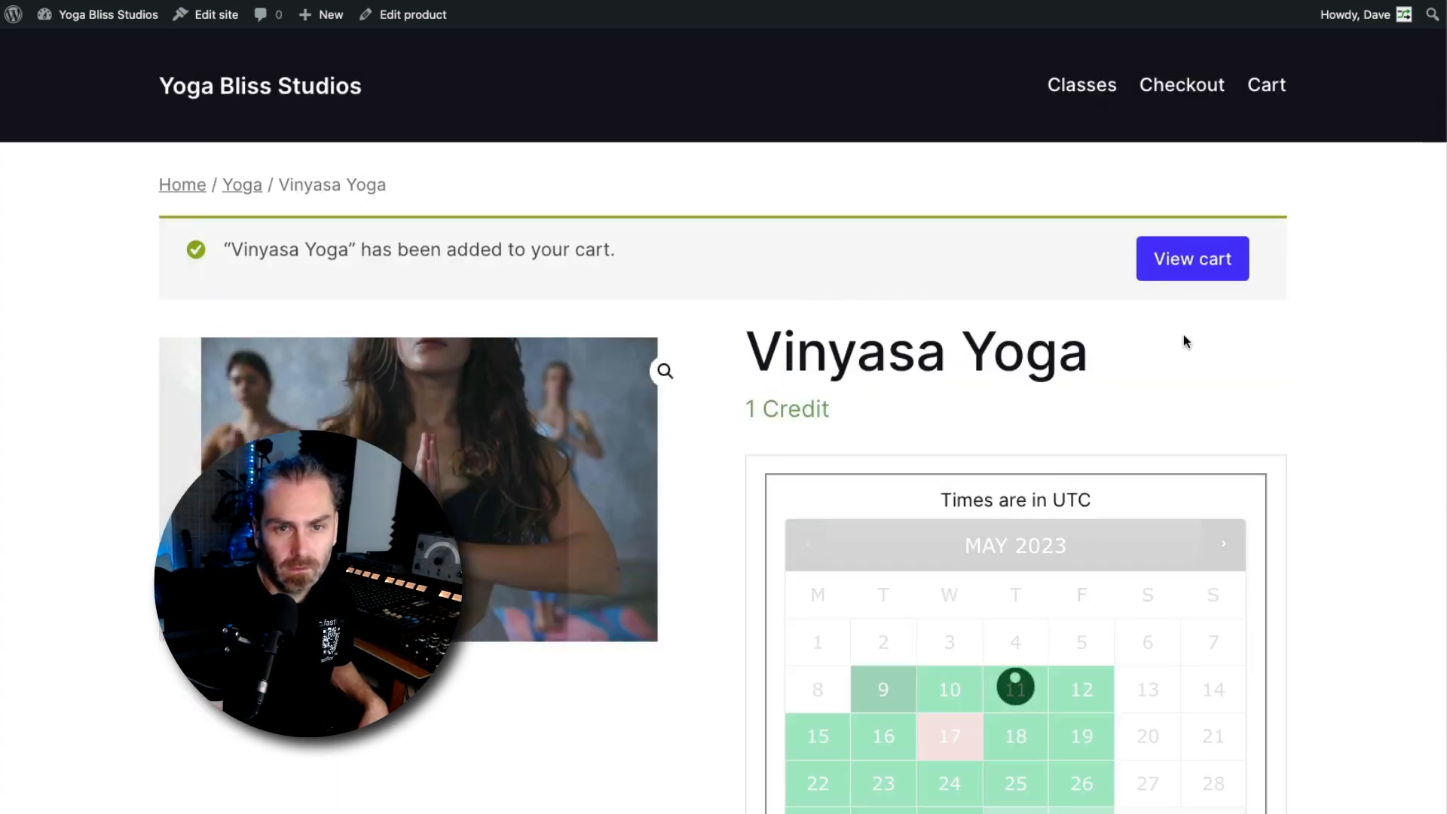
Open the cart to review the booked class and its credit totals
left_click(1192, 259)
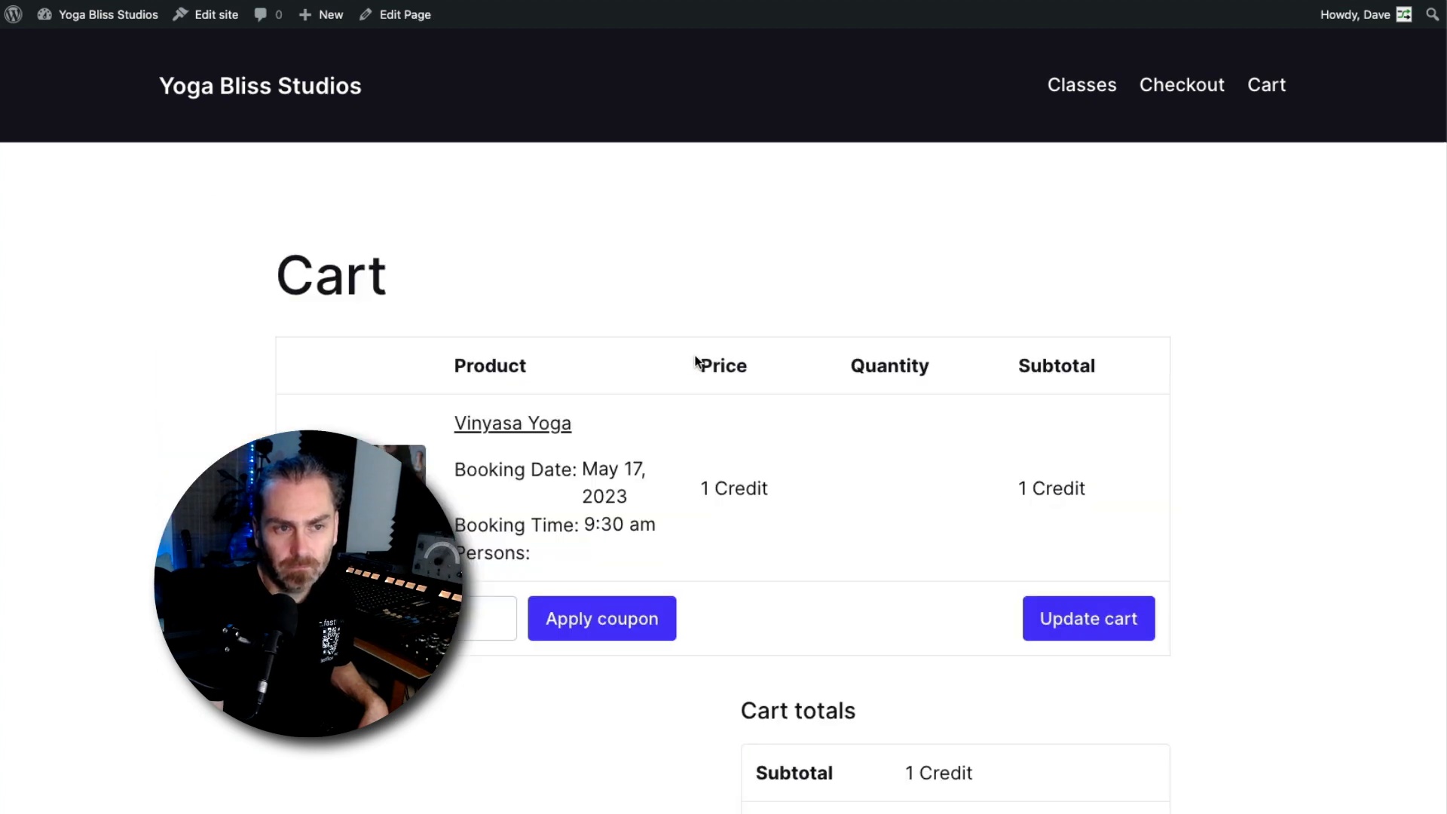
scroll(686, 453, "down", 1)
scroll(690, 437, "down", 1)
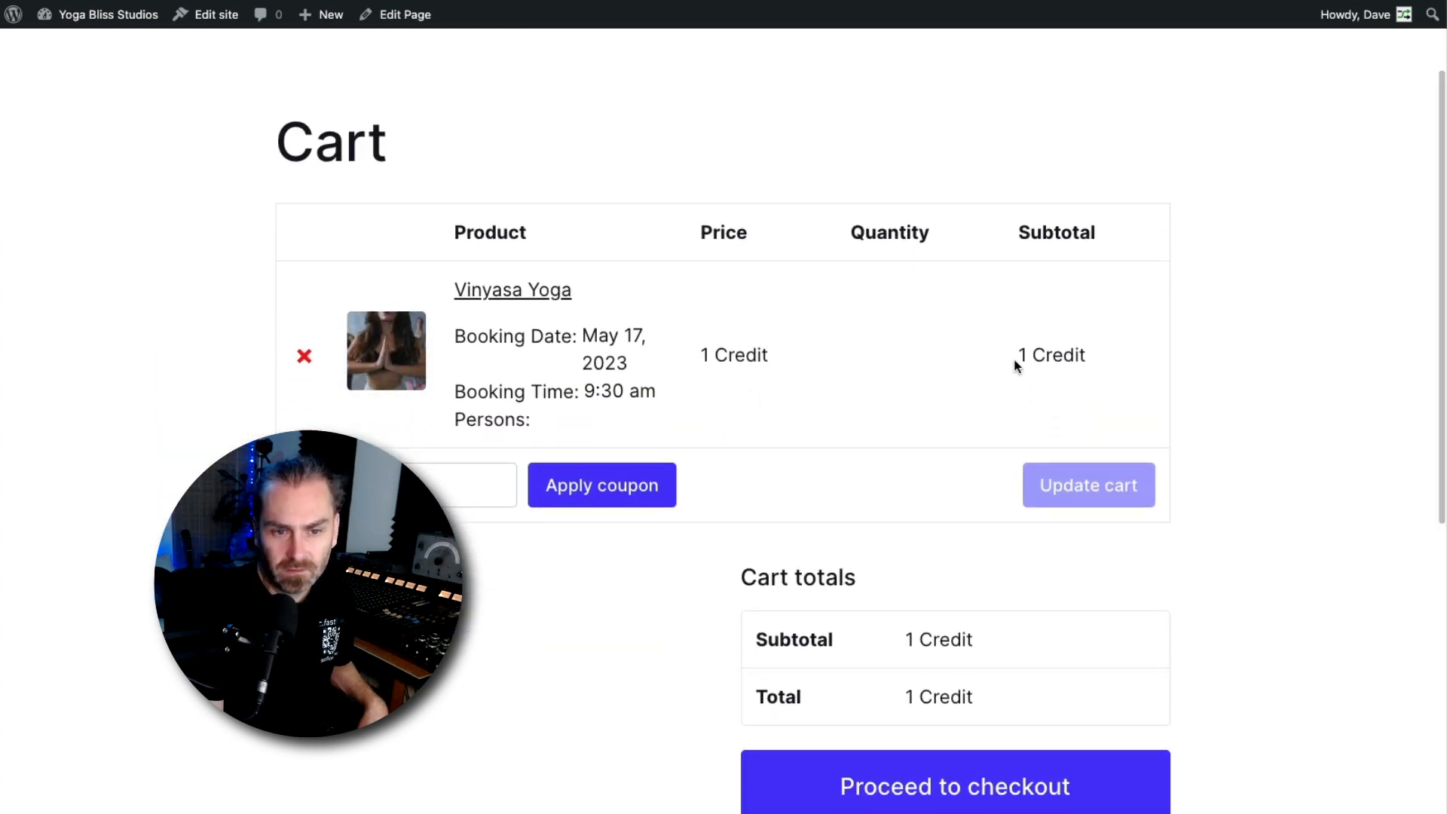
Proceed to checkout and place the Vinyasa Yoga booking order paying with Credits Purchase, dismissing the password-manager popup
left_click(983, 790)
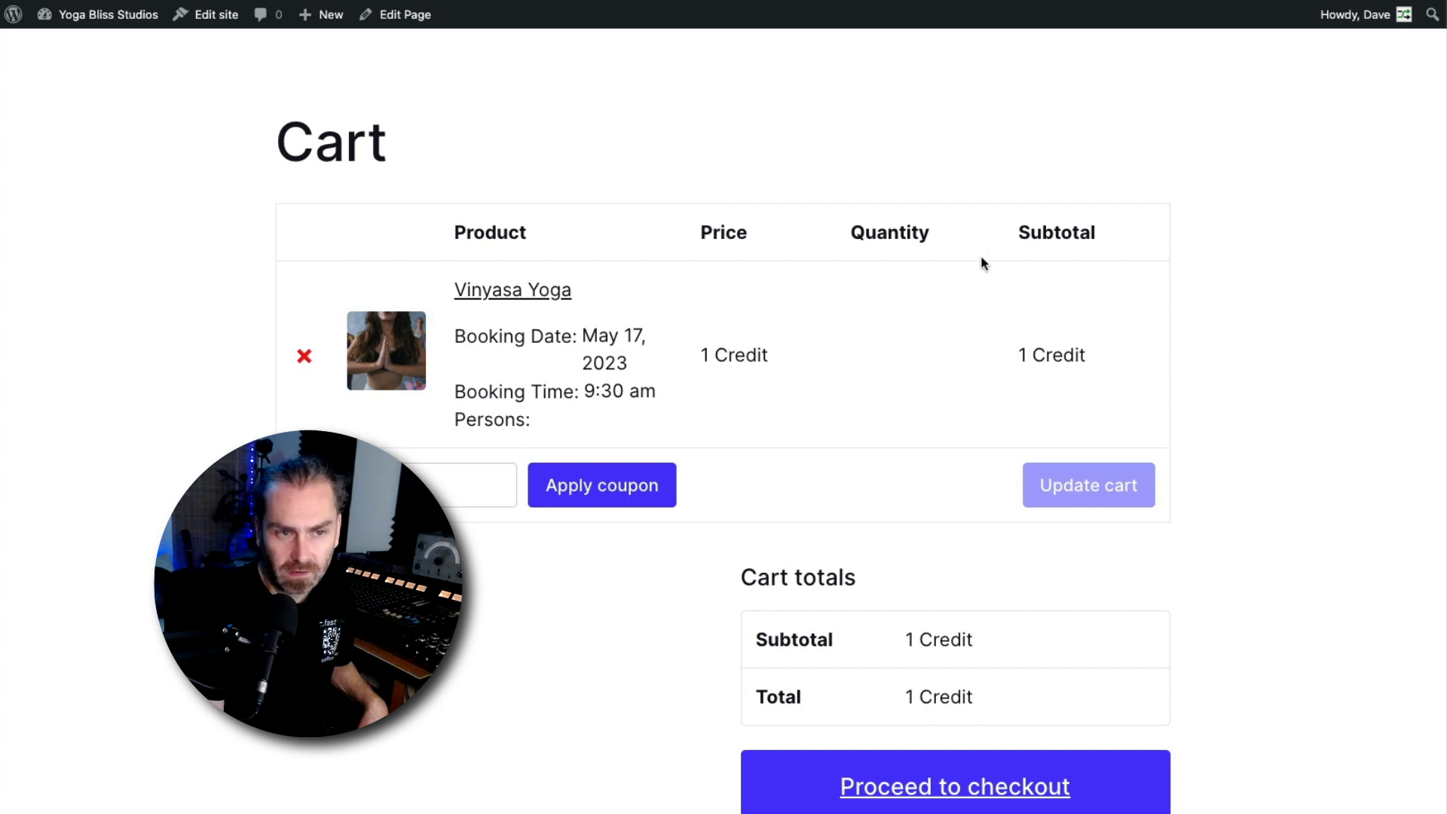
scroll(1087, 290, "down", 1)
scroll(475, 207, "down", 7)
scroll(442, 345, "up", 5)
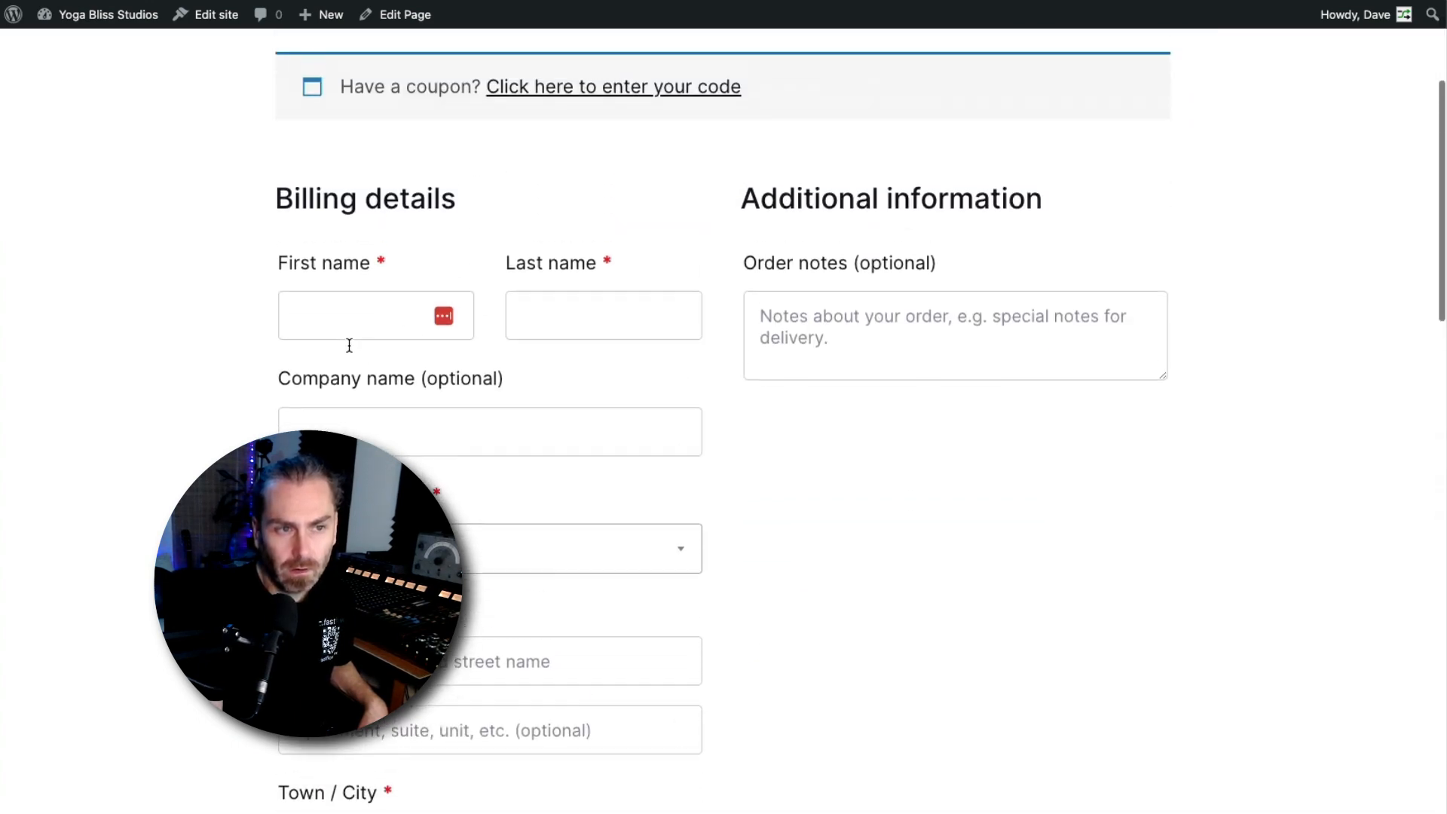
scroll(494, 226, "down", 15)
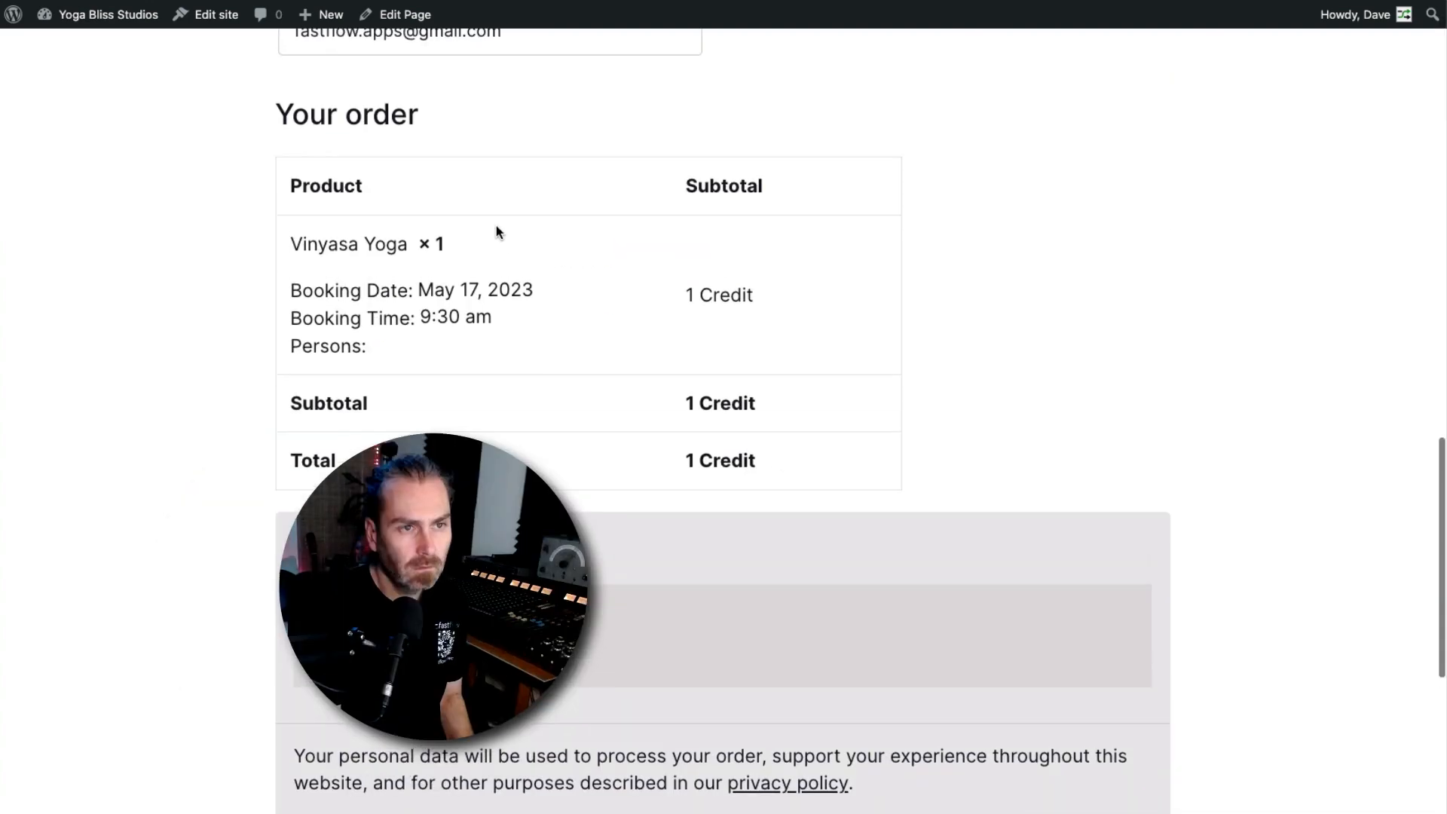
scroll(709, 269, "down", 1)
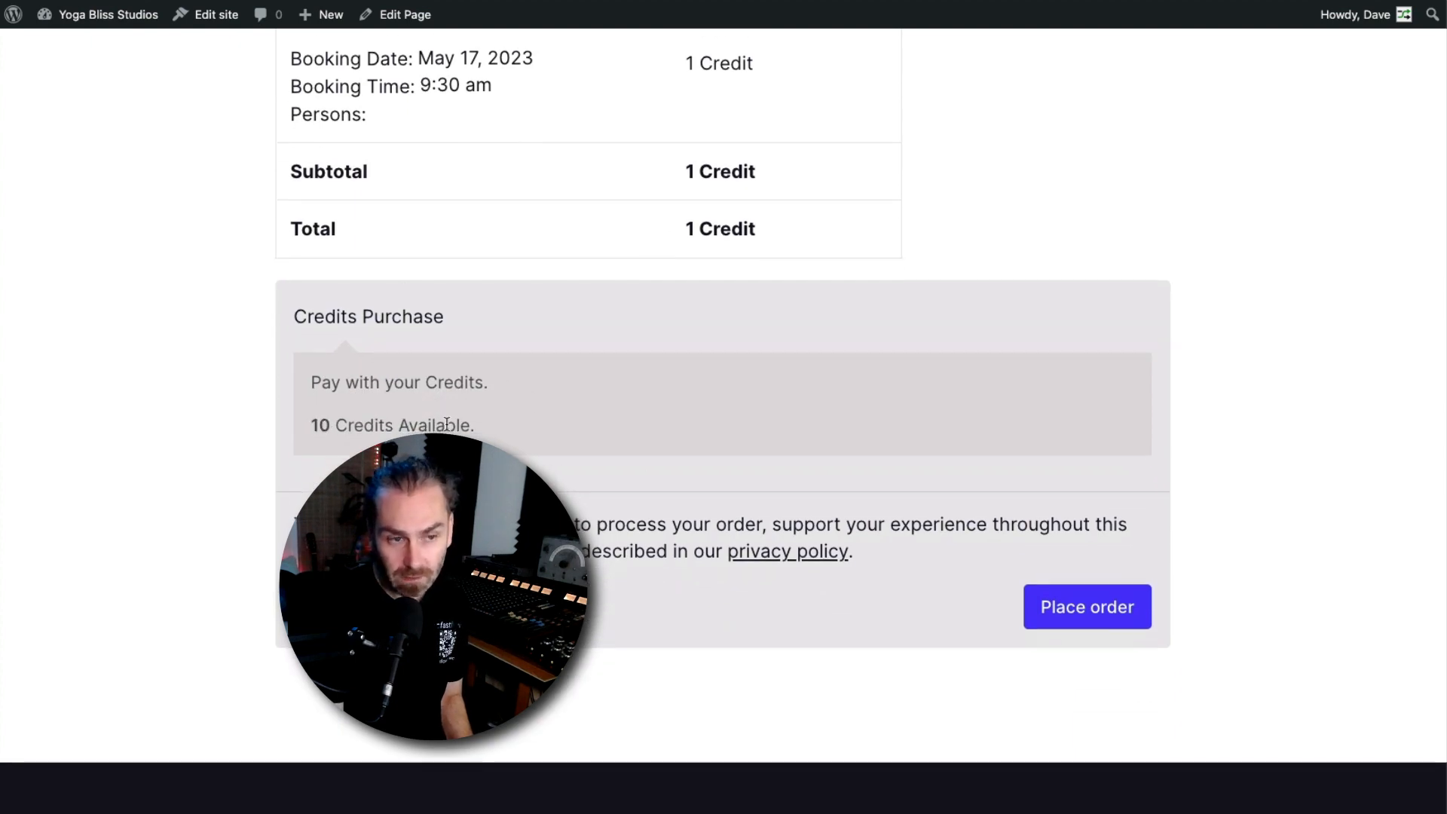
left_click(1076, 607)
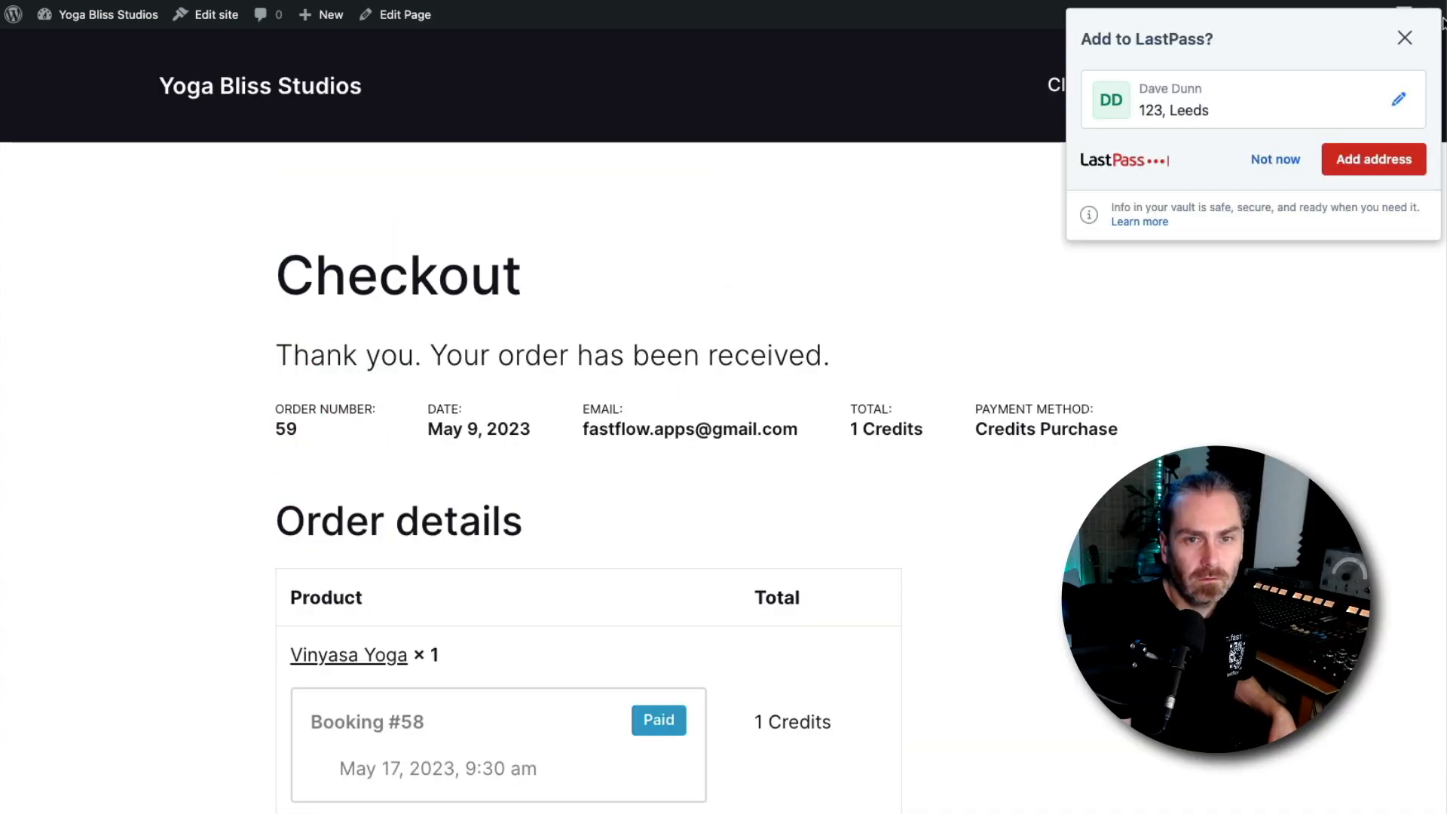
left_click(1405, 41)
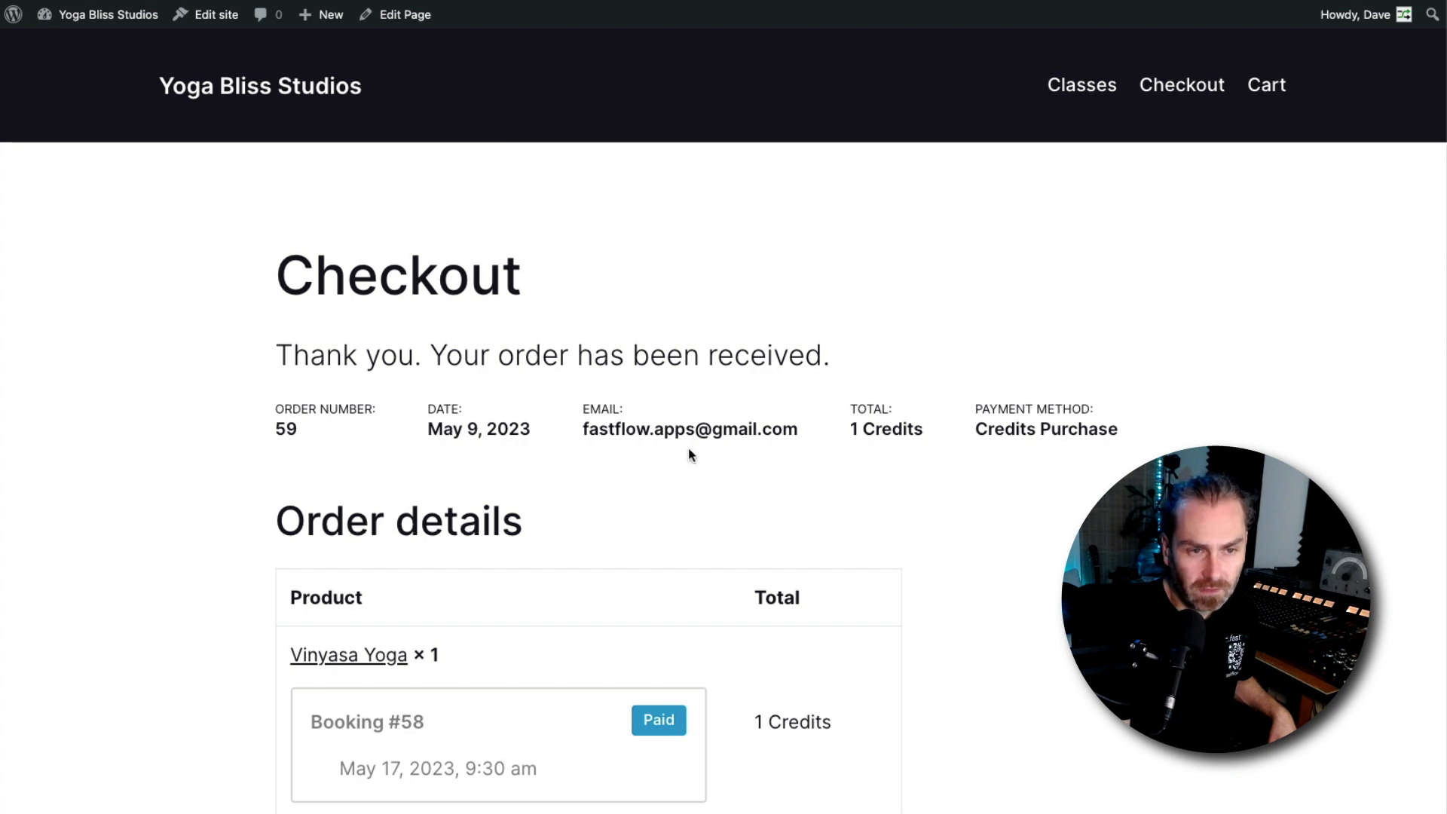
Review the order confirmation details and the new booking in the Bookings list
scroll(689, 448, "down", 5)
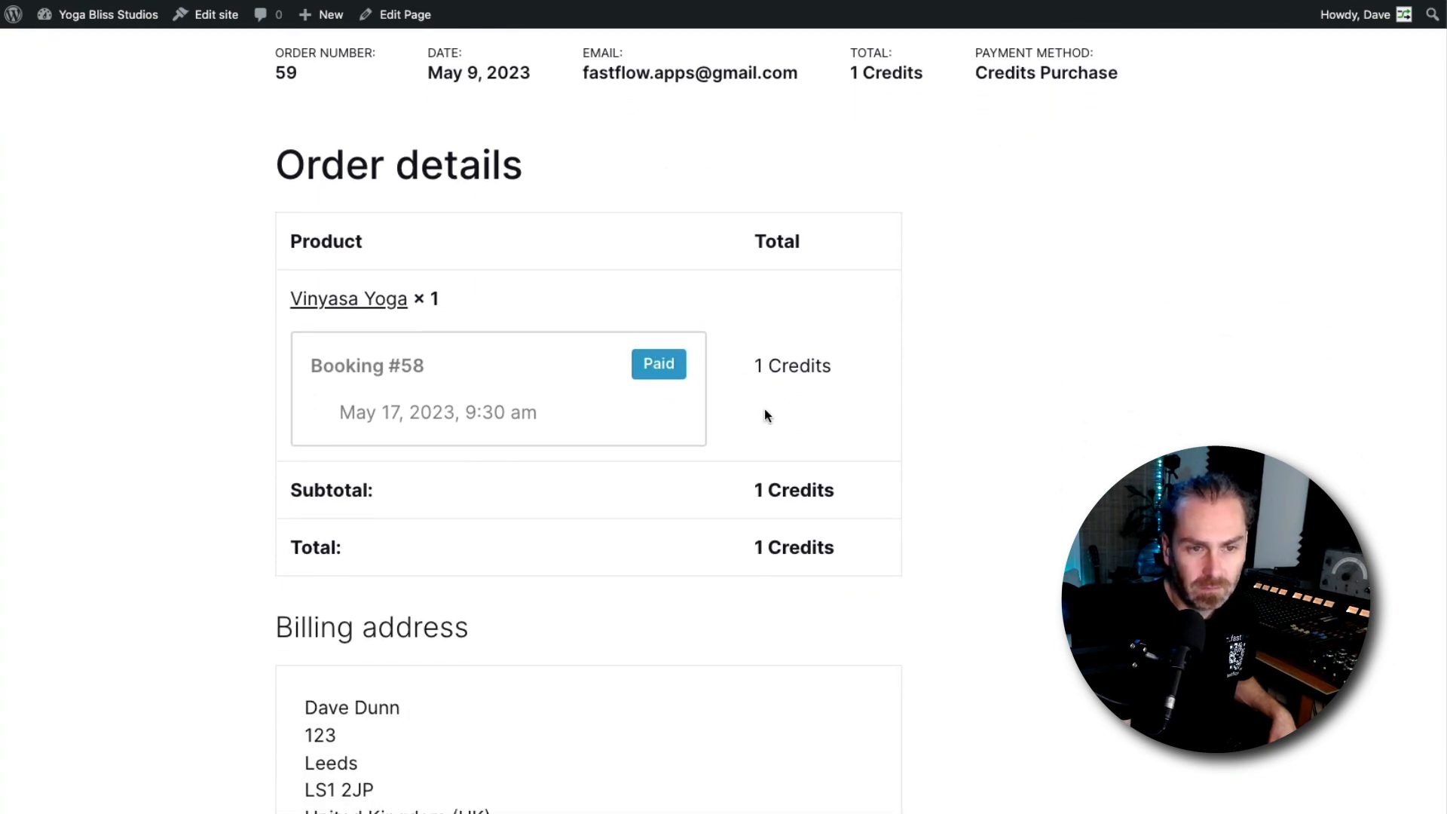
scroll(765, 413, "down", 3)
scroll(802, 401, "up", 7)
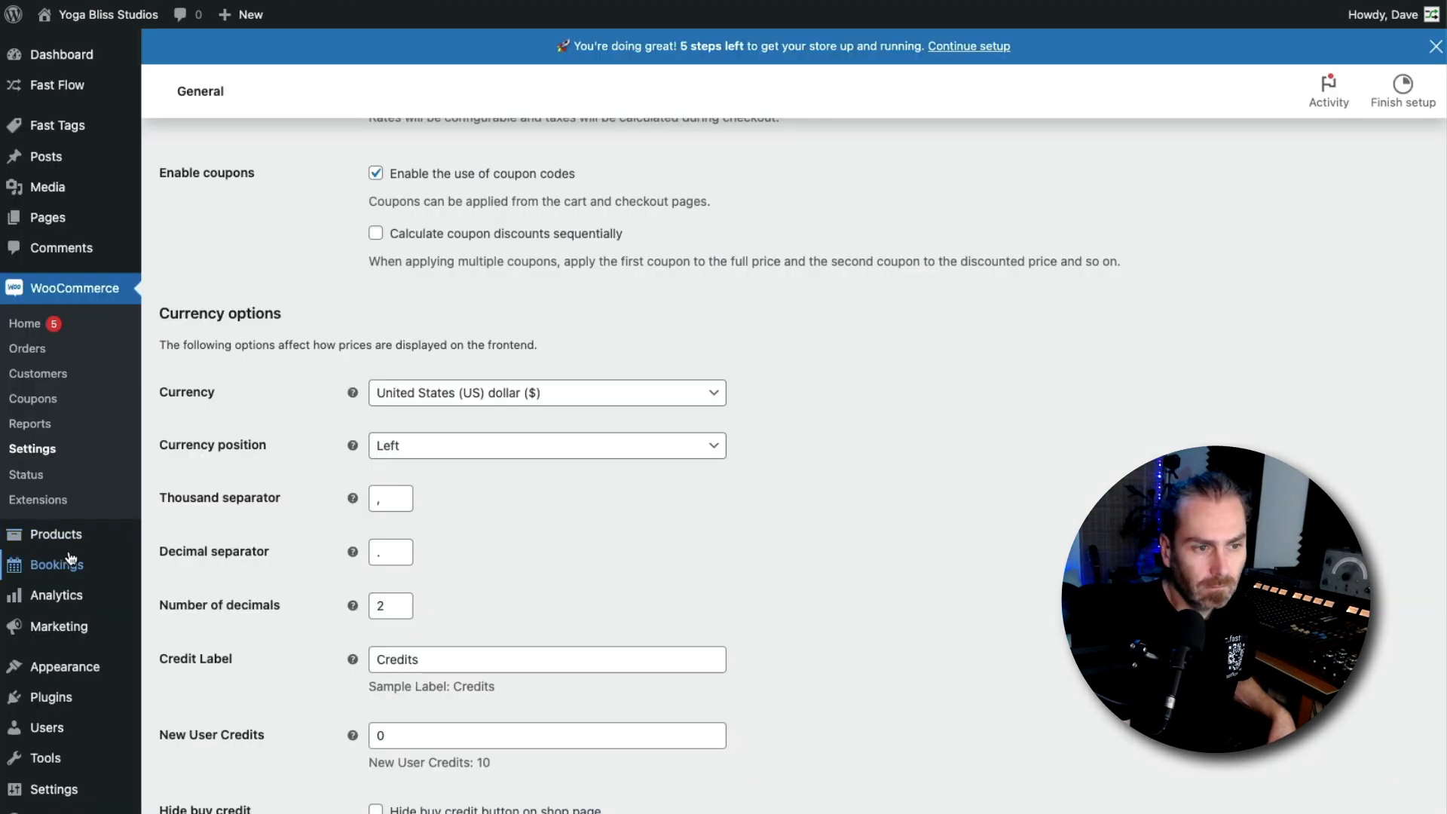
mouse_move(45, 569)
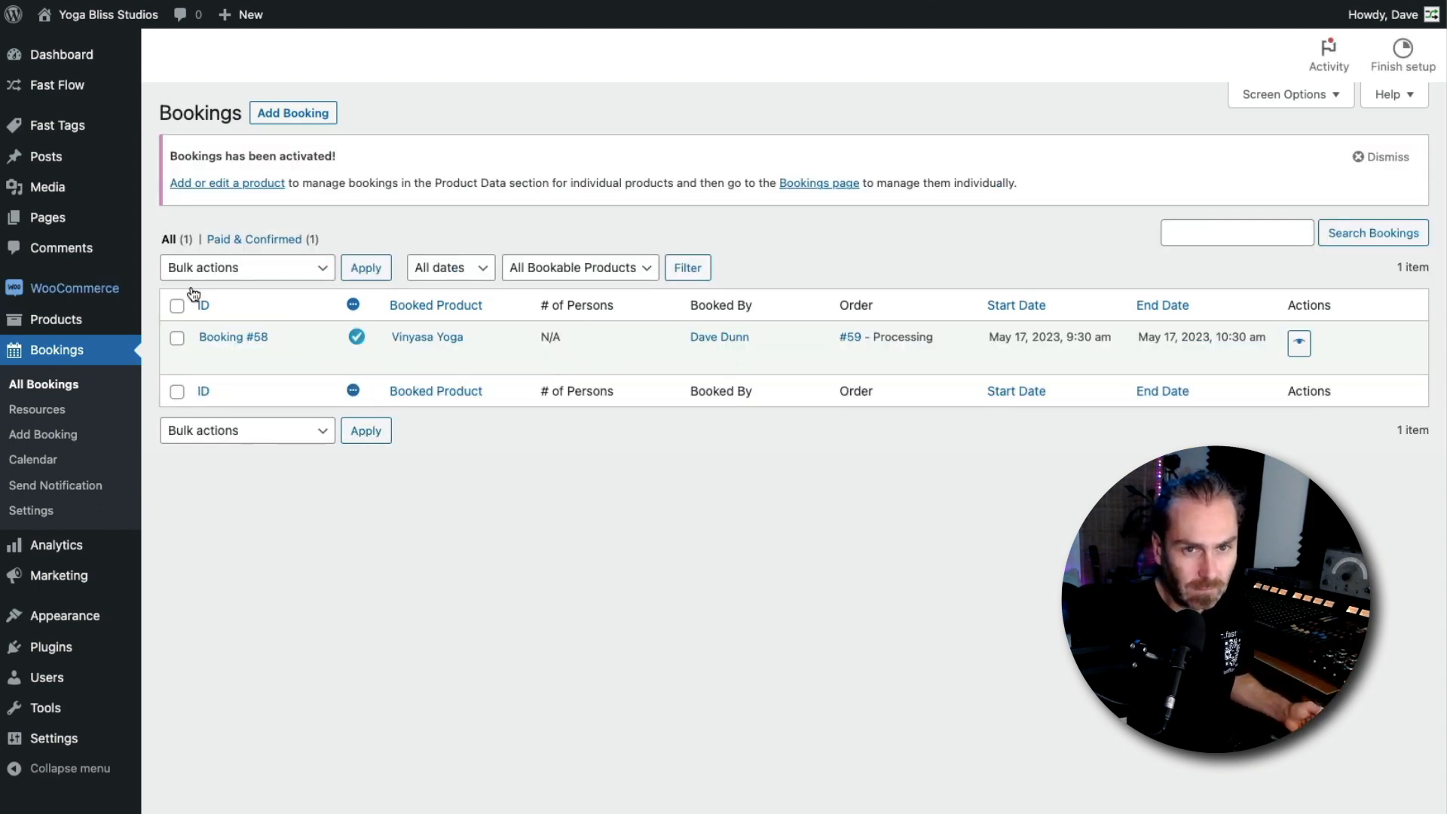
mouse_move(1380, 19)
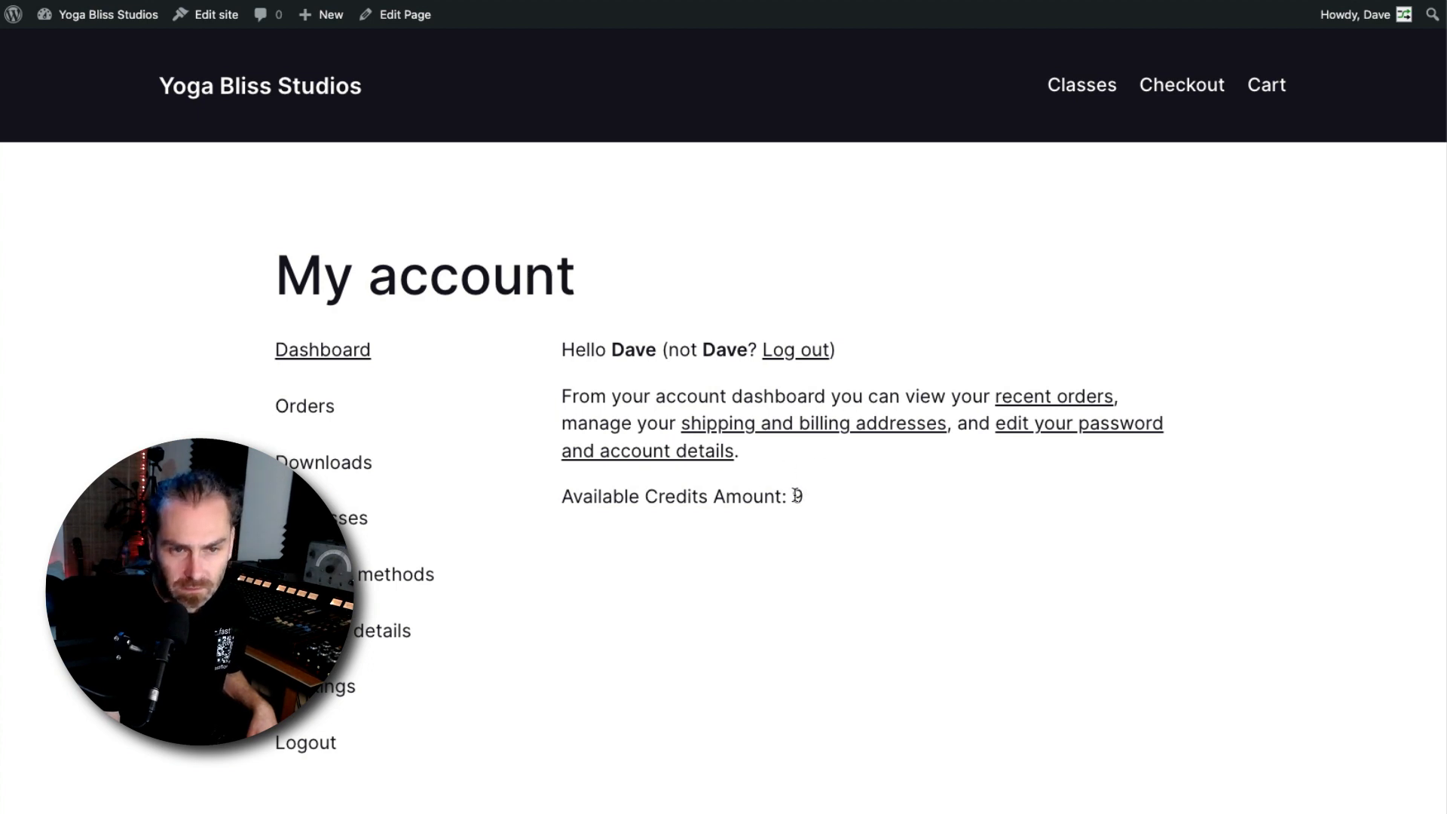
Check the Available Credits Amount on the My account dashboard
double_click(798, 497)
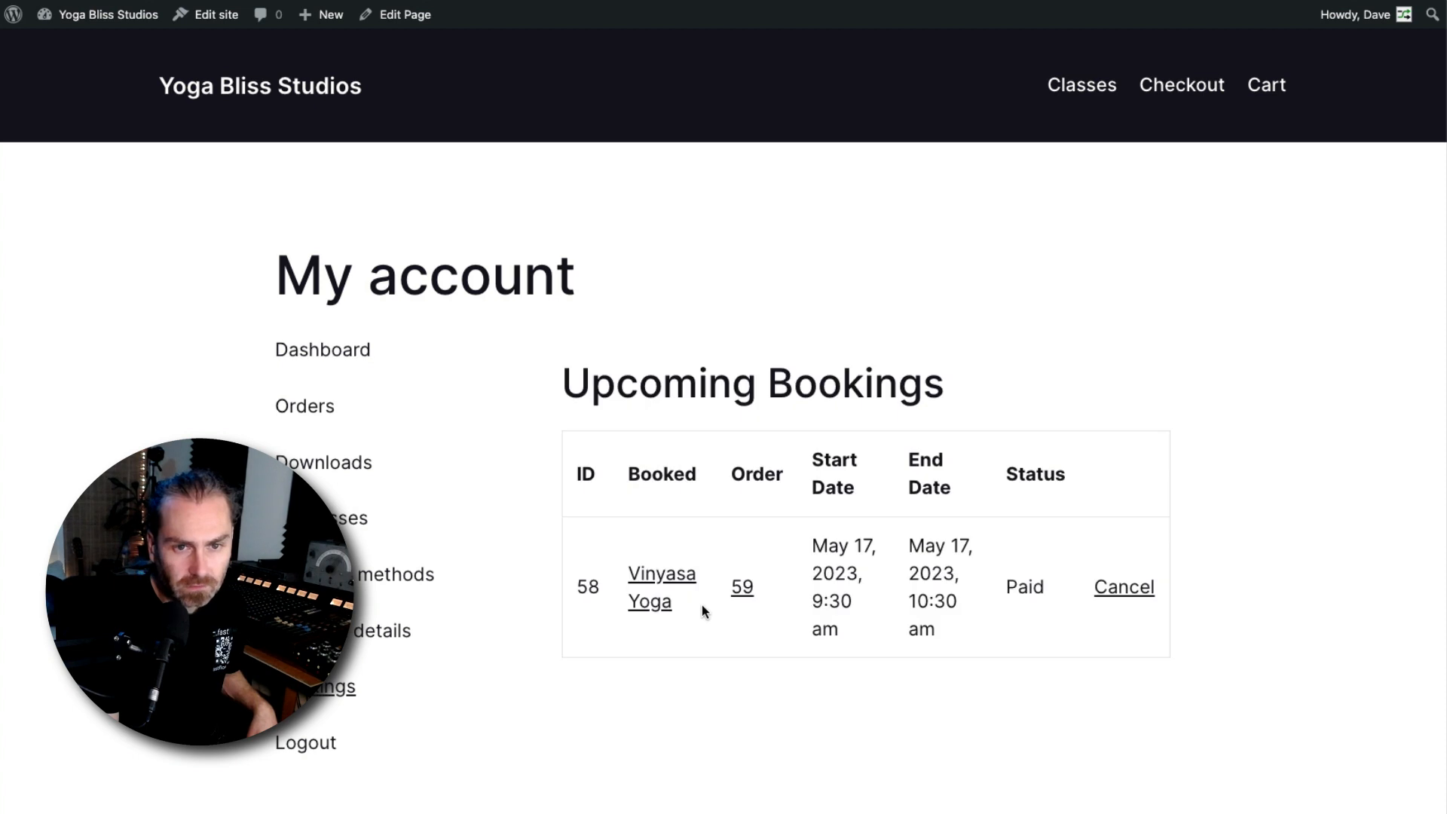
scroll(781, 608, "down", 2)
scroll(973, 392, "up", 2)
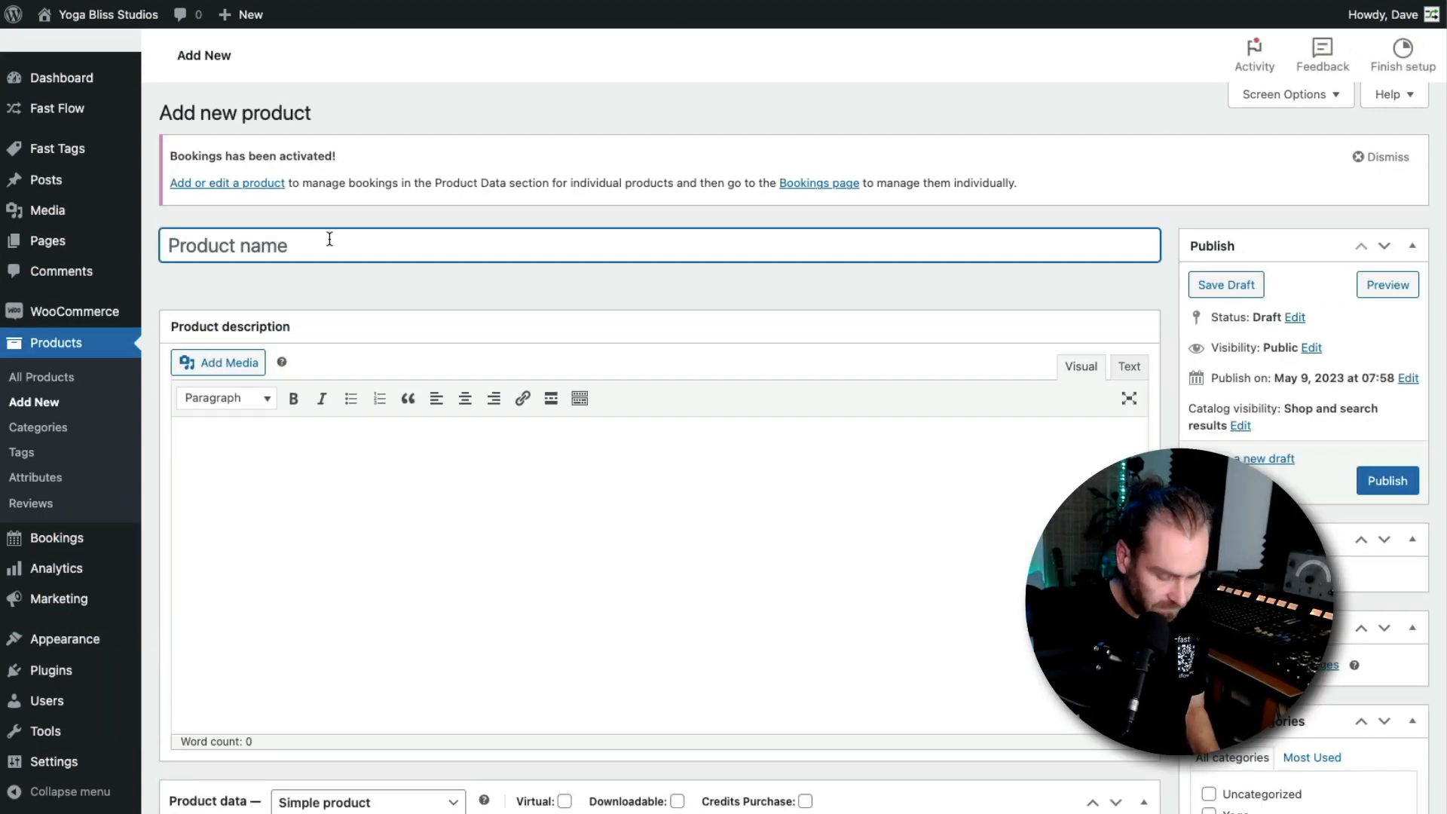
Start a new product and name it 10 Classes
type("!")
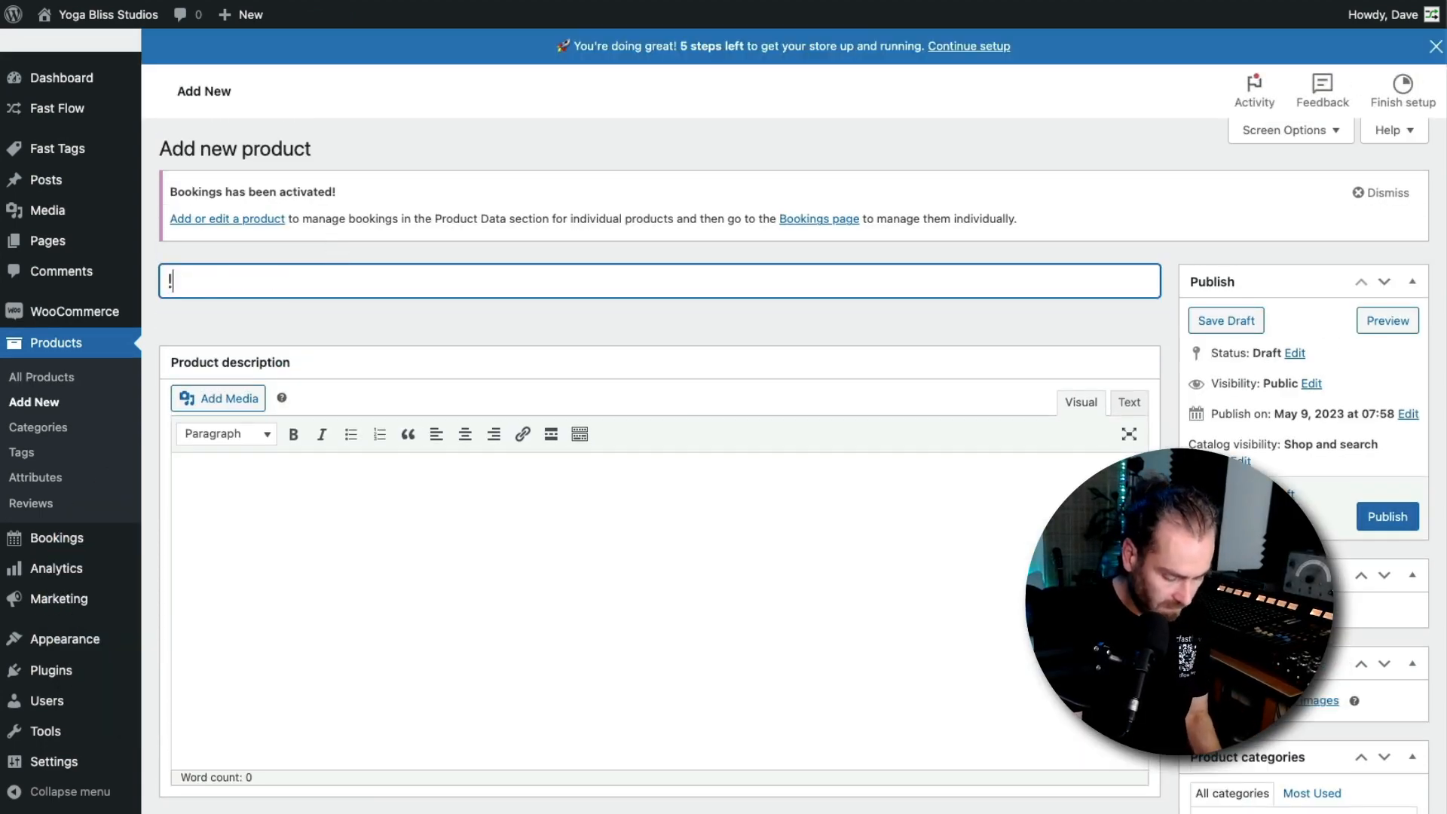
type("0")
key("BackSpace")
key("BackSpace")
type("1")
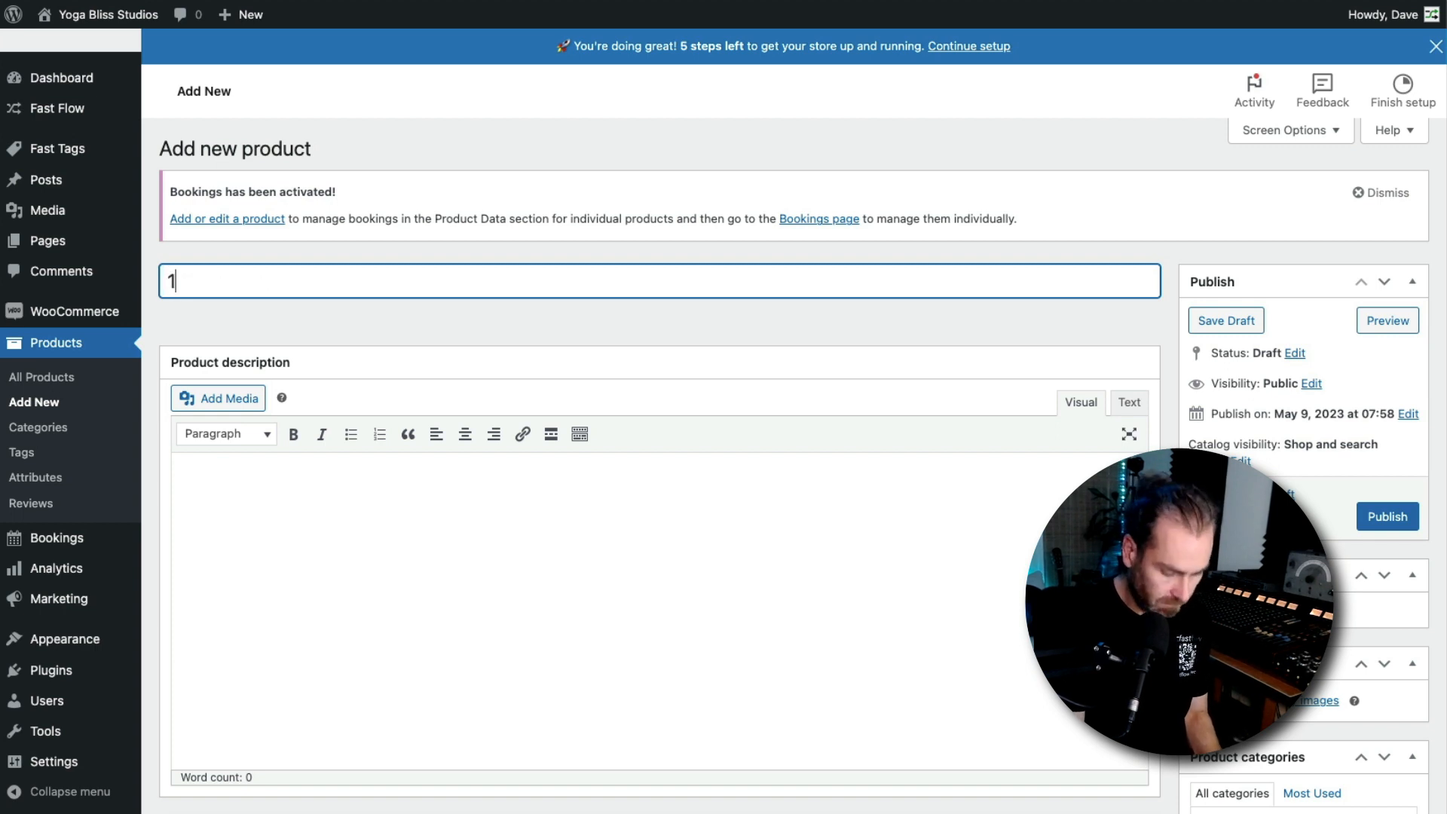
type("0 class")
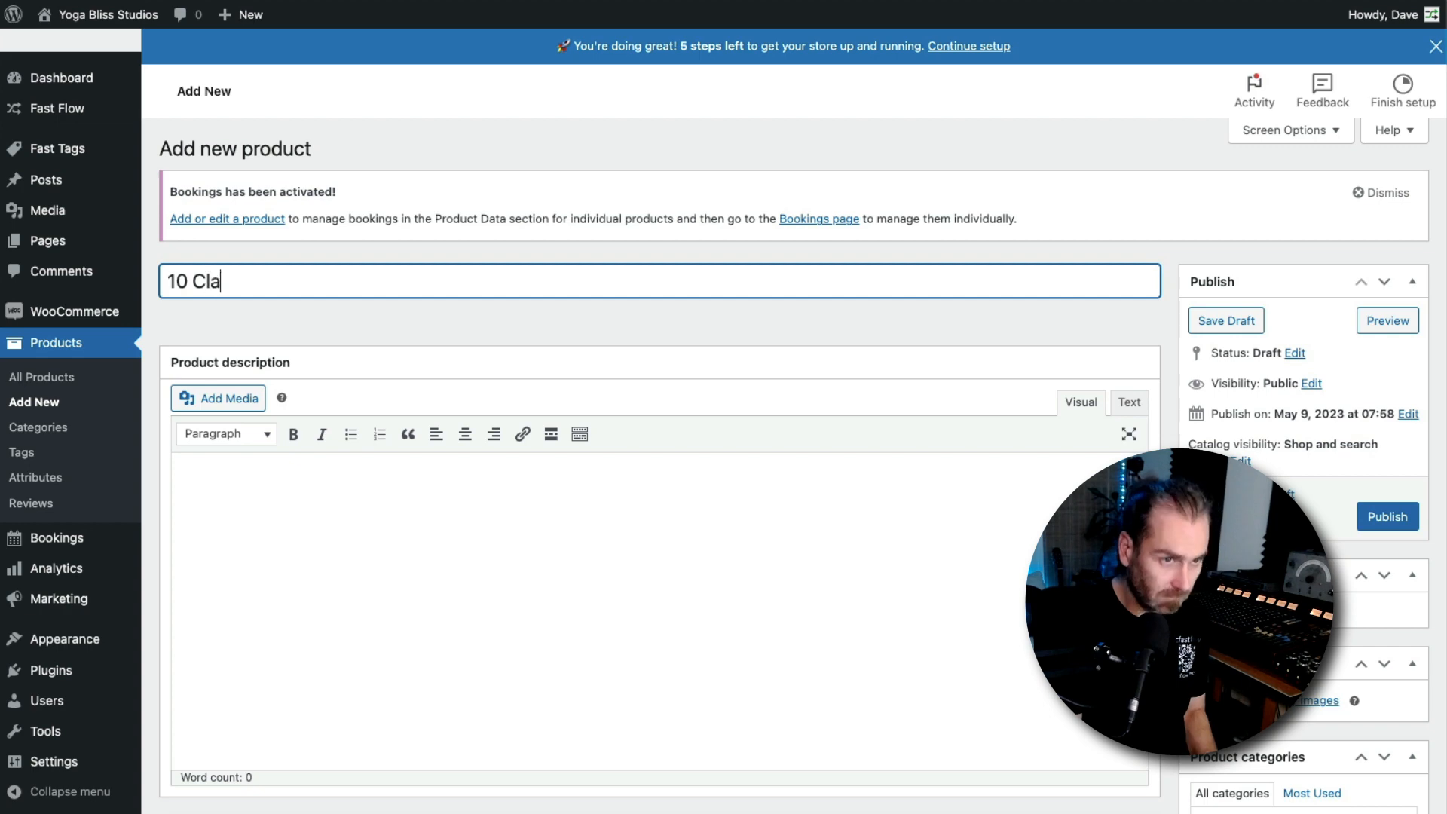
type("ses")
Set the product's regular price to 79 and its Fast Product Credits to 10
scroll(478, 462, "down", 6)
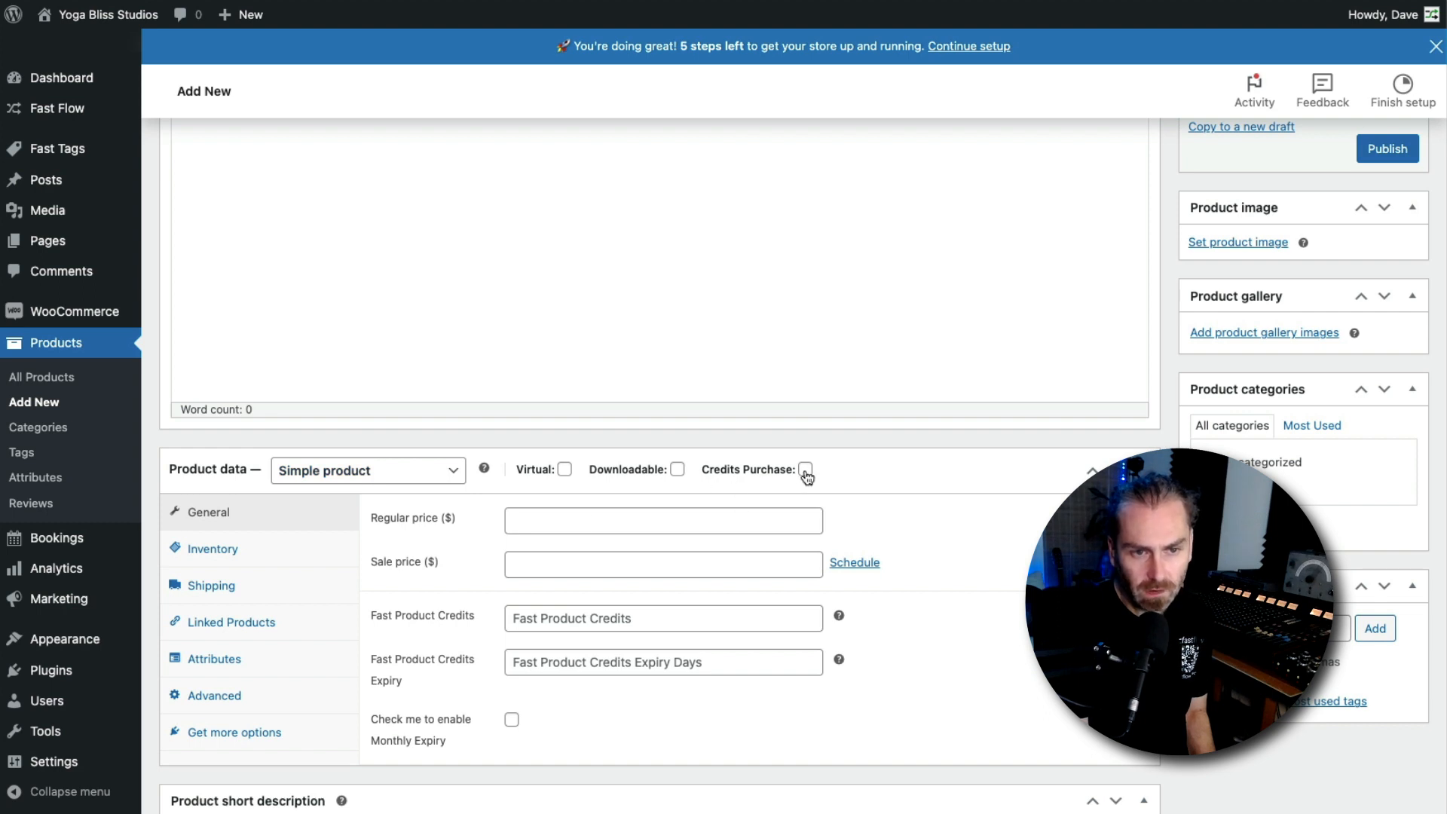
left_click(552, 513)
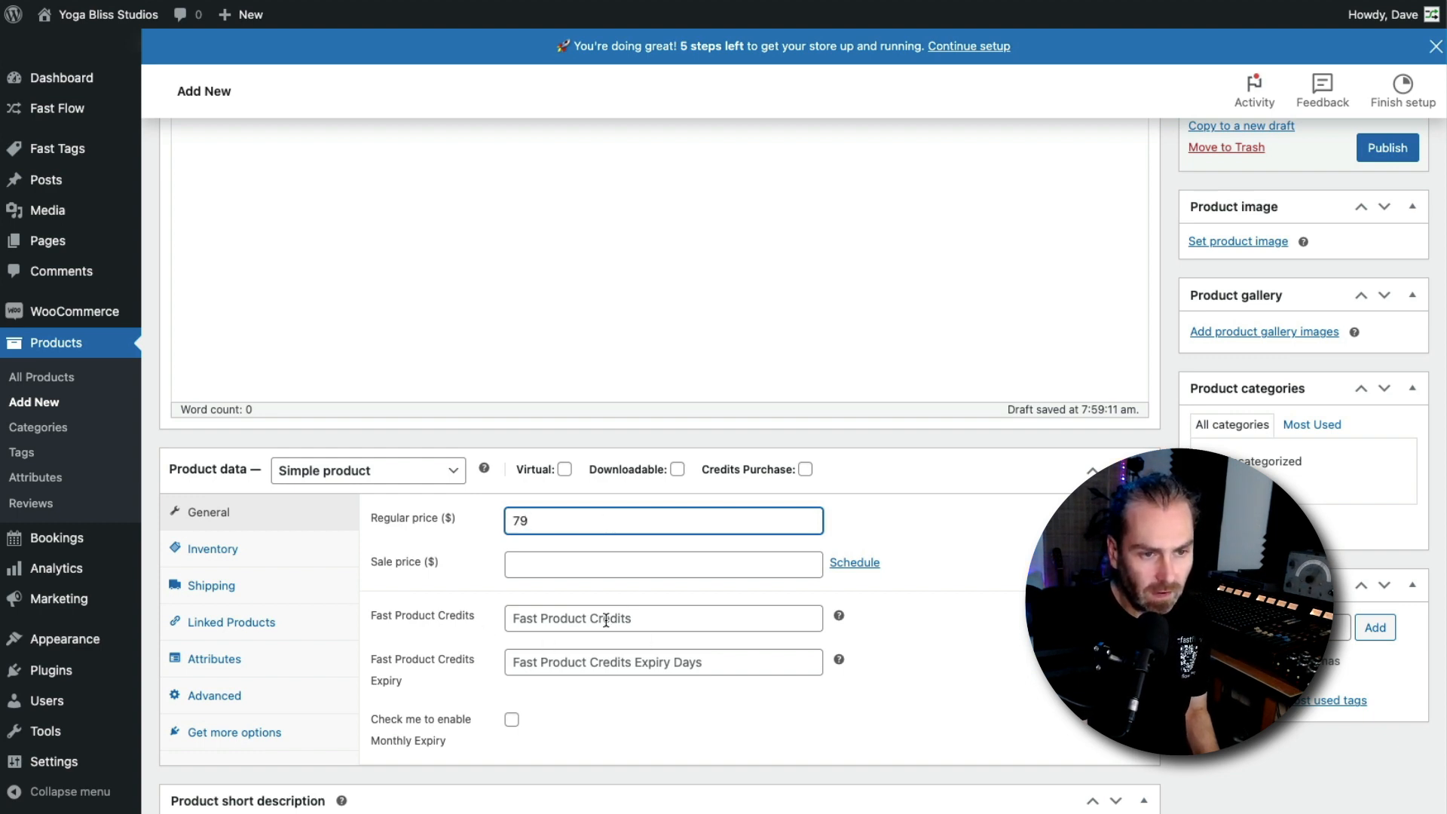
left_click(570, 619)
type("10")
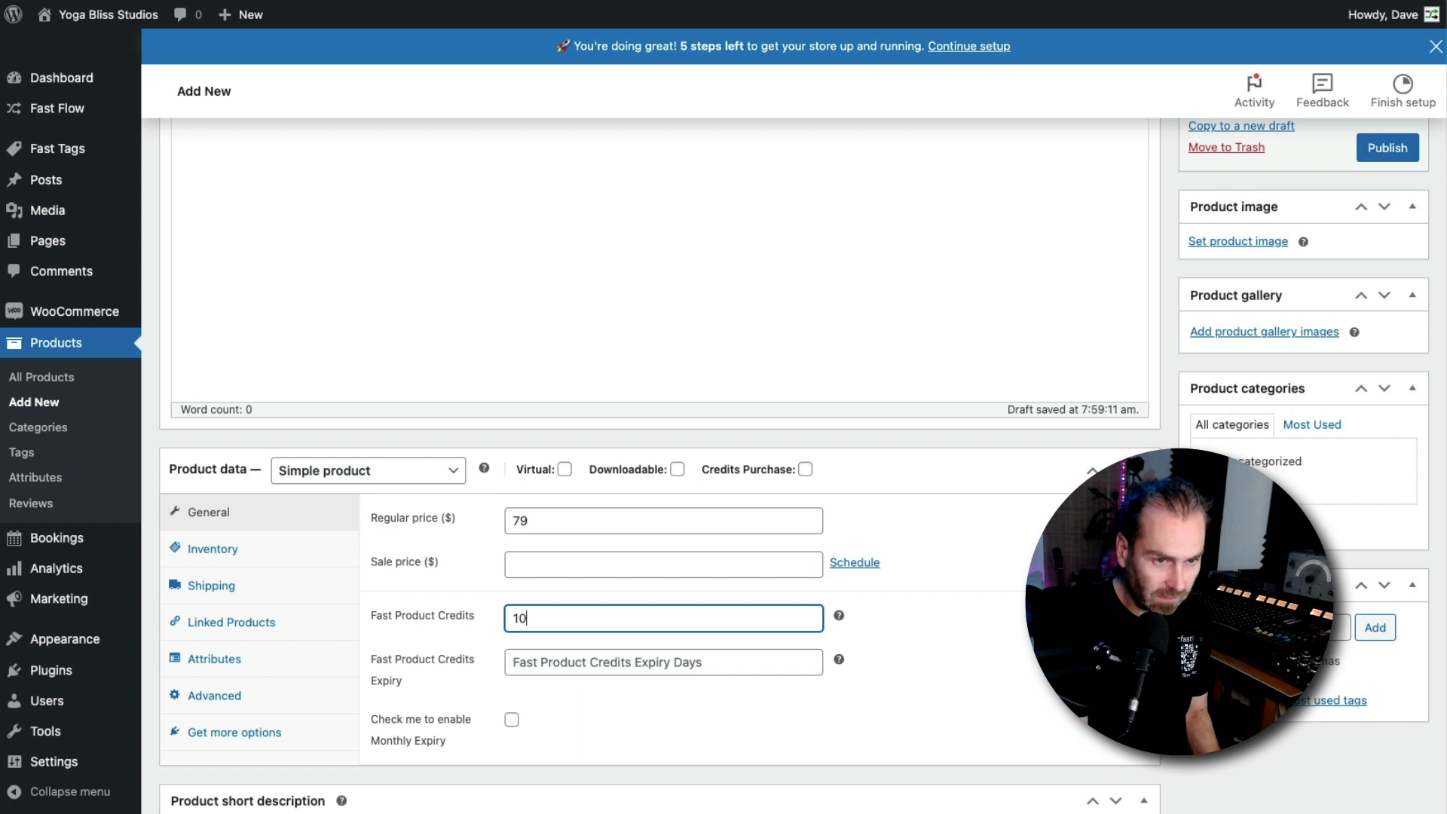
Set the Fast Product Credits Expiry to 90 days
left_click(581, 670)
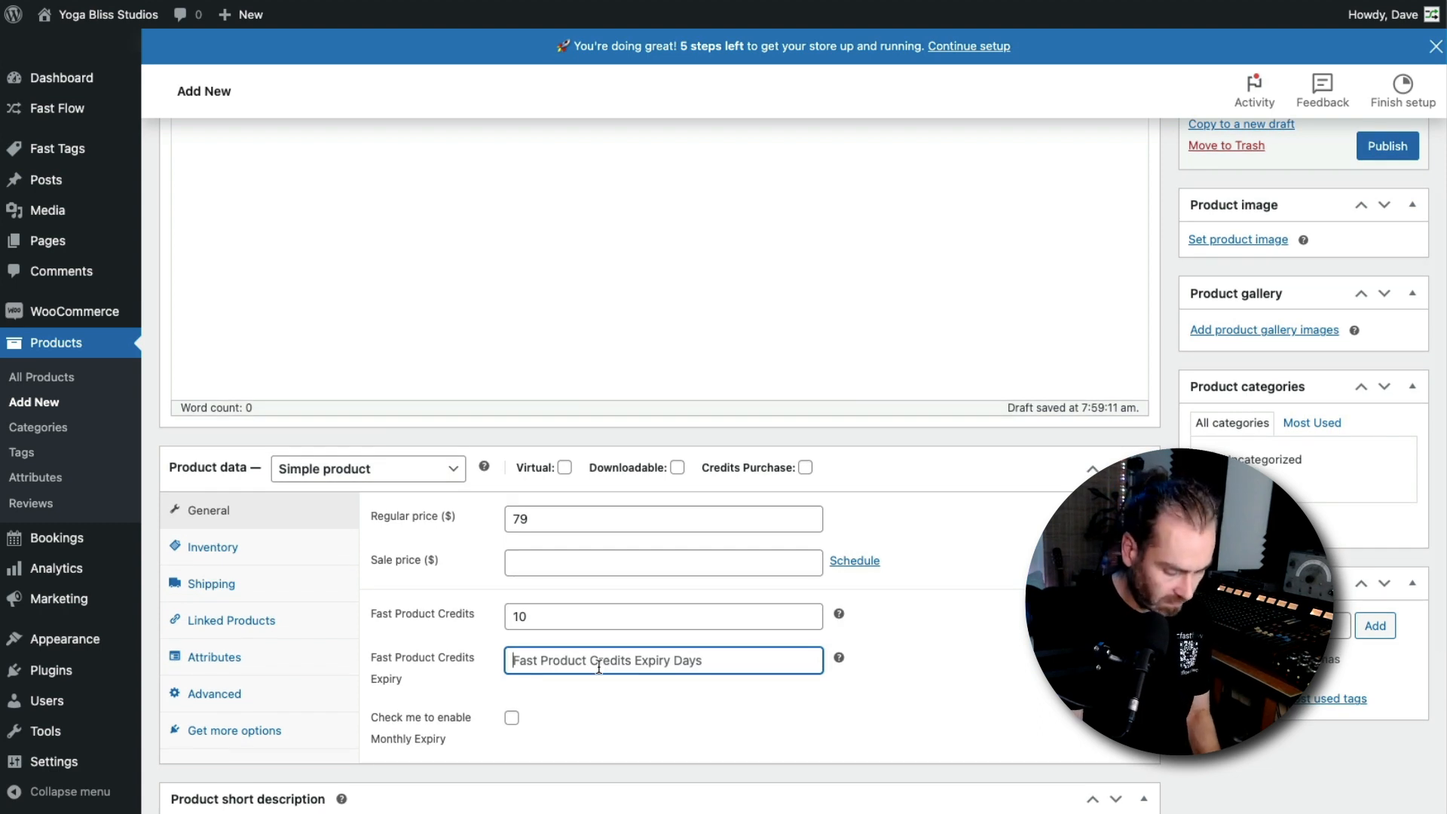
type("30")
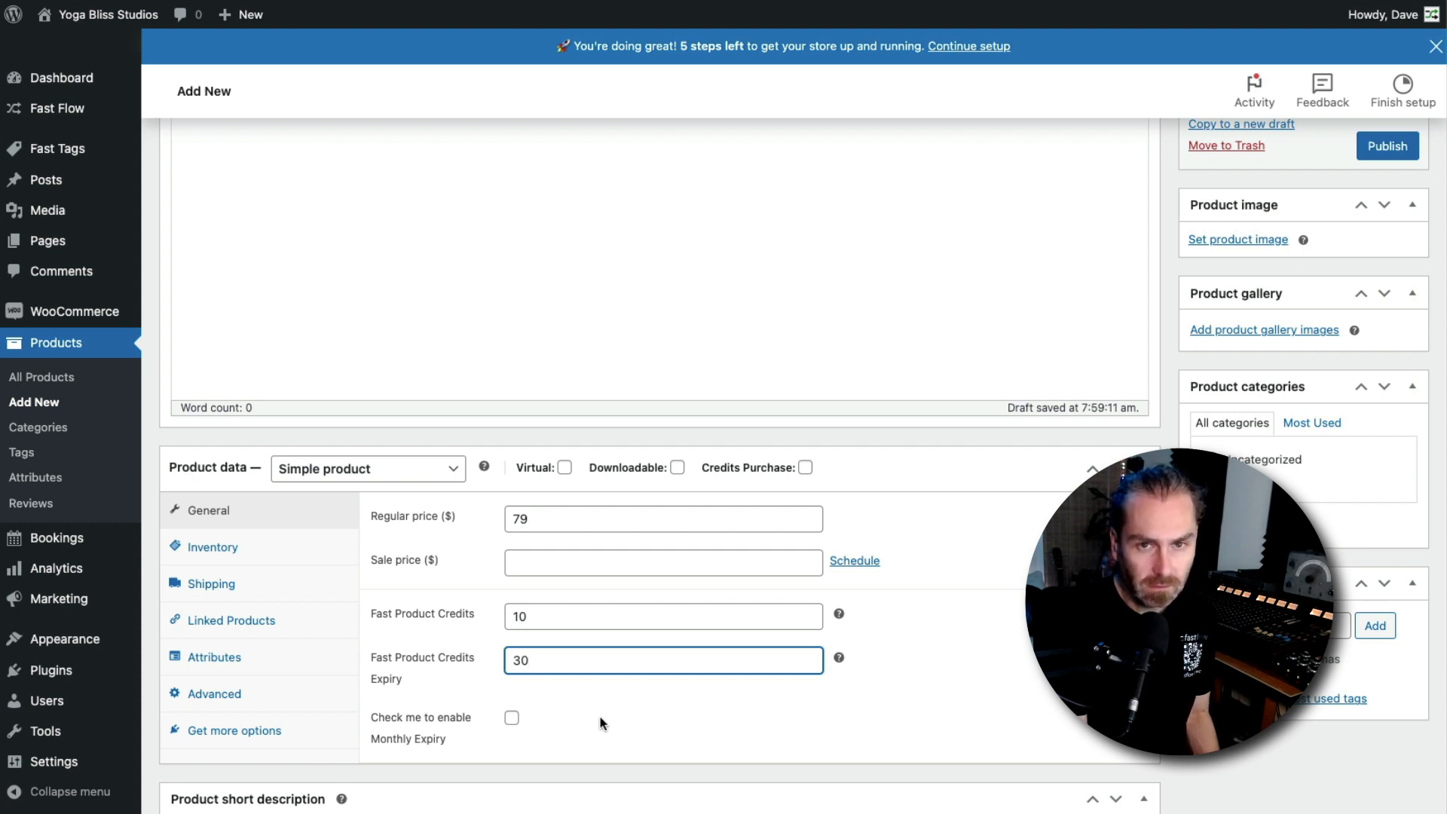
scroll(630, 723, "down", 3)
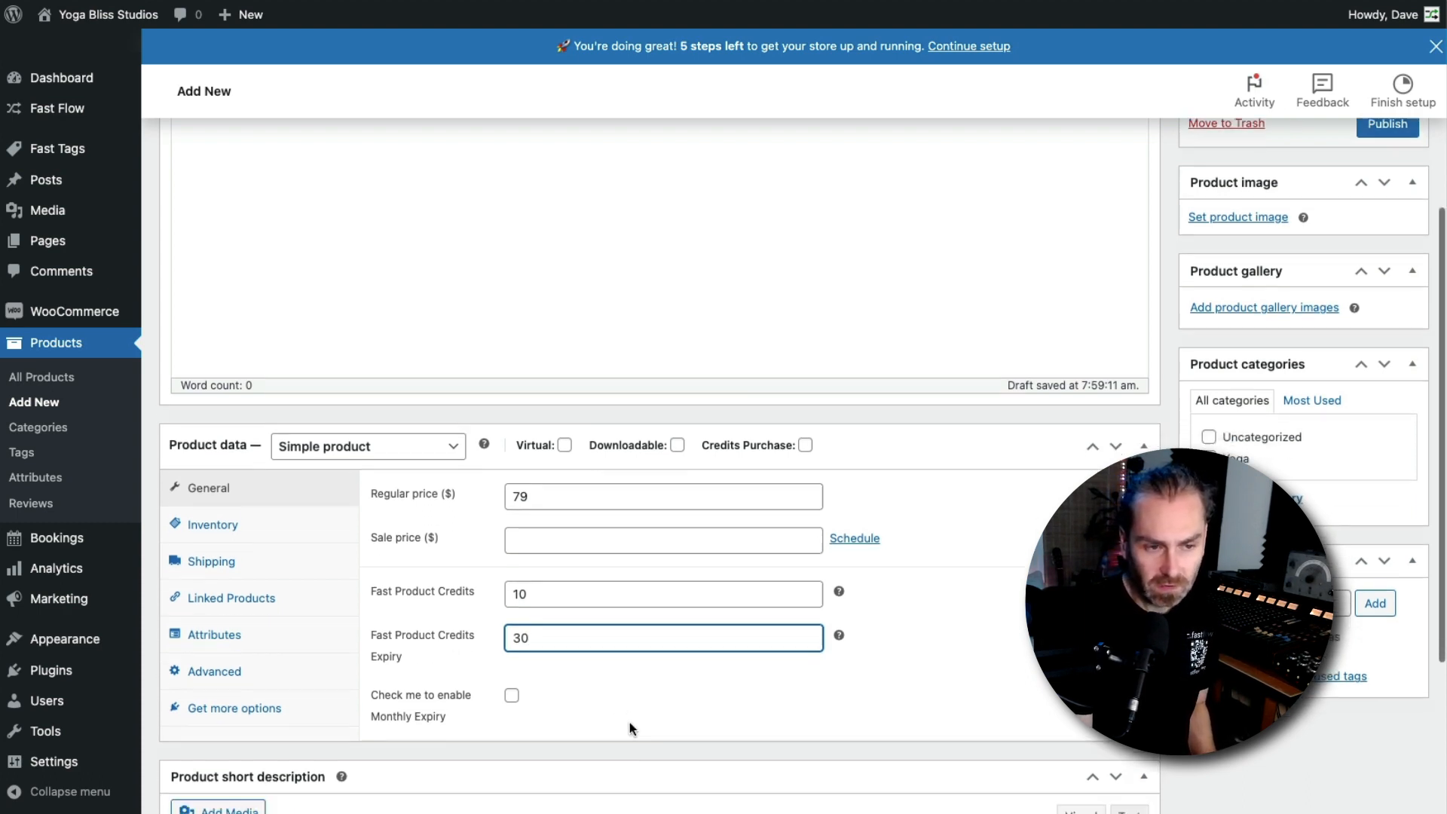
scroll(631, 724, "up", 2)
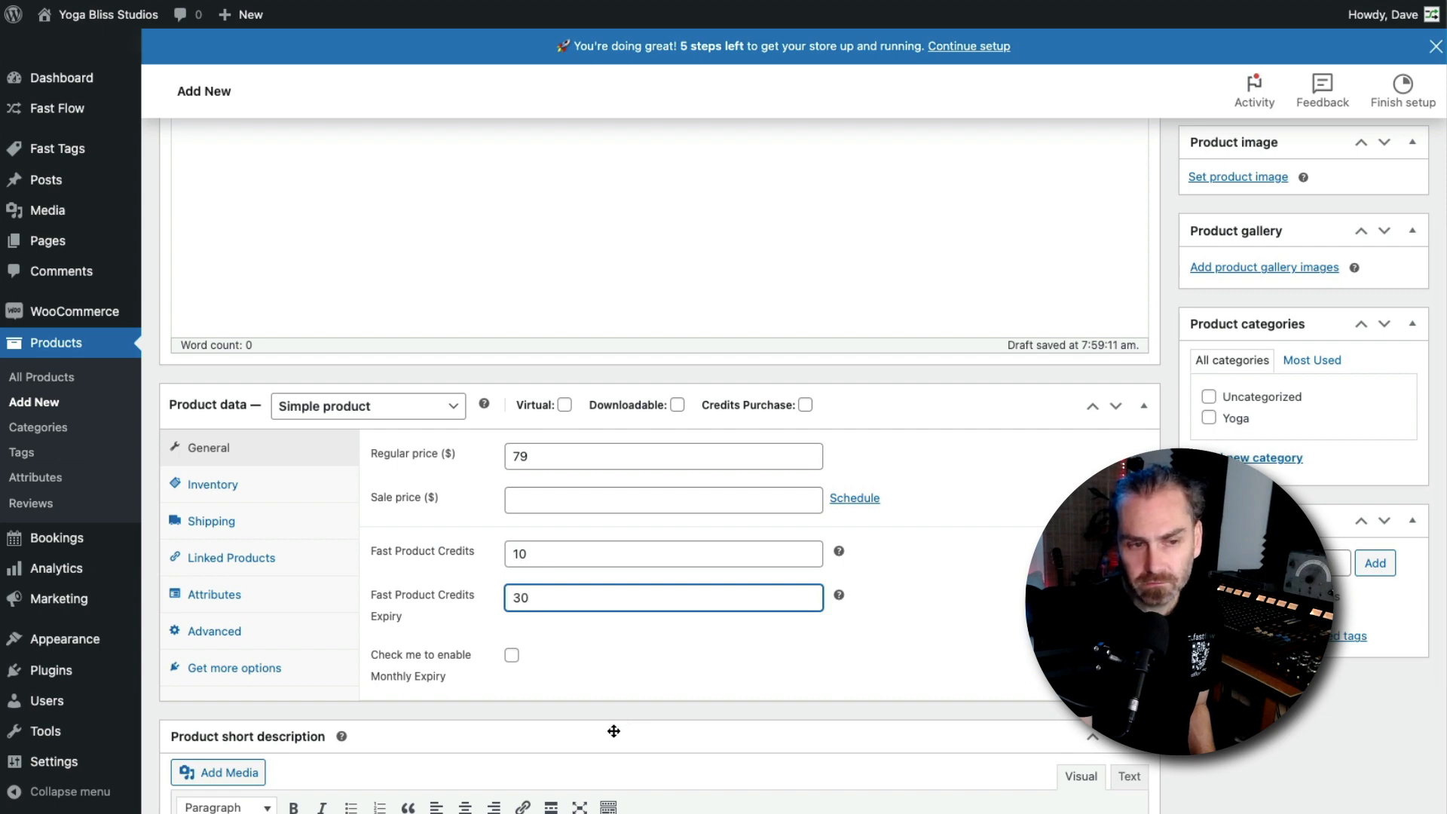
scroll(697, 546, "up", 6)
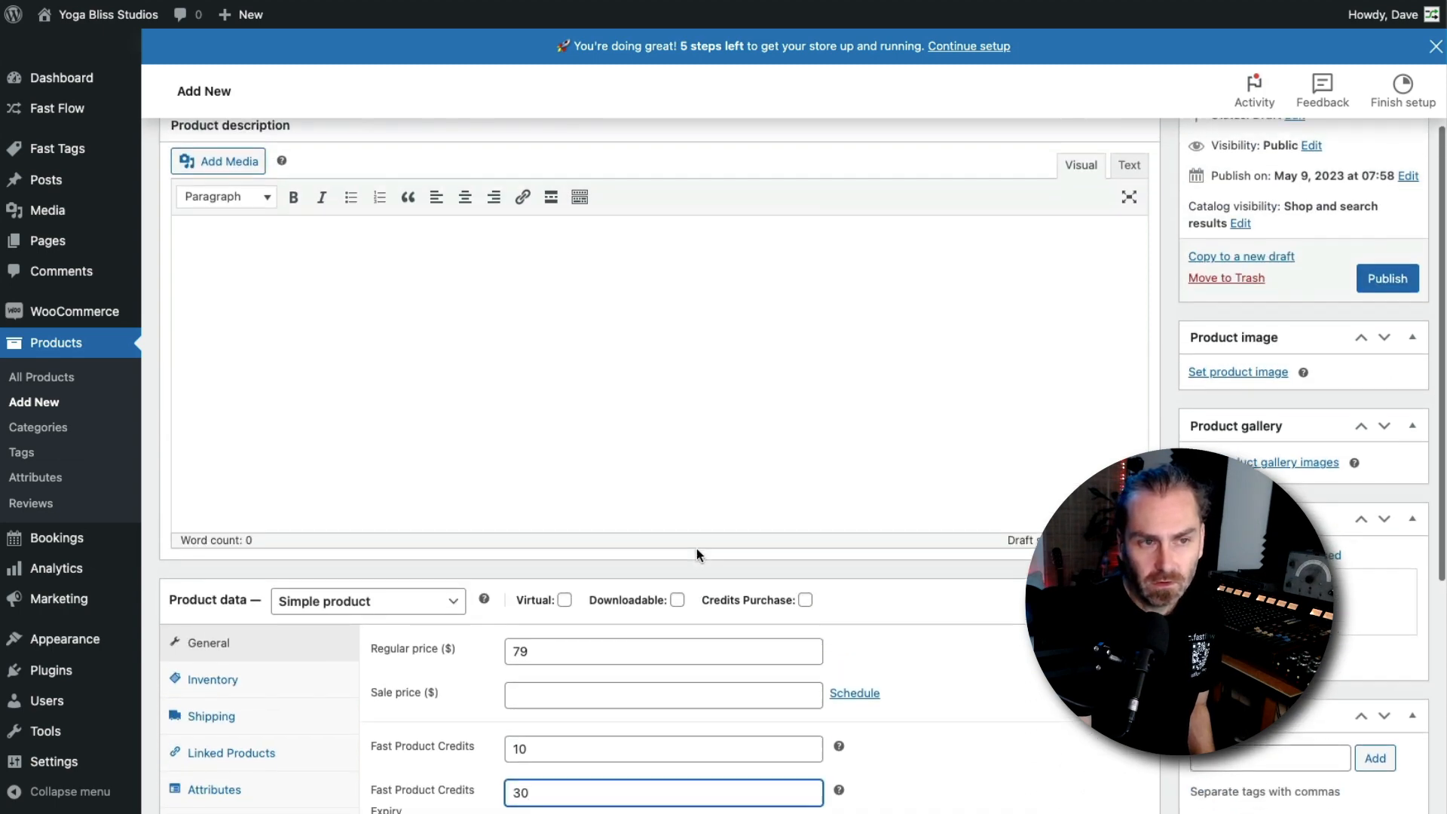
scroll(698, 547, "down", 3)
scroll(699, 548, "down", 2)
left_click(557, 716)
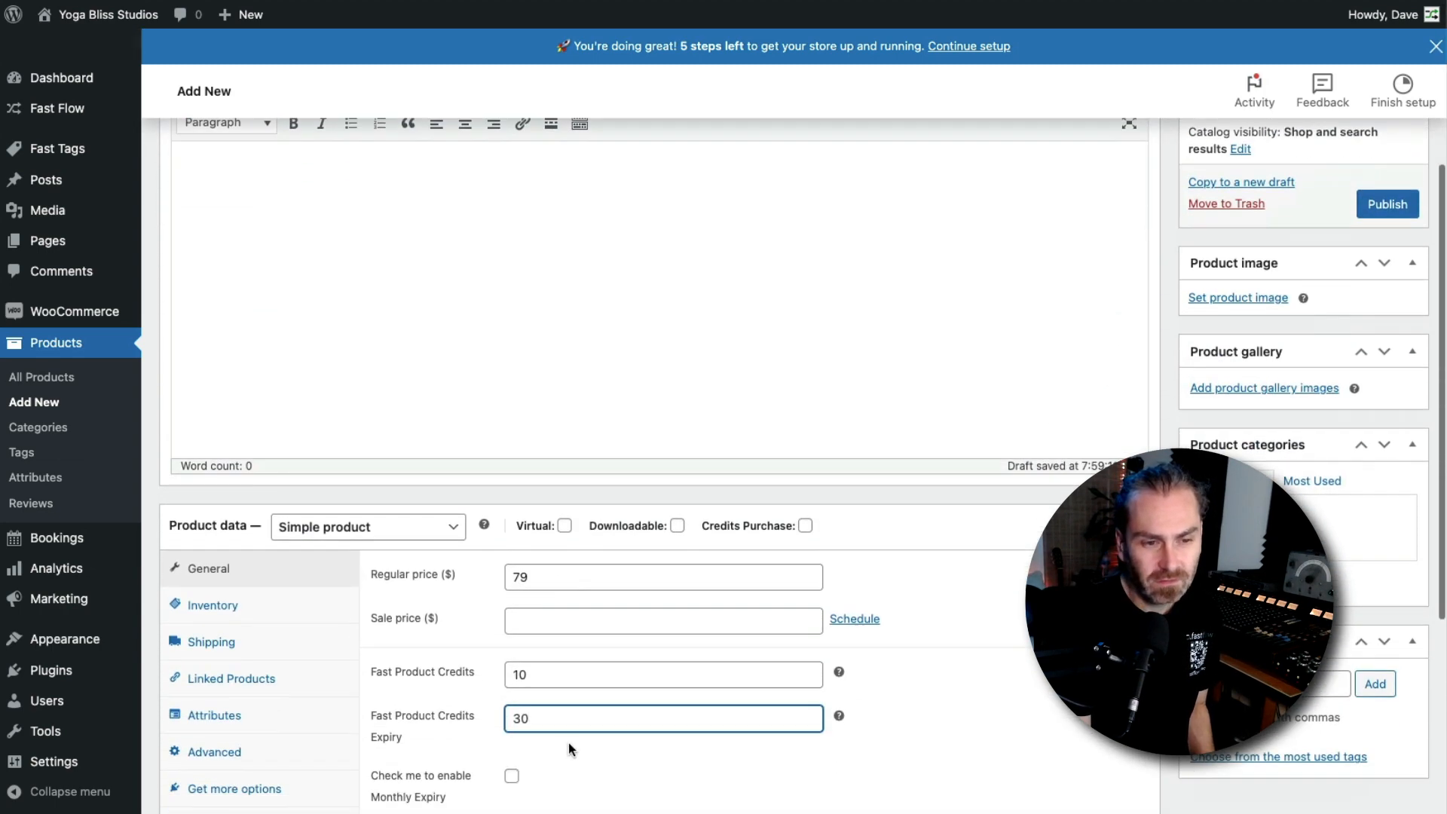
double_click(549, 720)
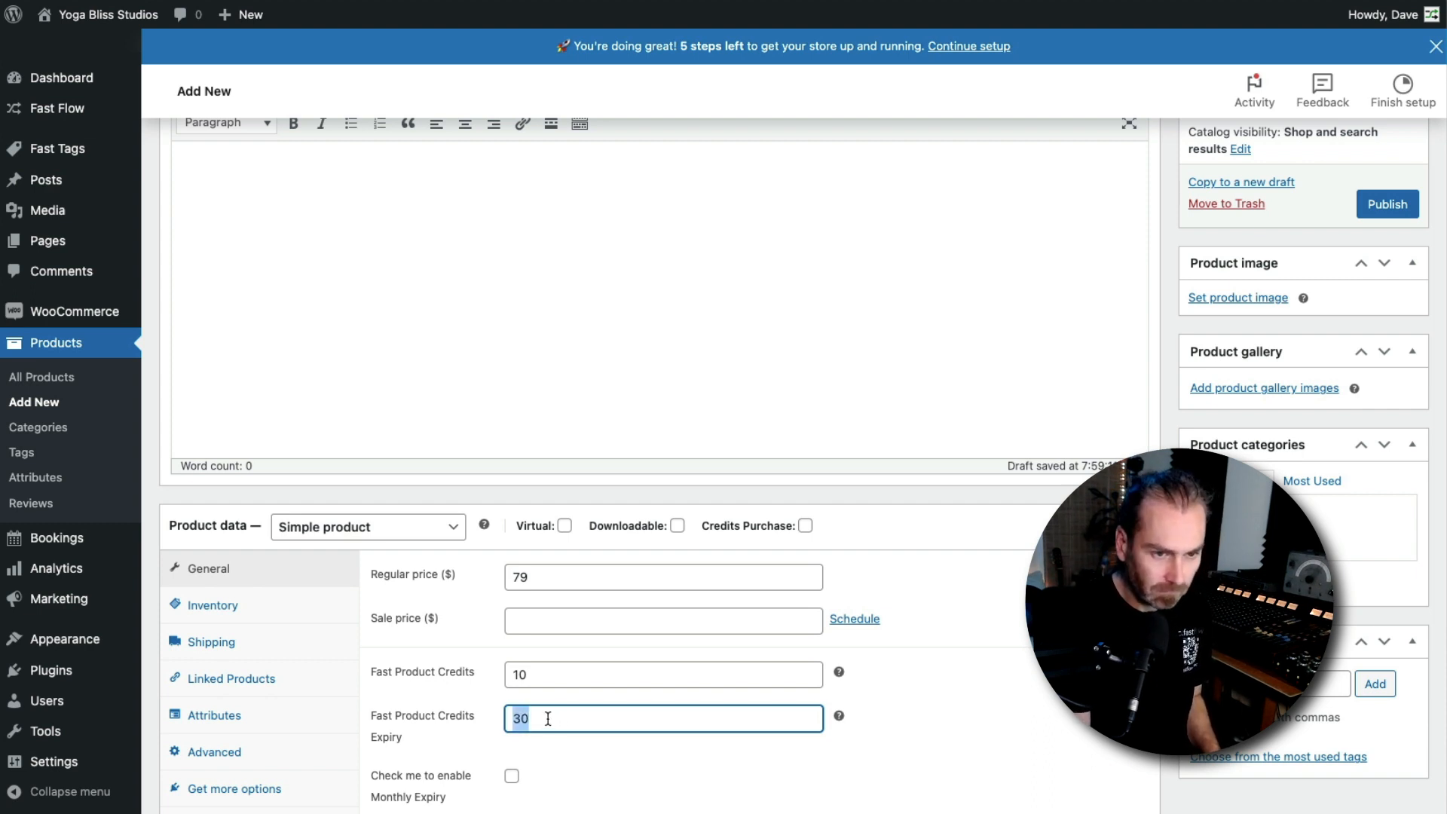
type("90")
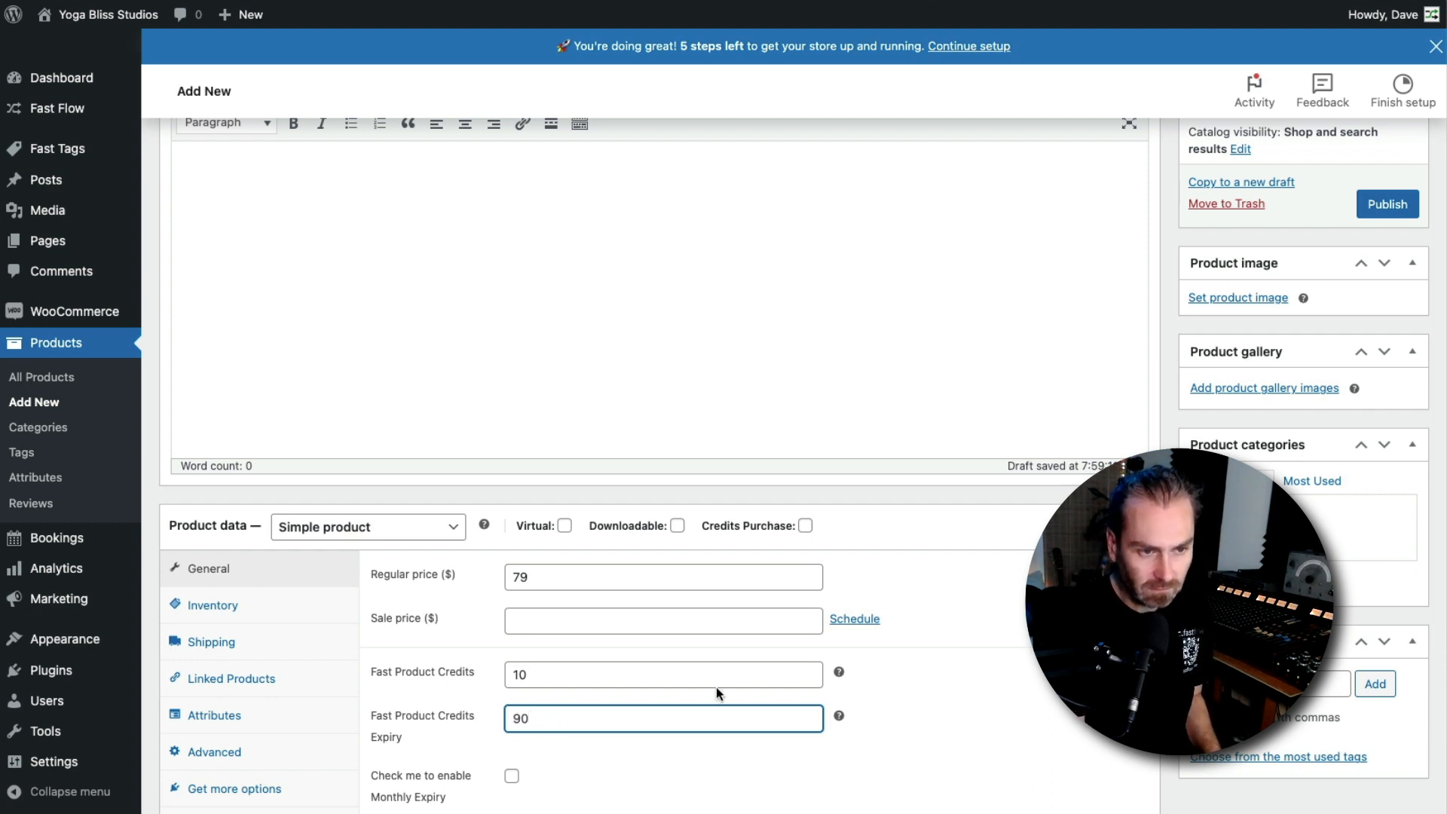
left_click(1033, 760)
Set the product image to the praying-hands yoga photo from the media library
scroll(1238, 541, "up", 3)
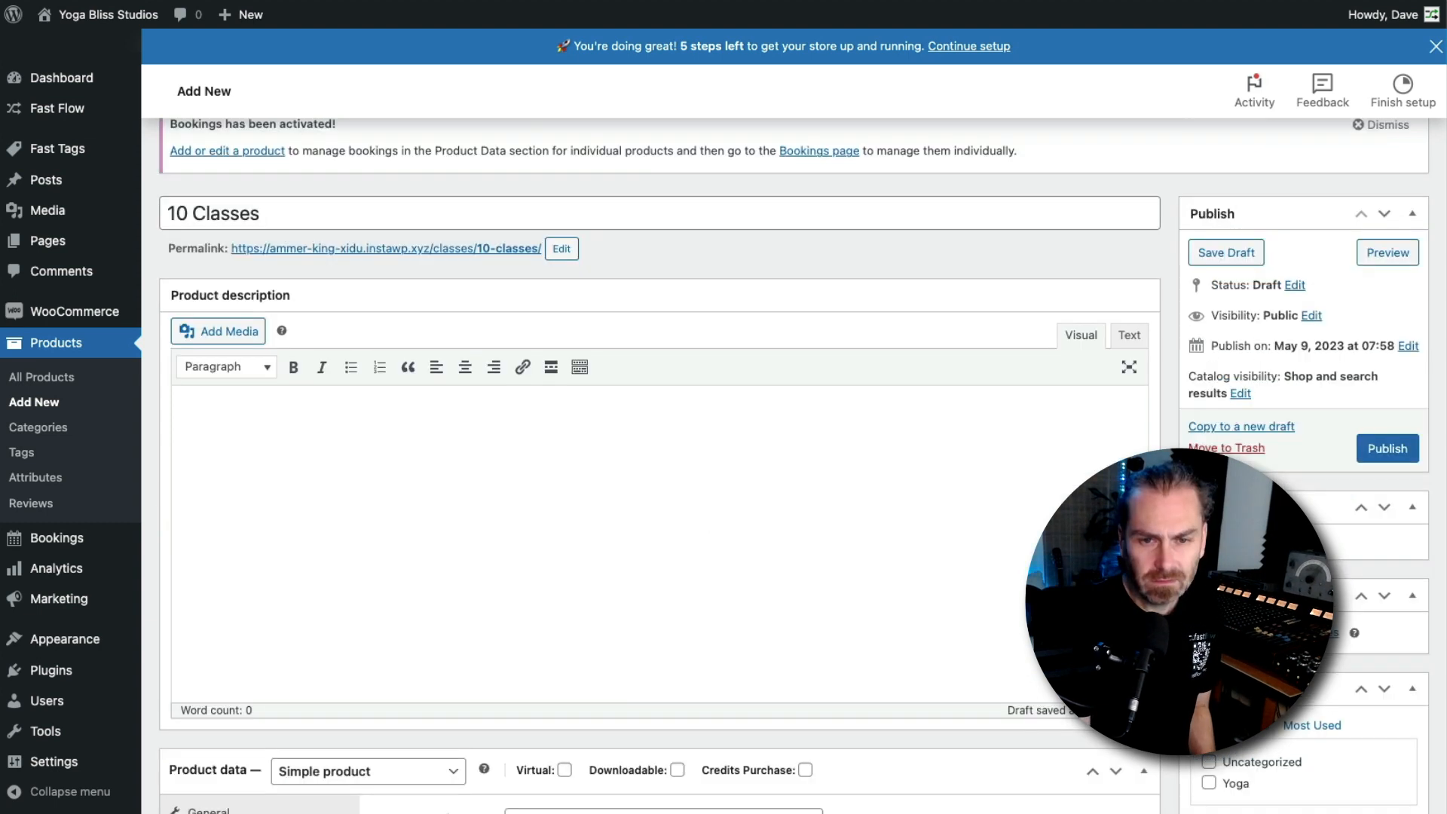
left_click(1238, 541)
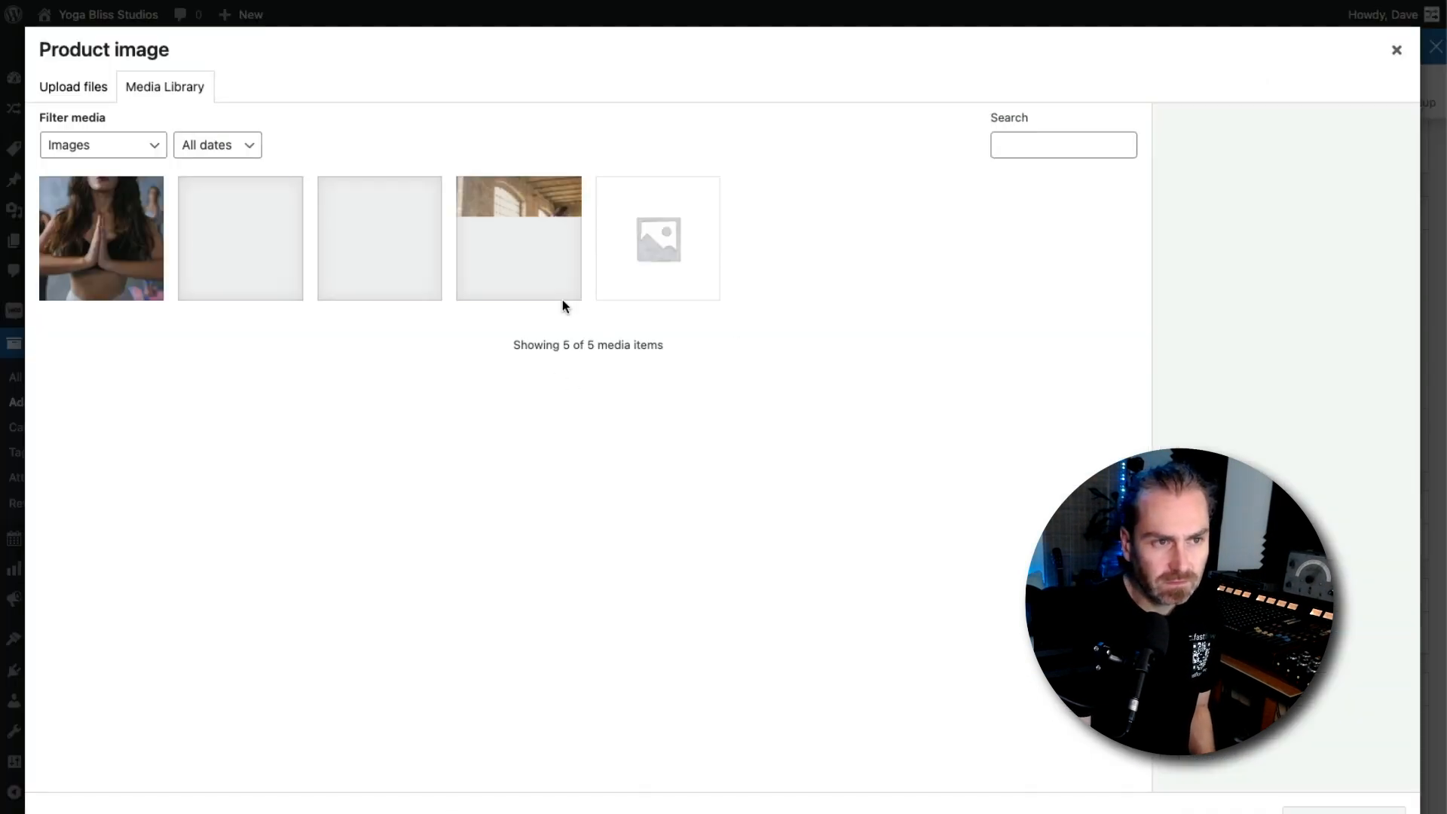
left_click(59, 258)
left_click(1344, 809)
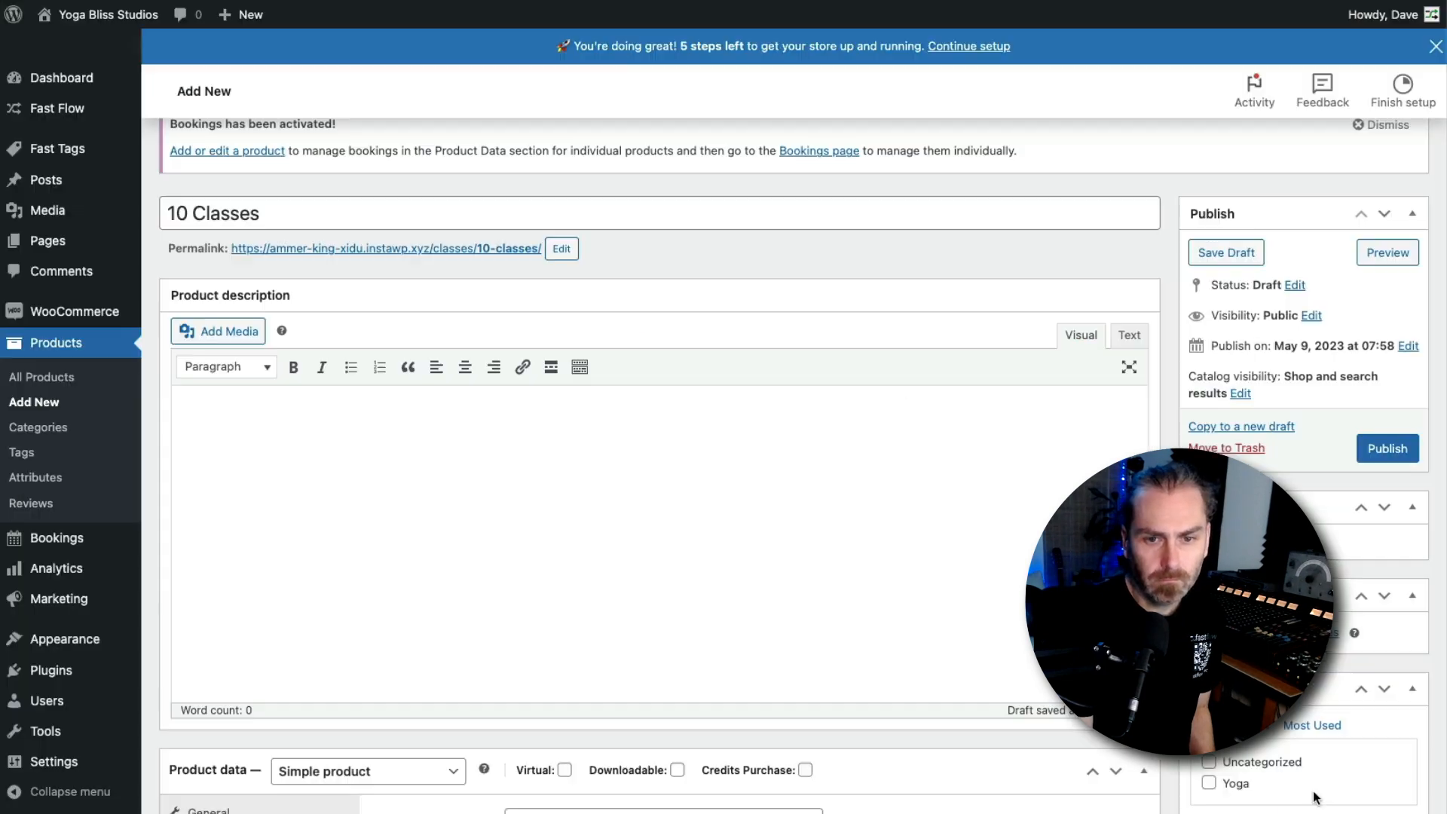
Publish the 10 Classes product and open its permalink in a private window
left_click(1370, 451)
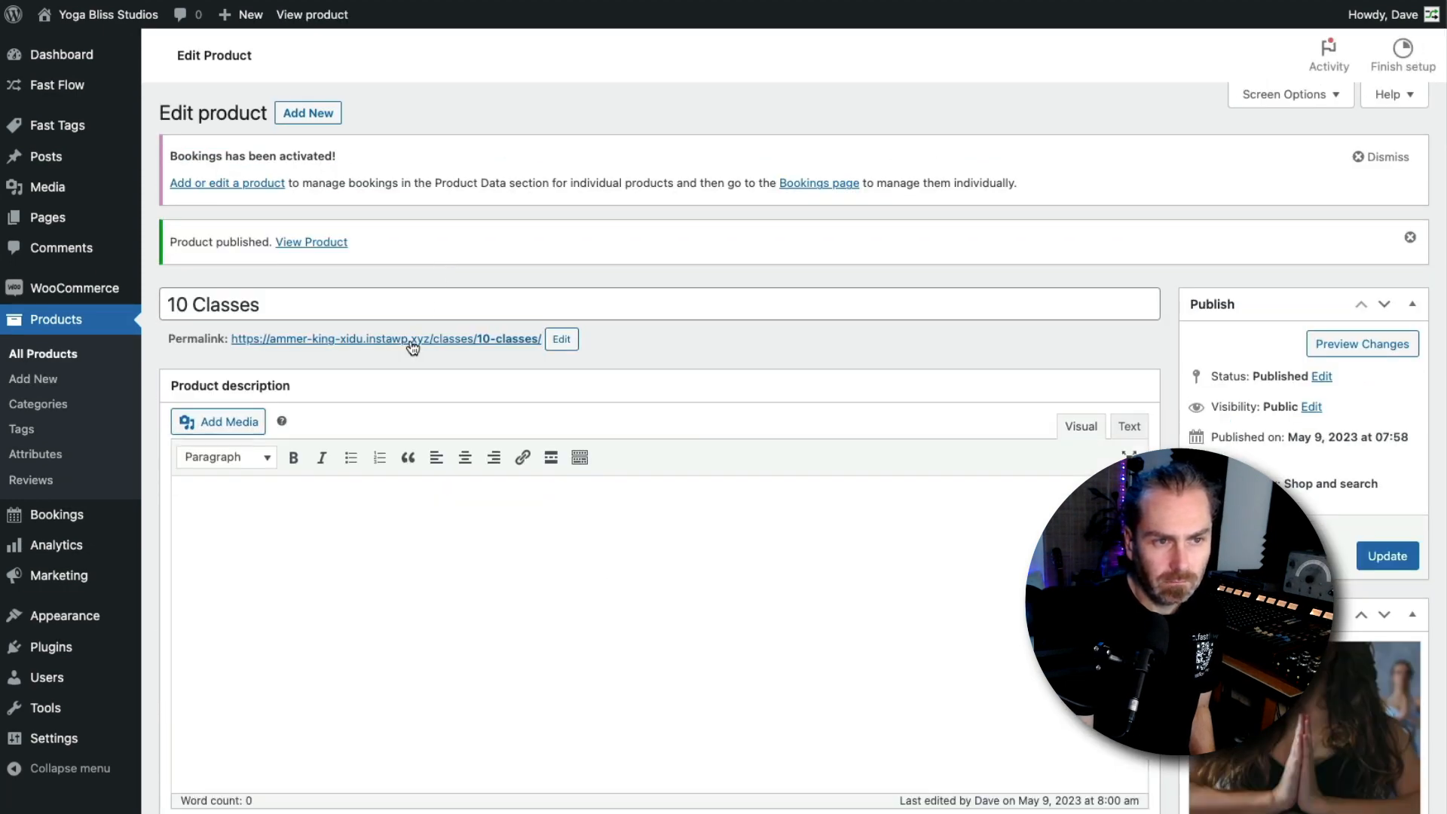
right_click(413, 344)
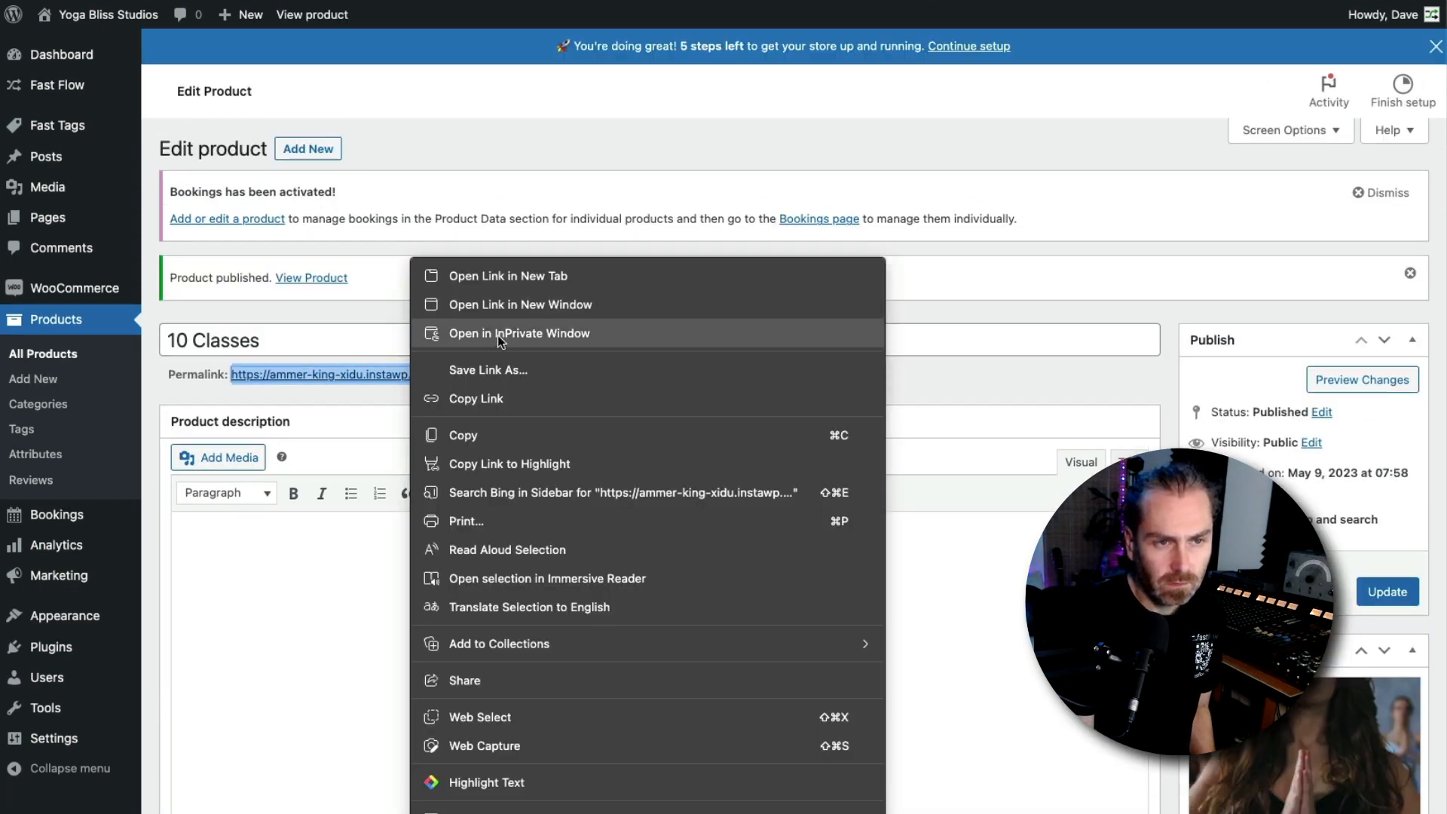
left_click(500, 336)
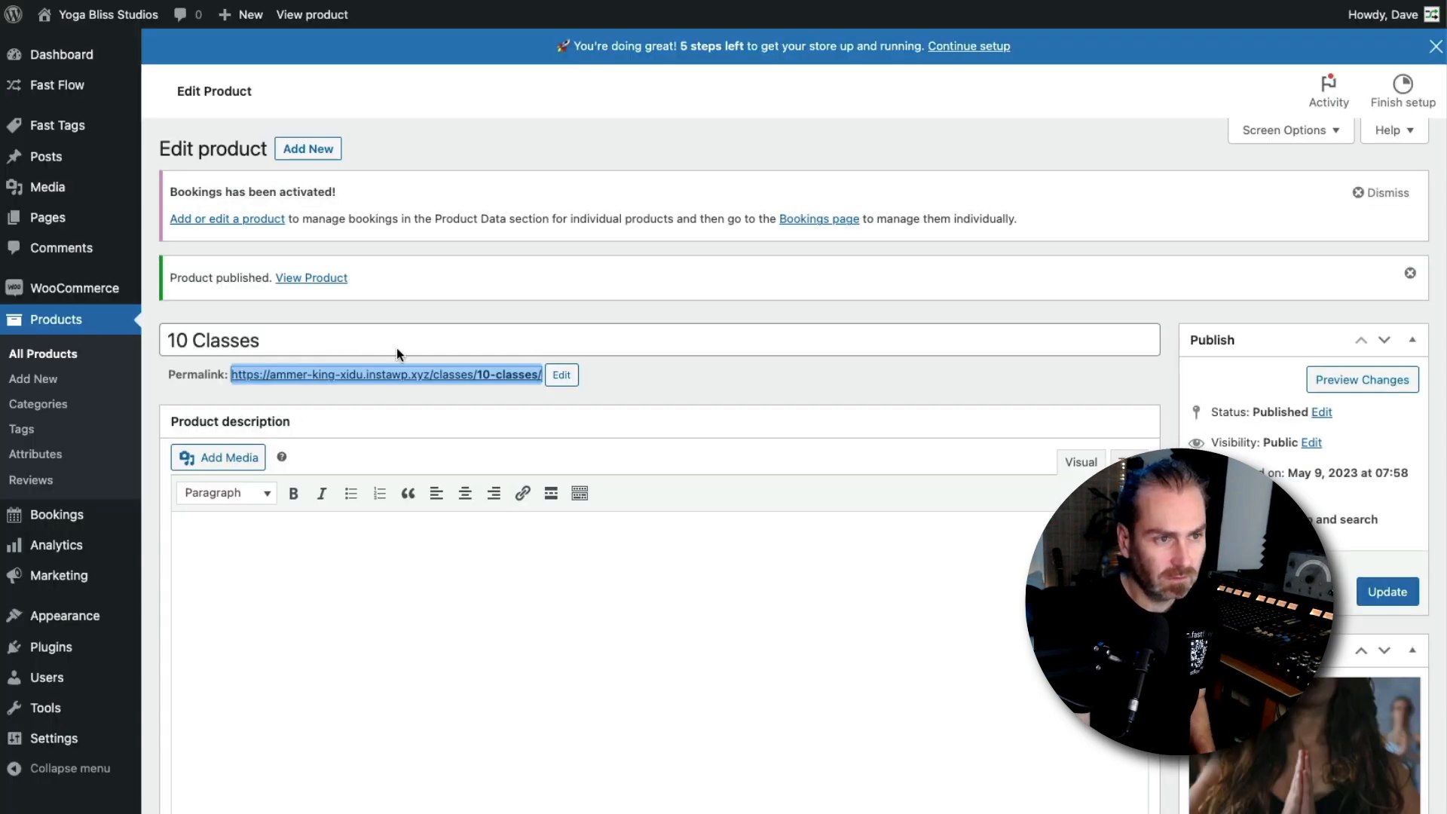
Open the WooCommerce payment methods settings
mouse_move(98, 290)
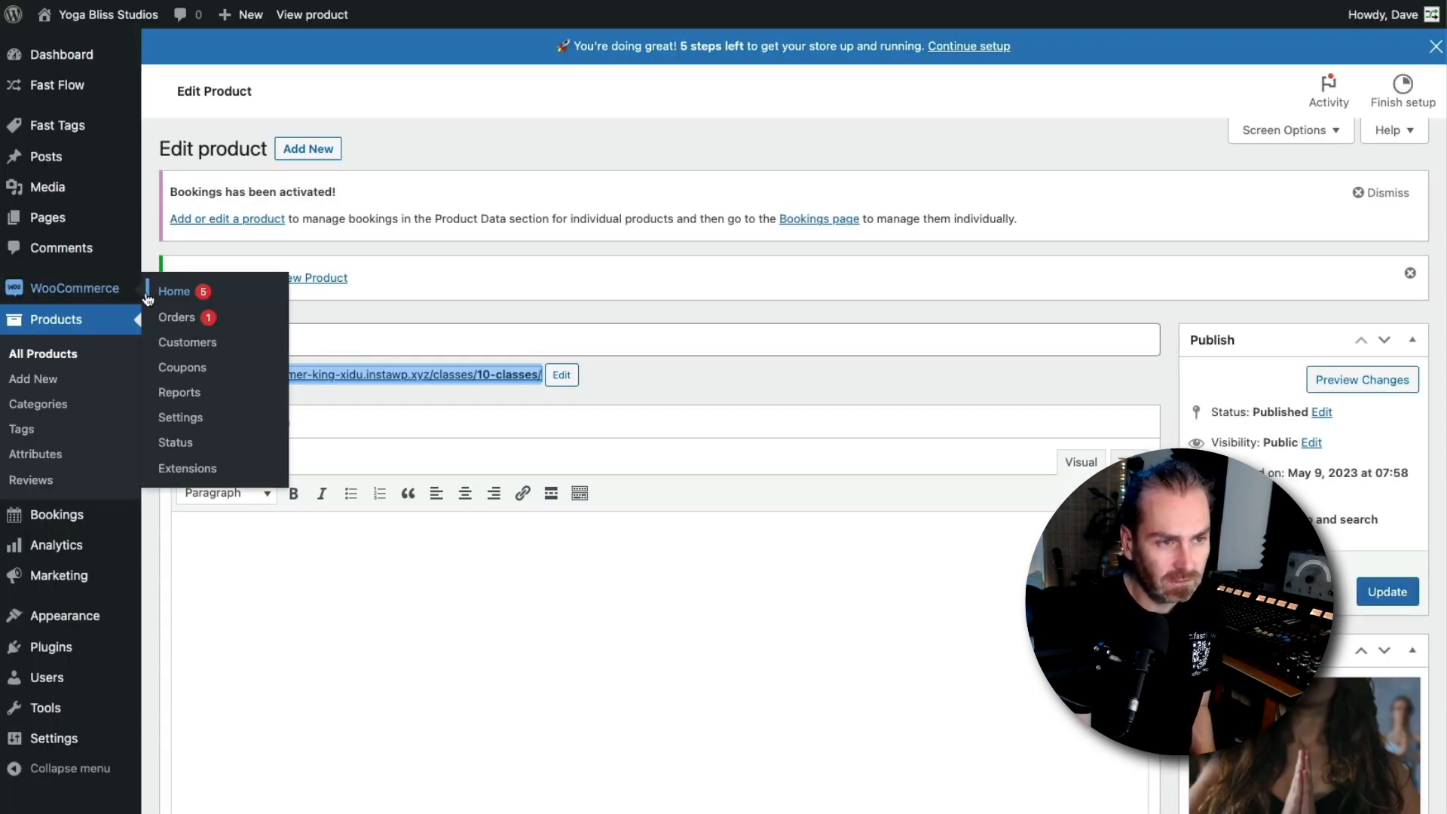
left_click(196, 426)
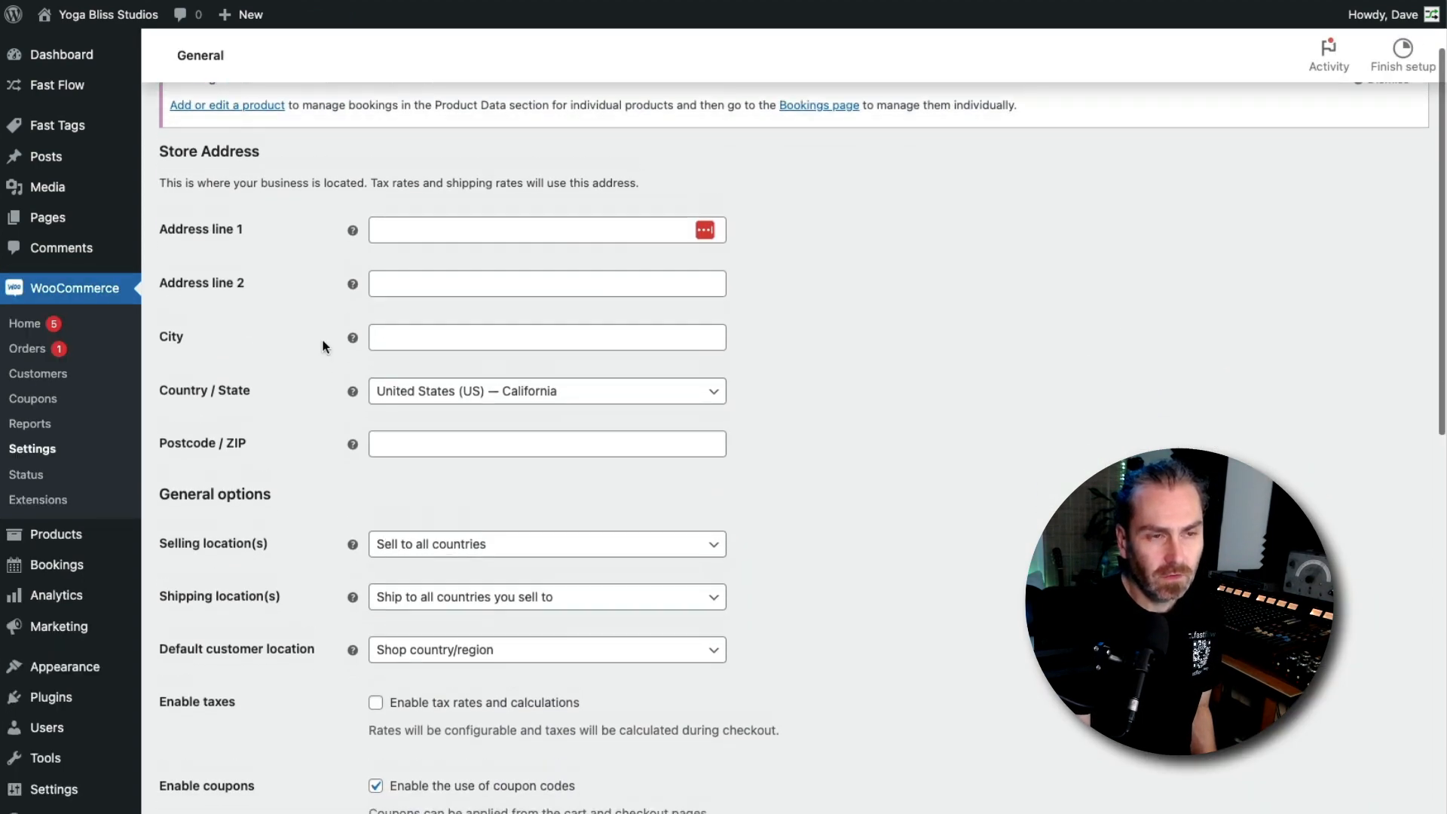
left_click(418, 135)
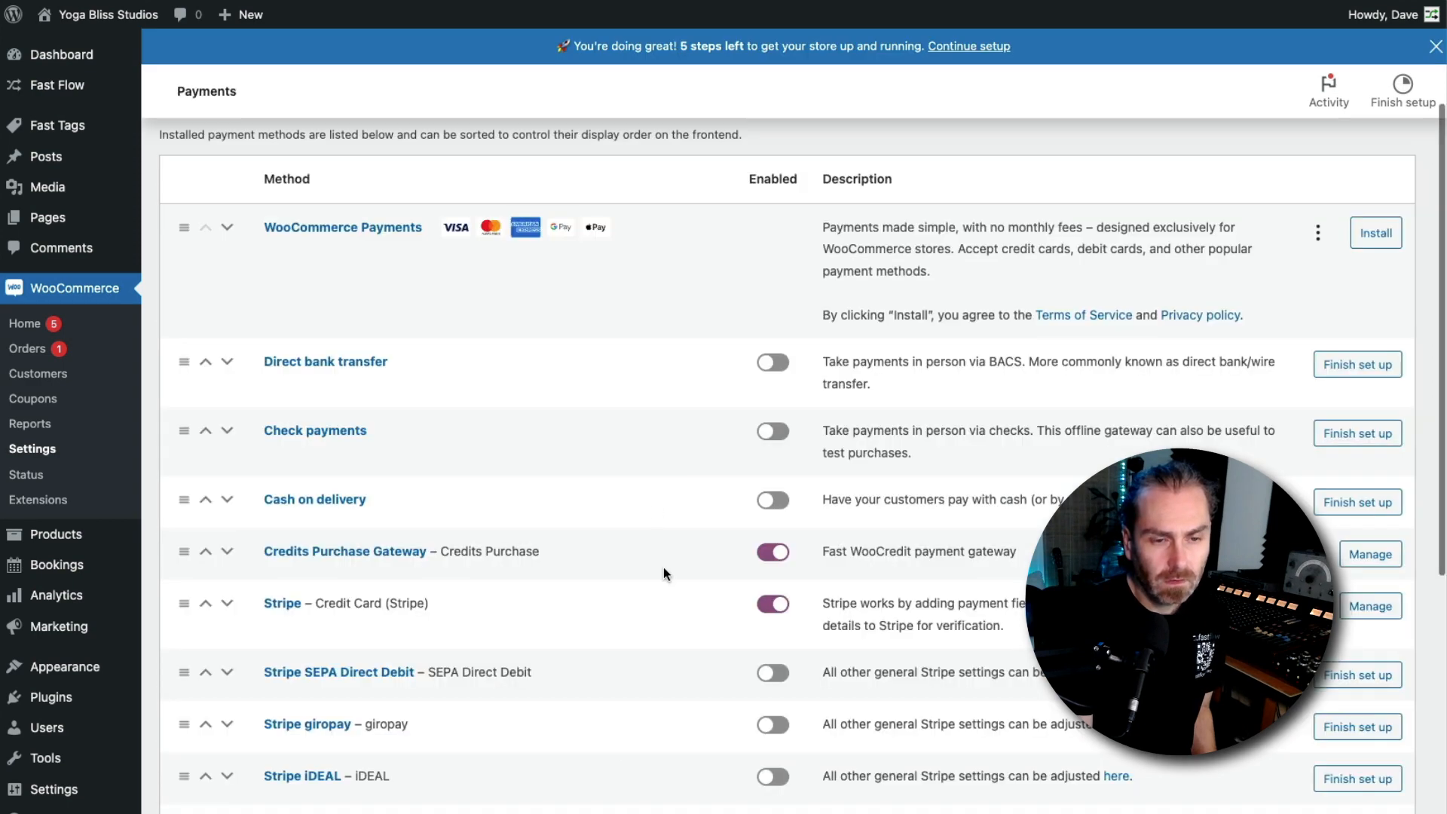
Open the Credits Purchase Gateway settings and paste the 10 Classes product URL as the Credits Topup Destination
left_click(374, 559)
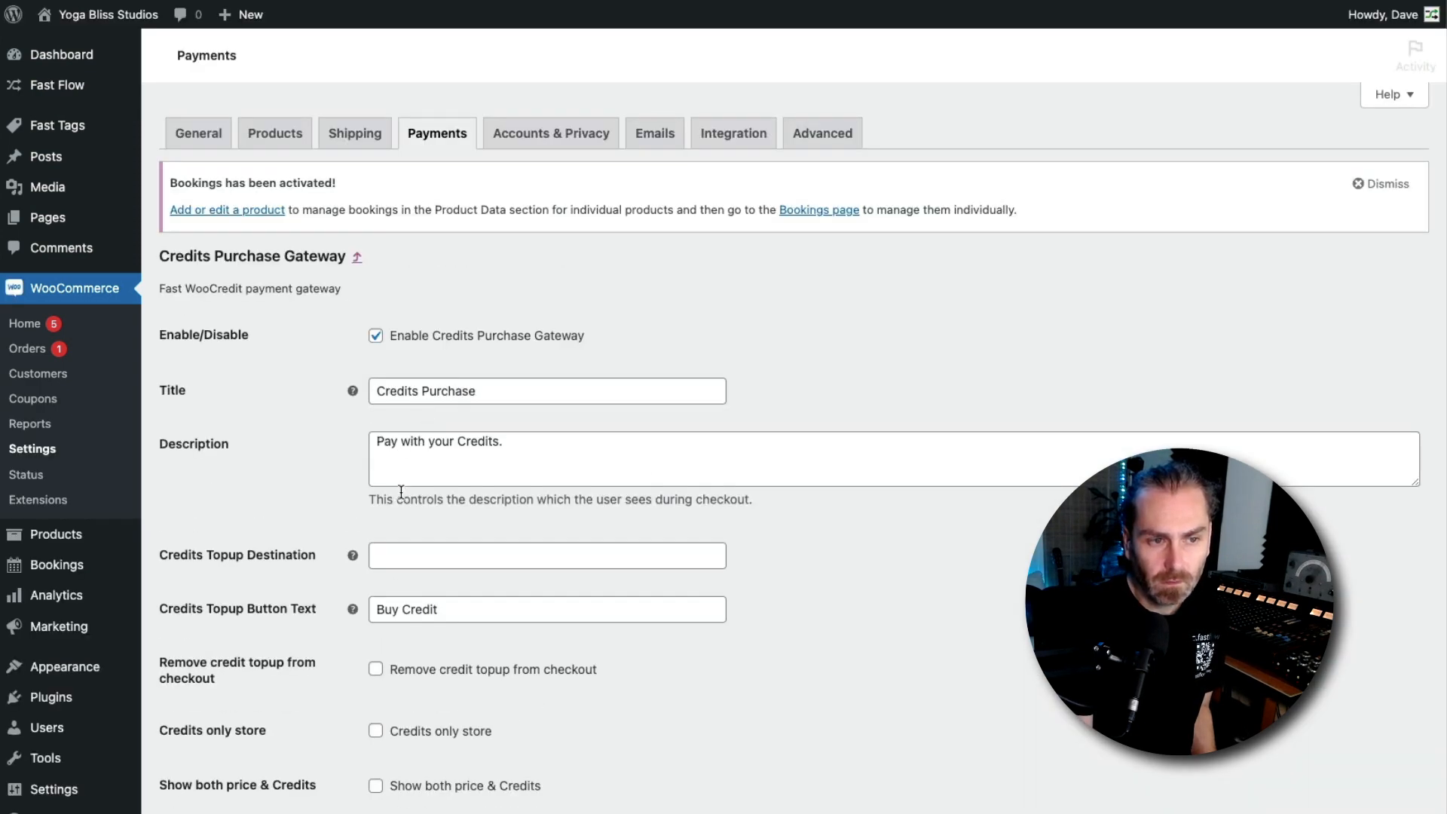
scroll(491, 688, "down", 3)
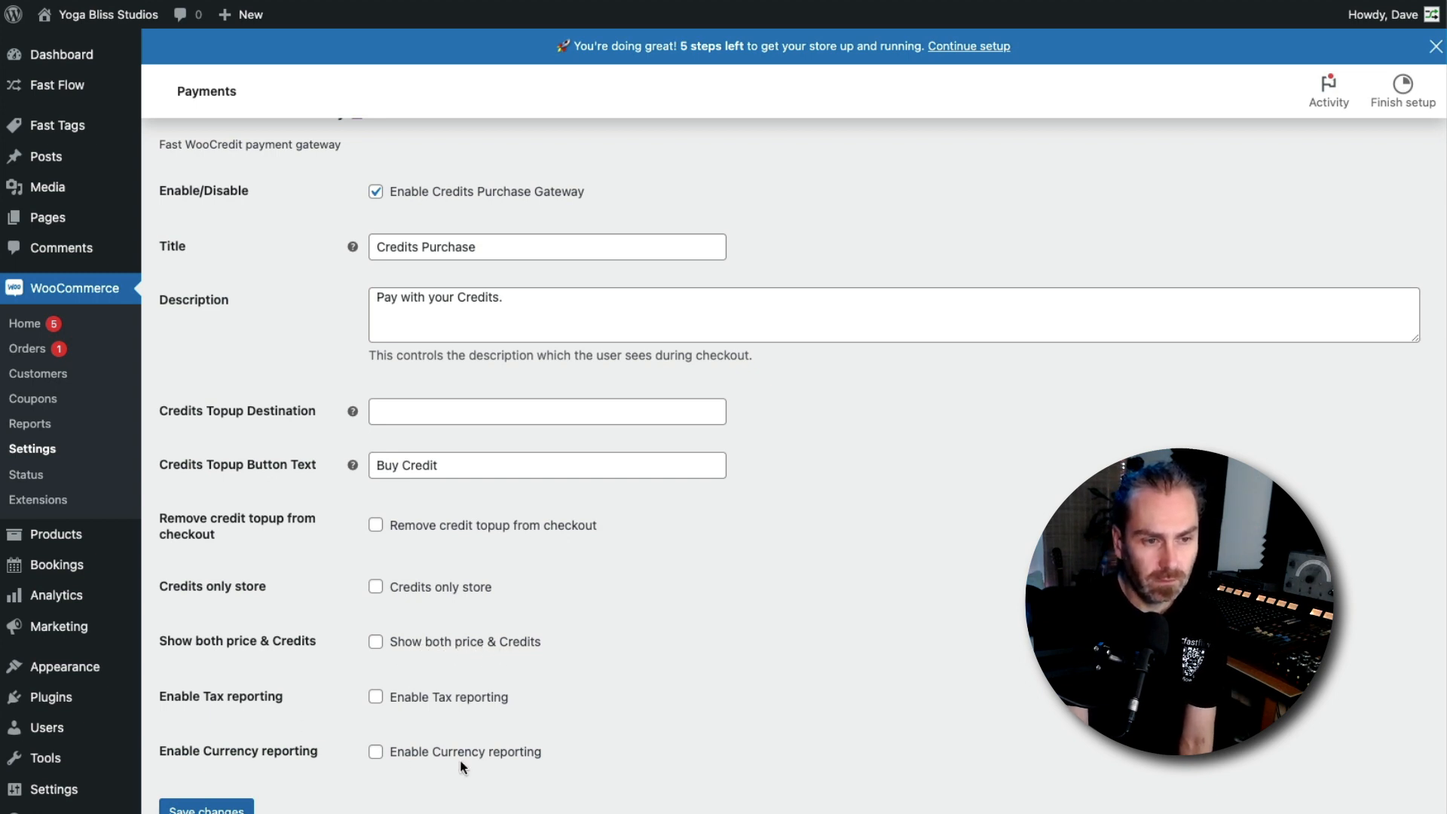
scroll(396, 744, "down", 1)
scroll(446, 766, "up", 4)
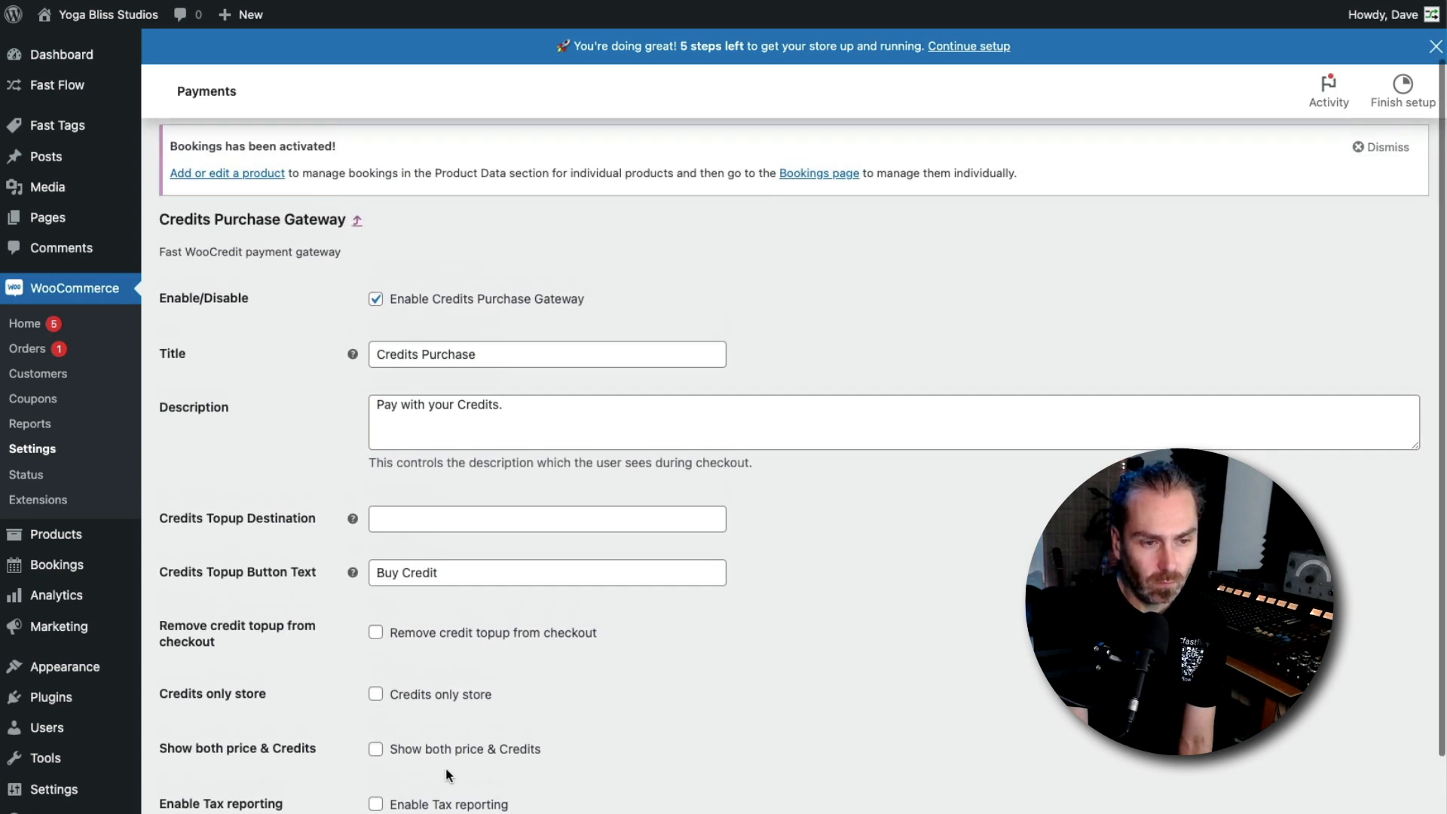
scroll(406, 704, "down", 4)
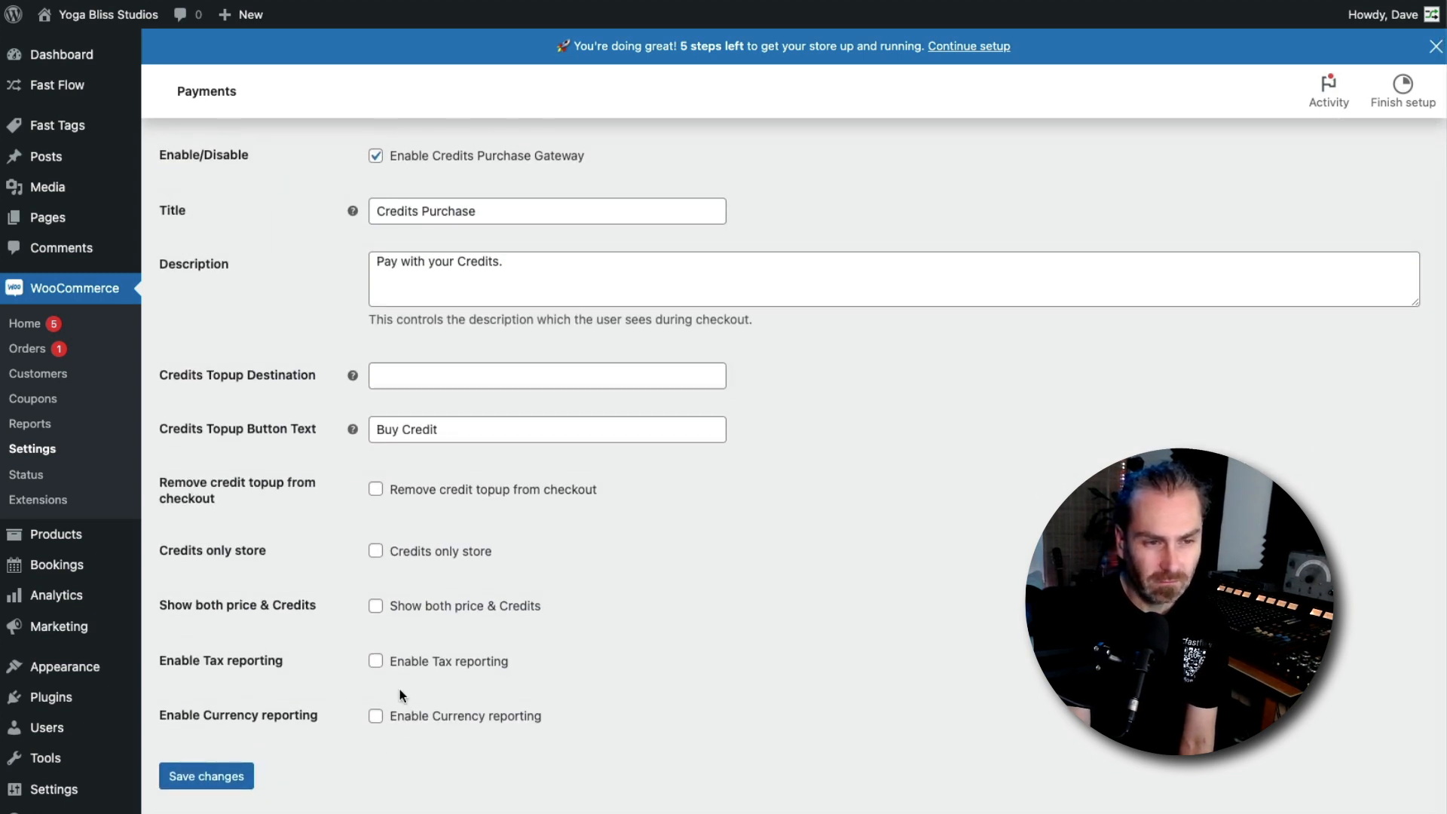
scroll(387, 637, "up", 3)
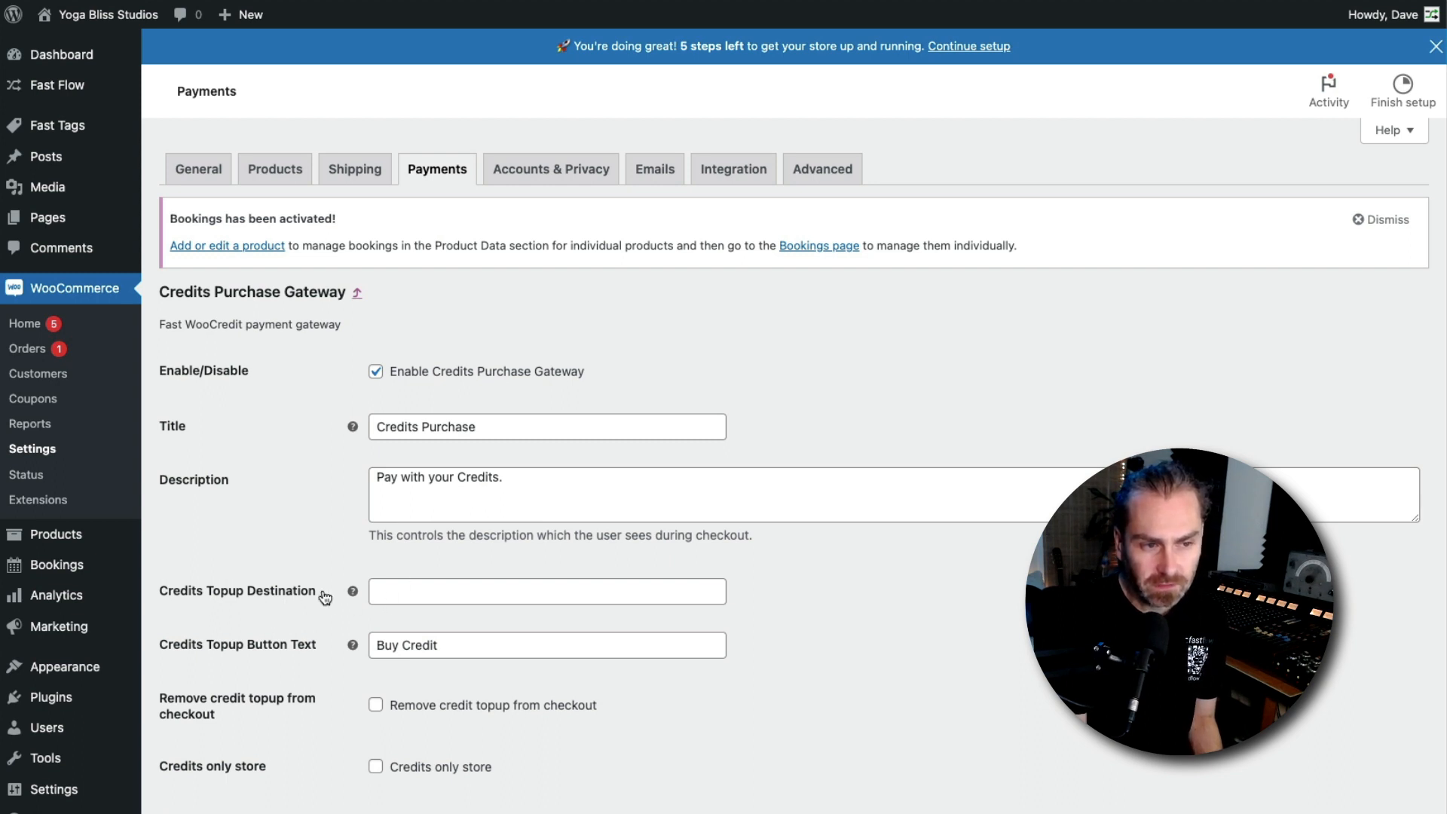
left_click(449, 591)
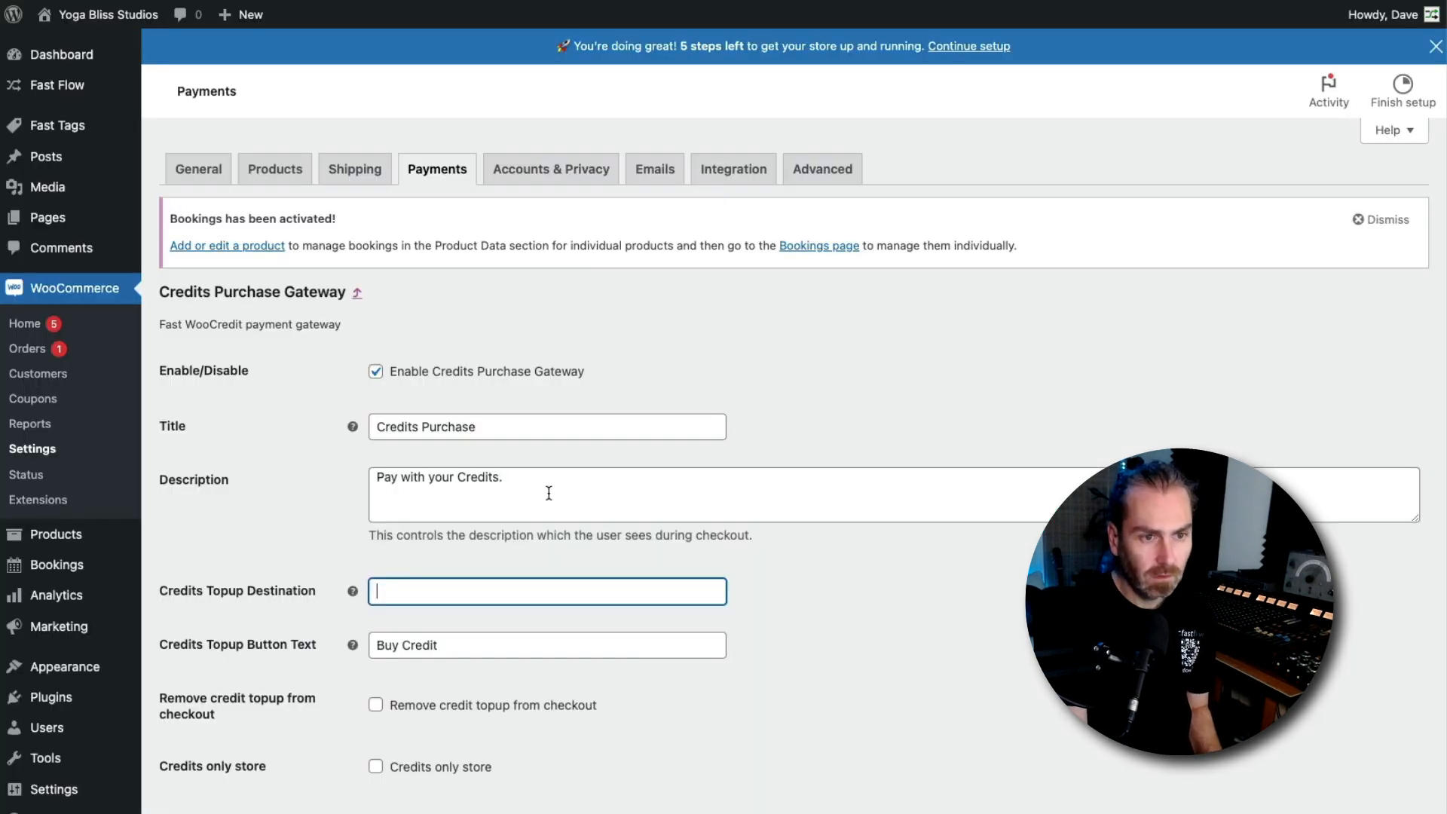
type("https://amber-king-xidu.instawp.xyz/classes/10-classes/")
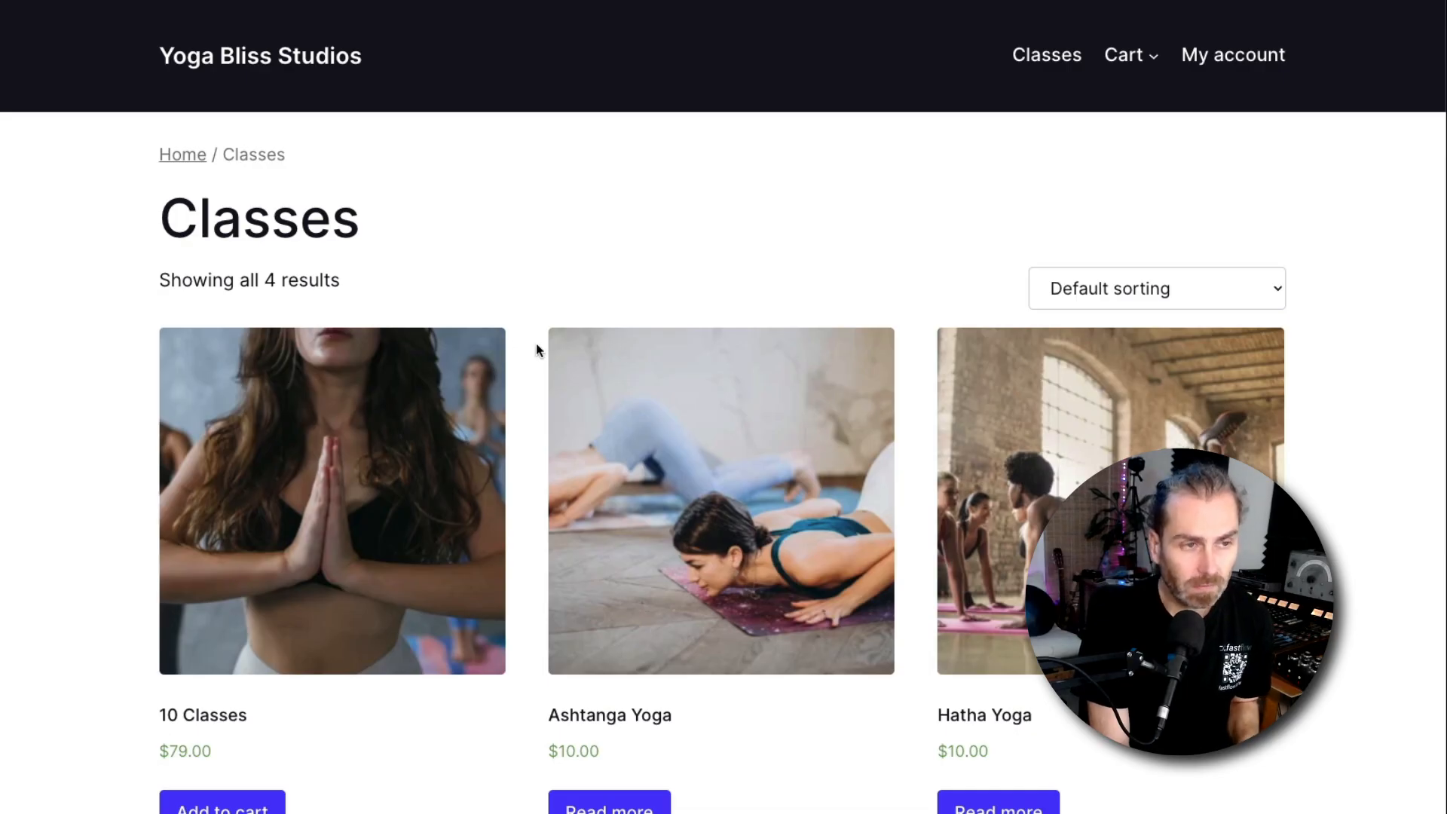
Book a Vinyasa Yoga class on May 31, 2023 at 9:30 am from the front-end Classes page
scroll(527, 348, "down", 4)
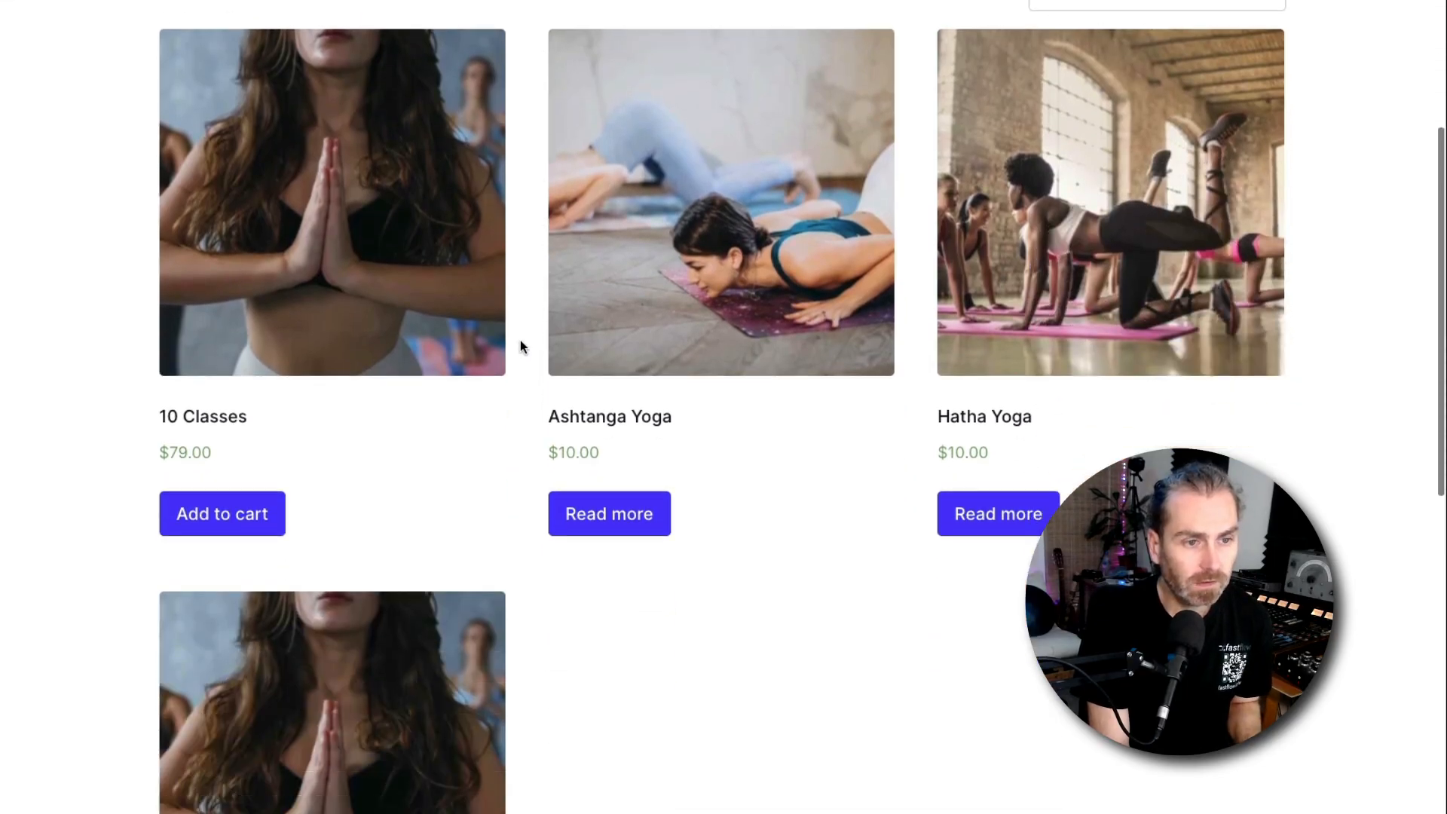
scroll(523, 347, "down", 6)
scroll(640, 210, "up", 3)
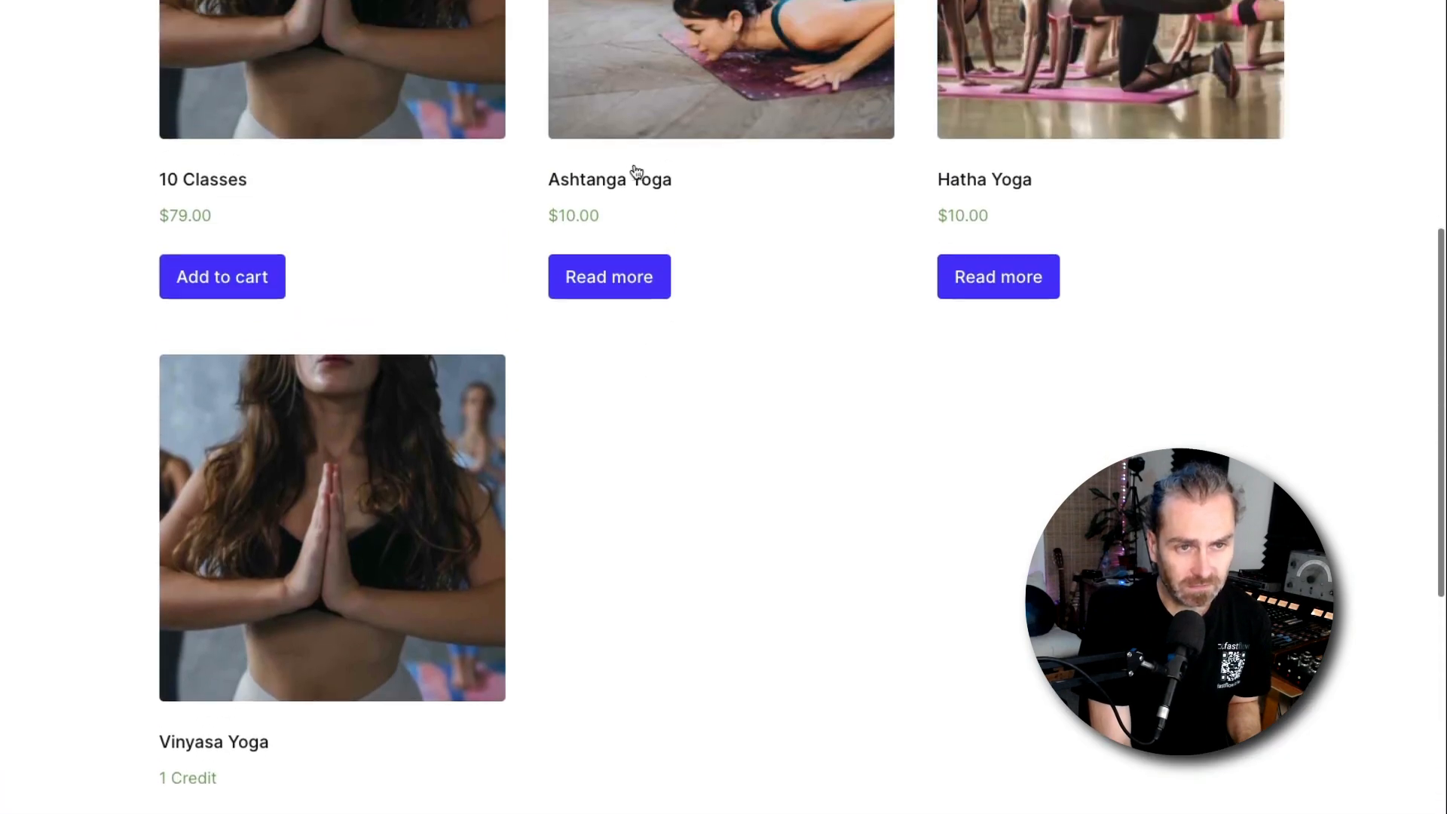
scroll(158, 575, "down", 3)
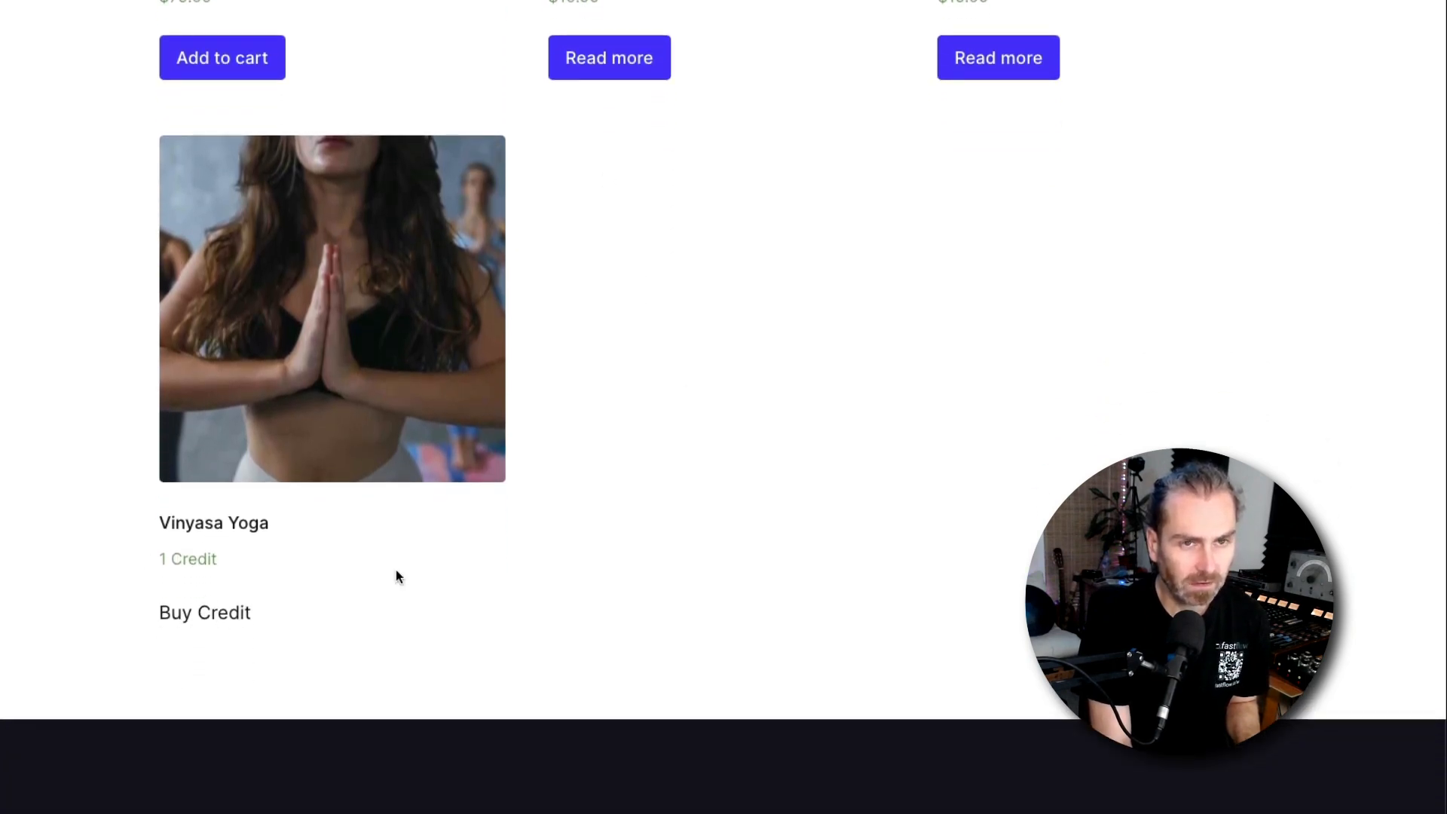
scroll(607, 98, "up", 4)
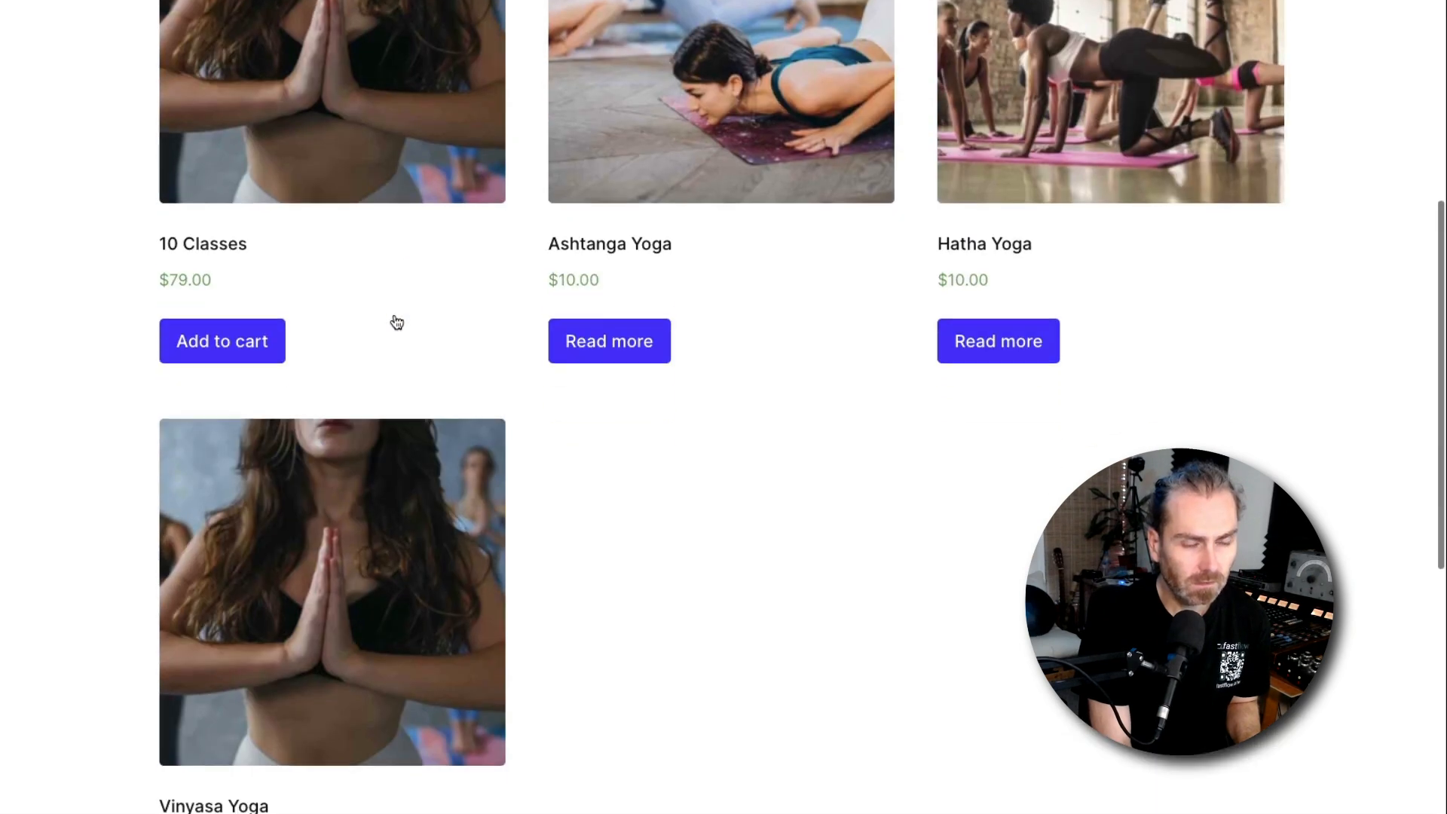
scroll(366, 317, "down", 8)
scroll(301, 331, "up", 3)
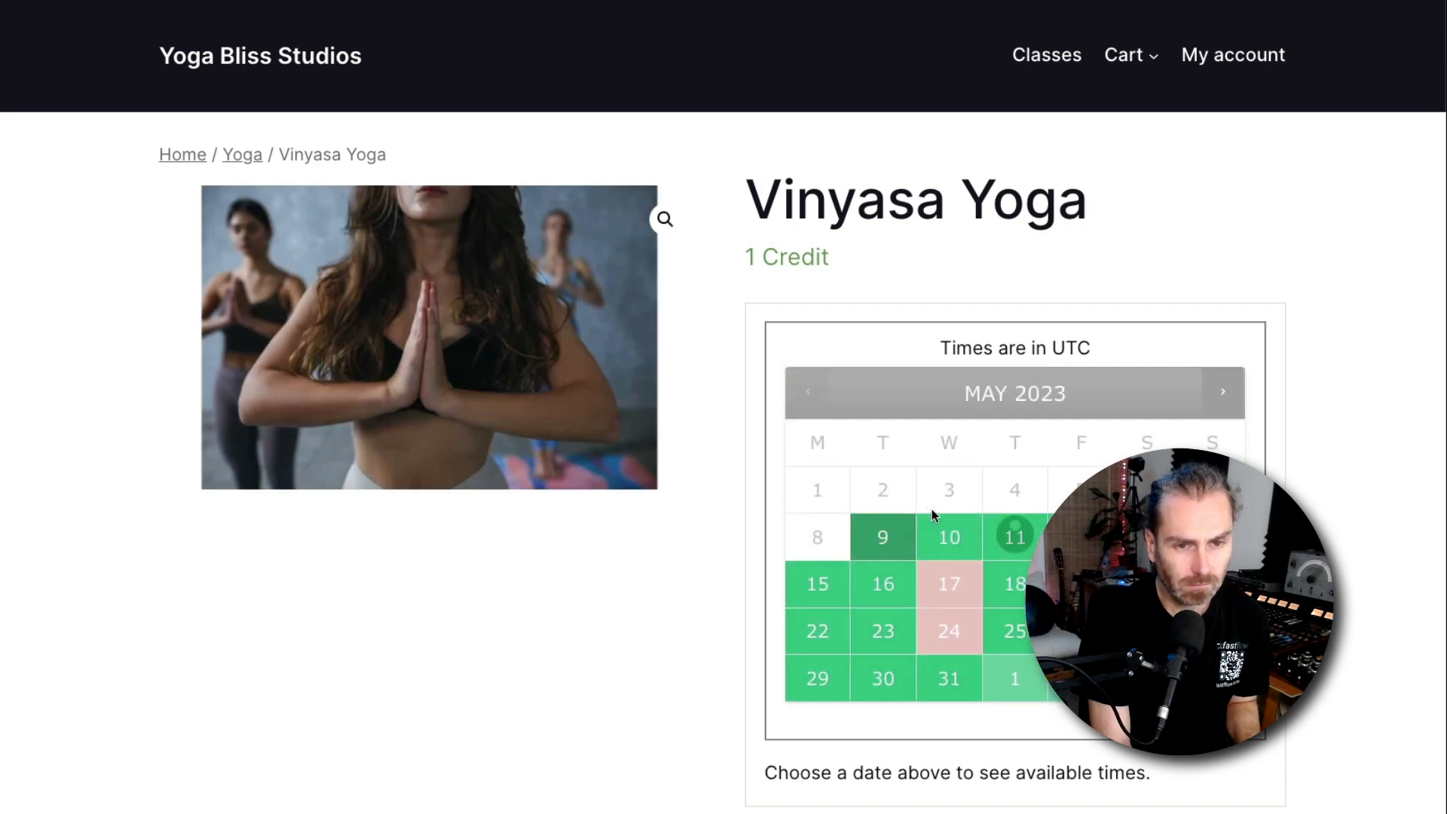
left_click(949, 681)
scroll(784, 434, "down", 5)
left_click(833, 407)
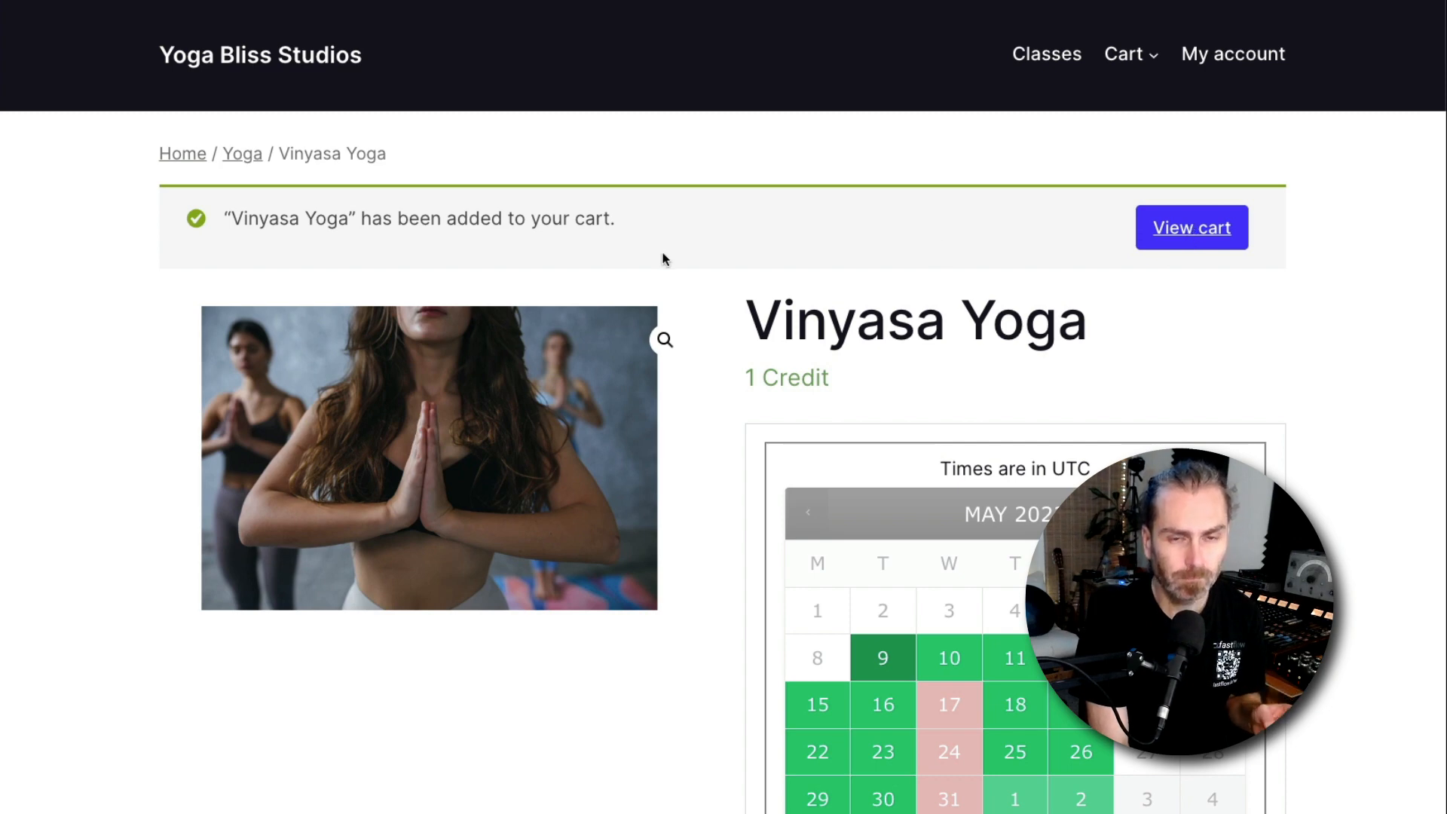
Review the cart and the Credits Purchase payment option at checkout
scroll(852, 452, "down", 4)
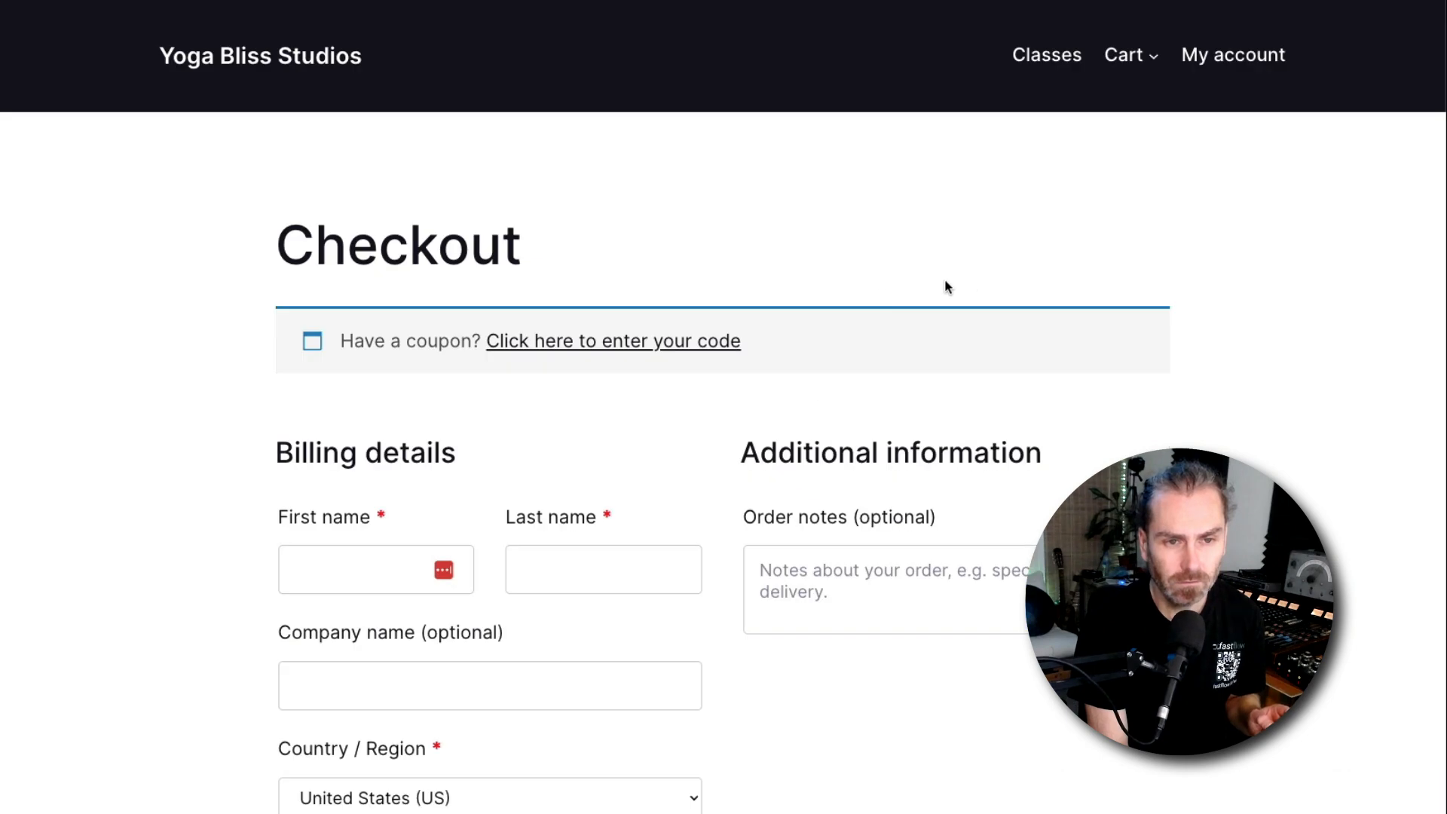
scroll(742, 354, "down", 10)
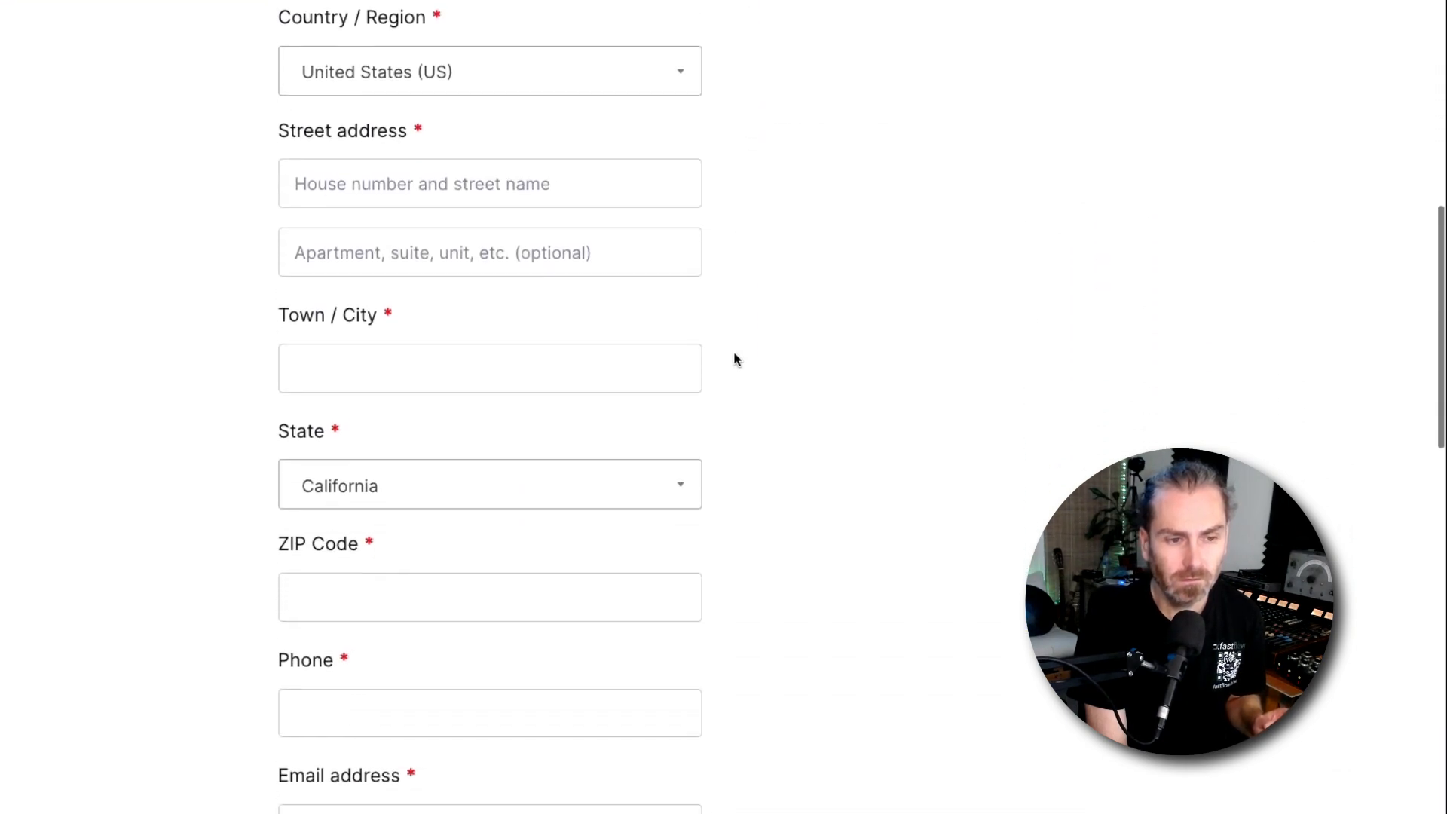
scroll(737, 359, "down", 10)
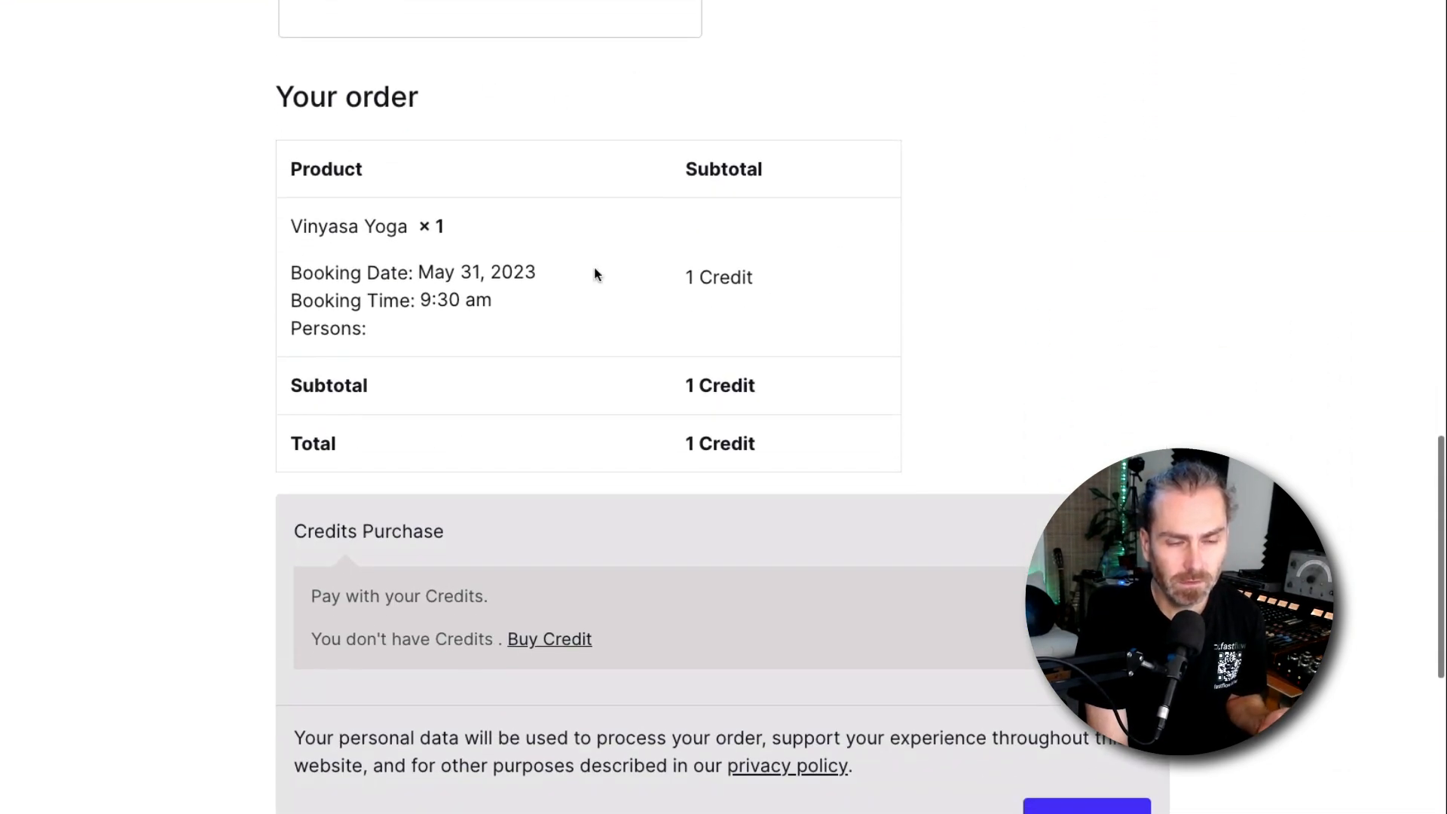
scroll(436, 541, "down", 2)
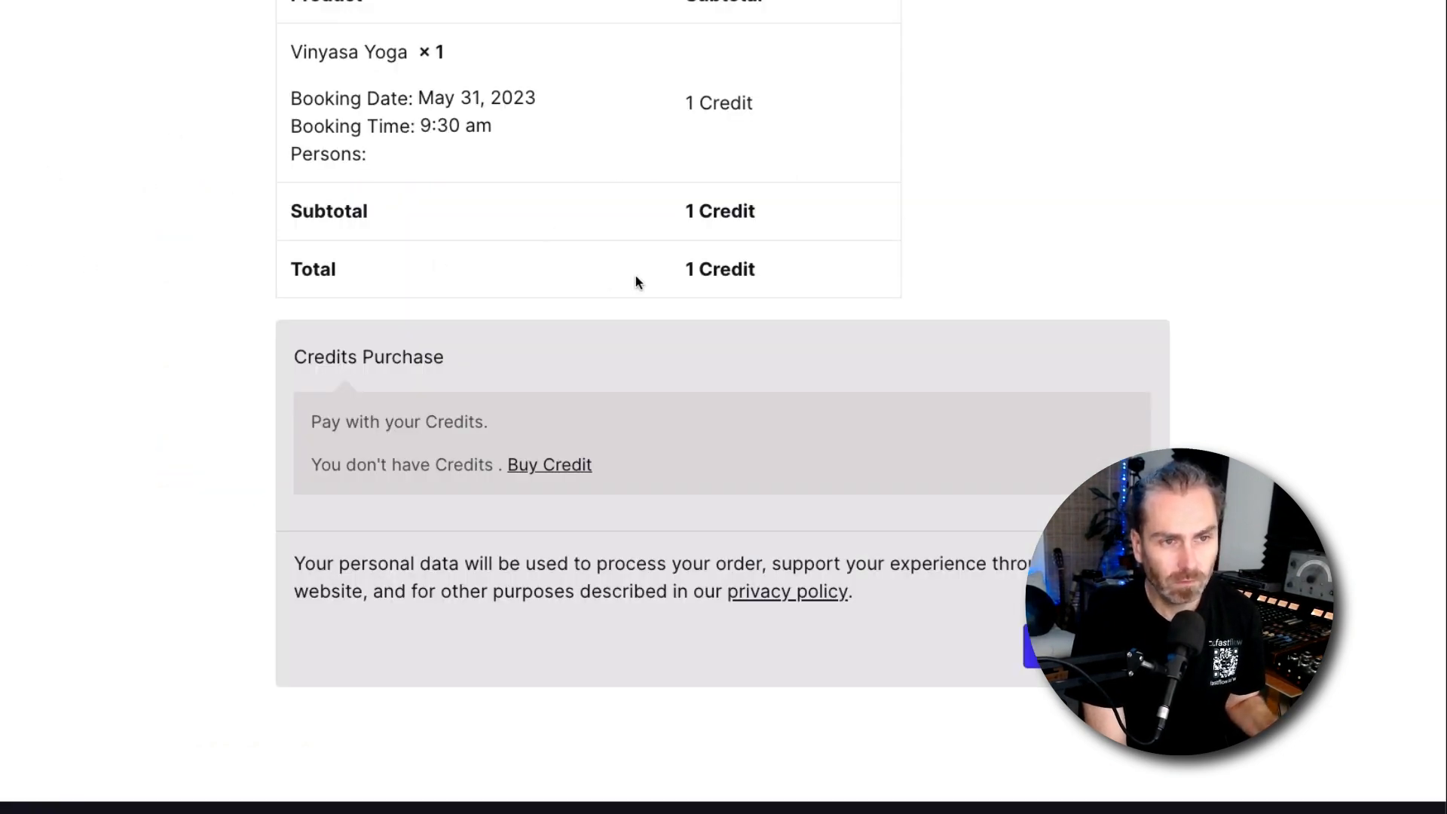
scroll(634, 269, "up", 20)
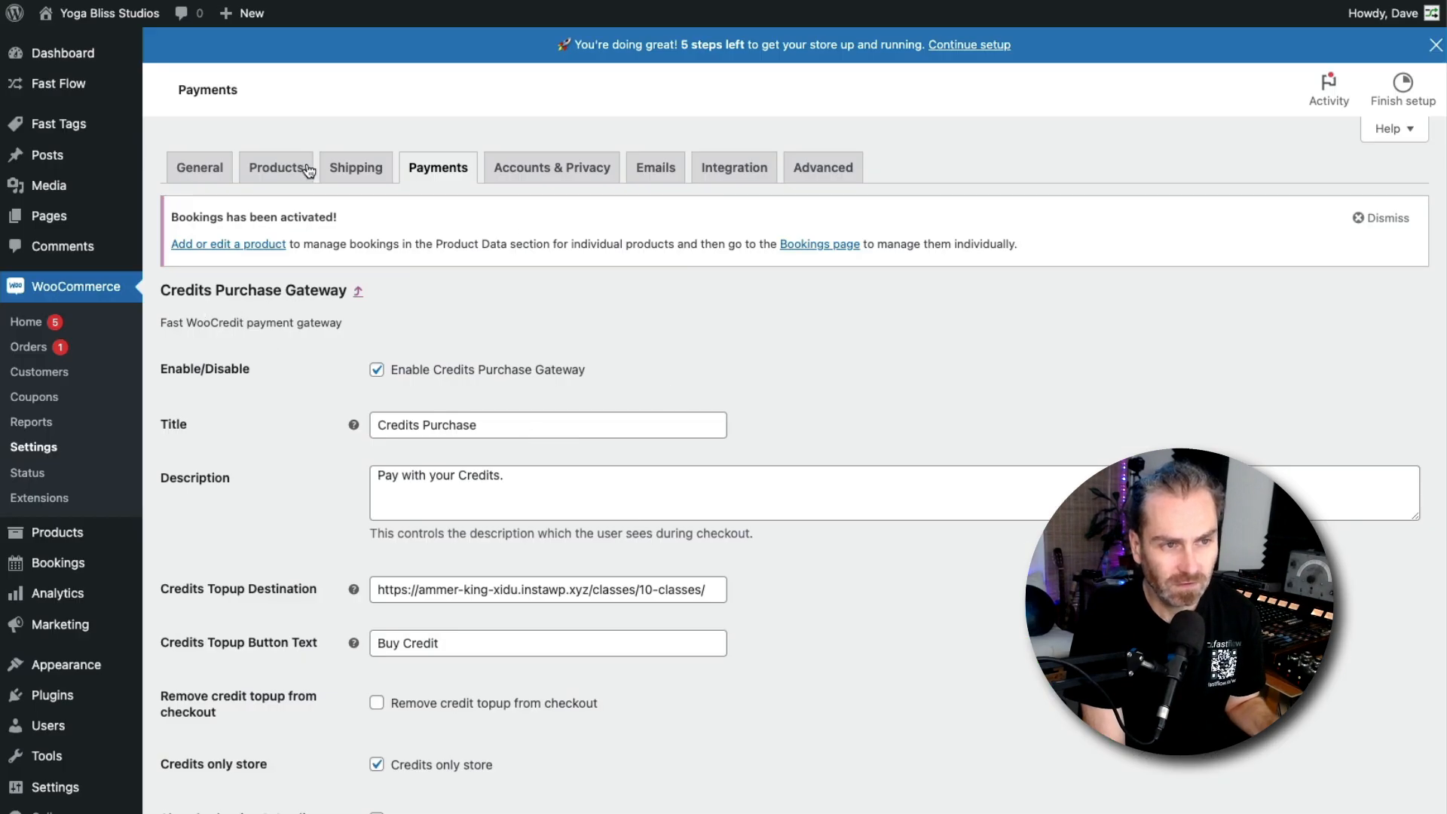
Enable Cart Validation in the General settings to avoid adding products without enough credits, and save the changes
scroll(243, 525, "down", 2)
scroll(243, 523, "up", 2)
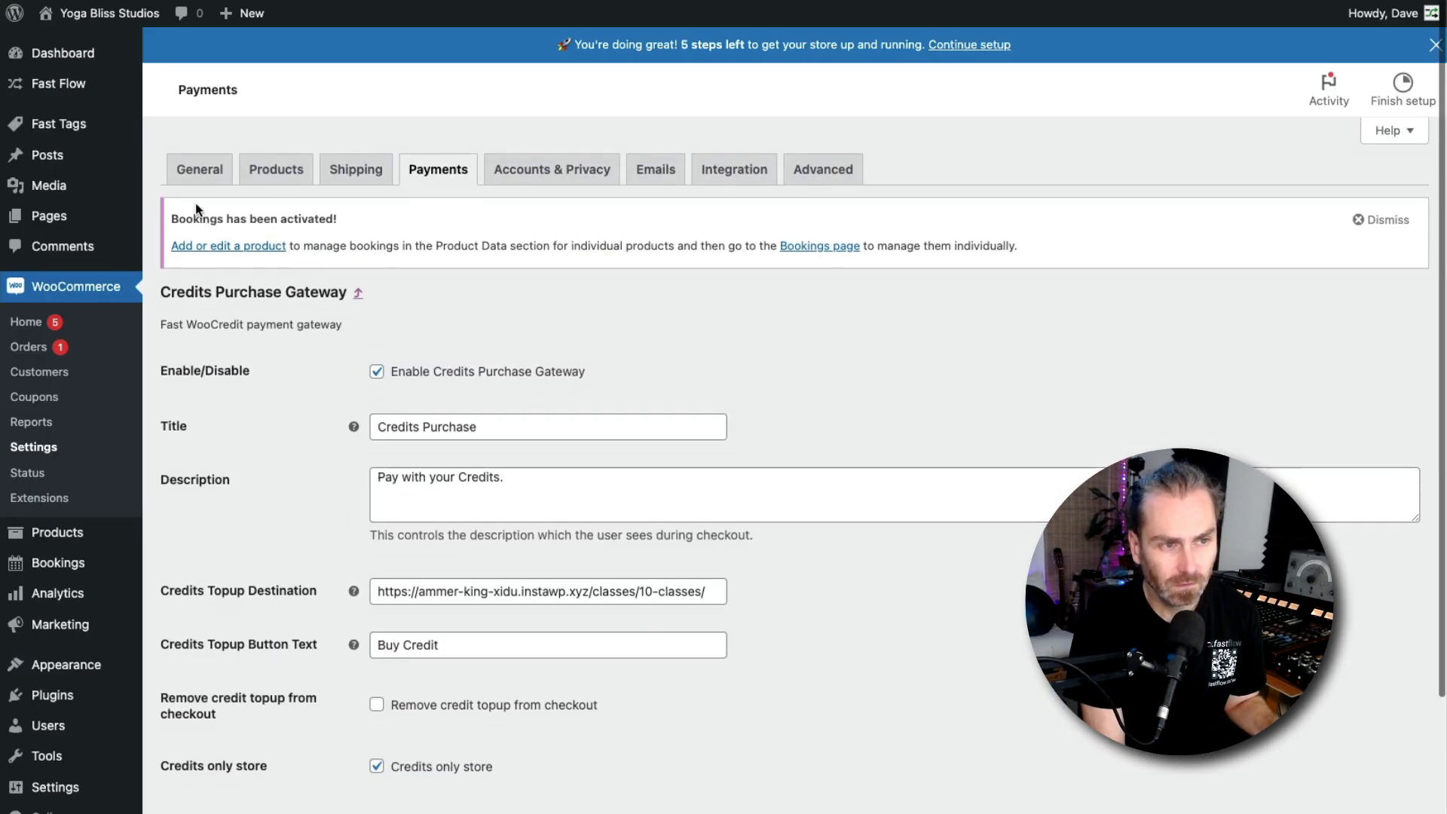
left_click(192, 172)
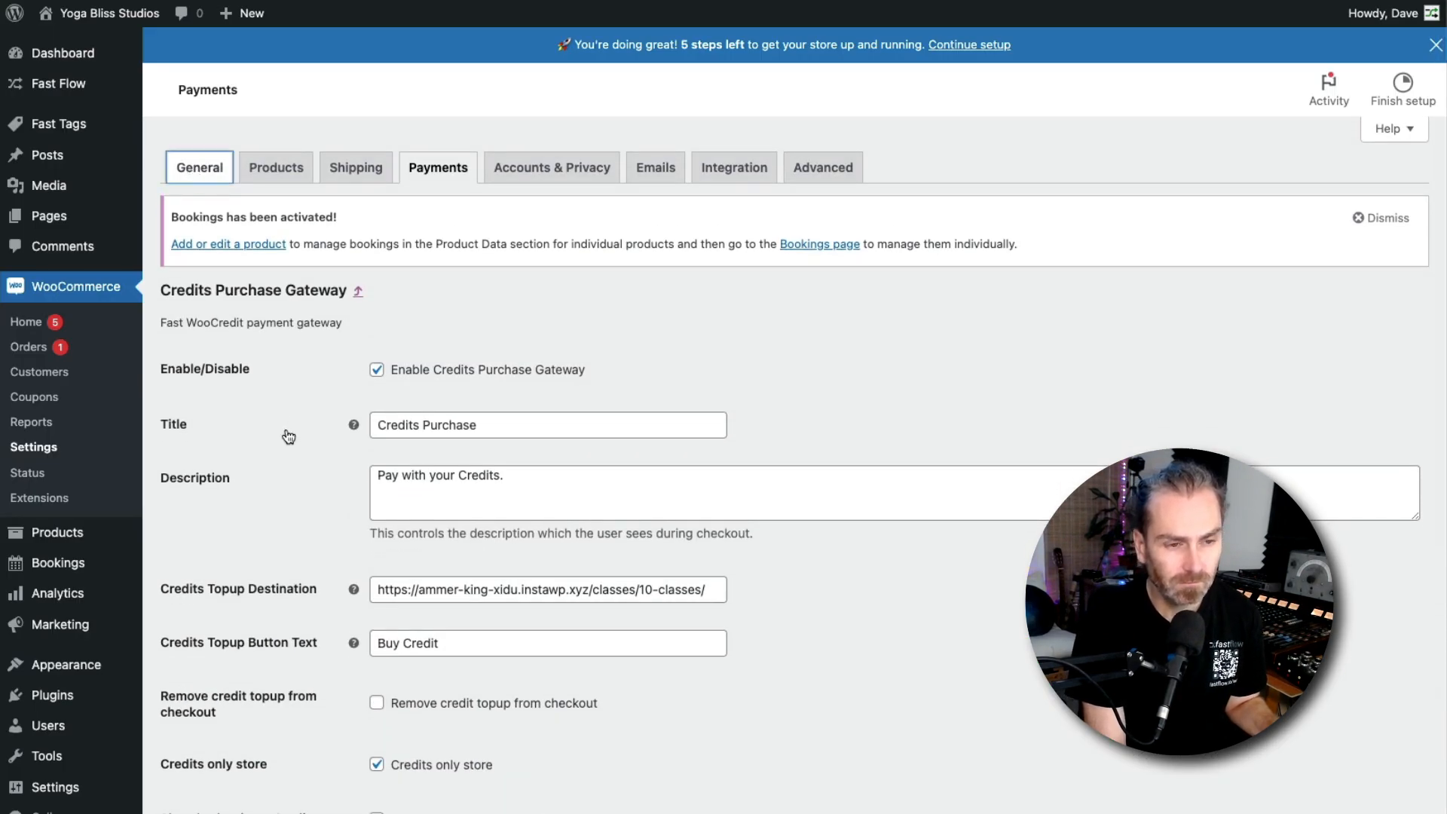
scroll(285, 354, "down", 15)
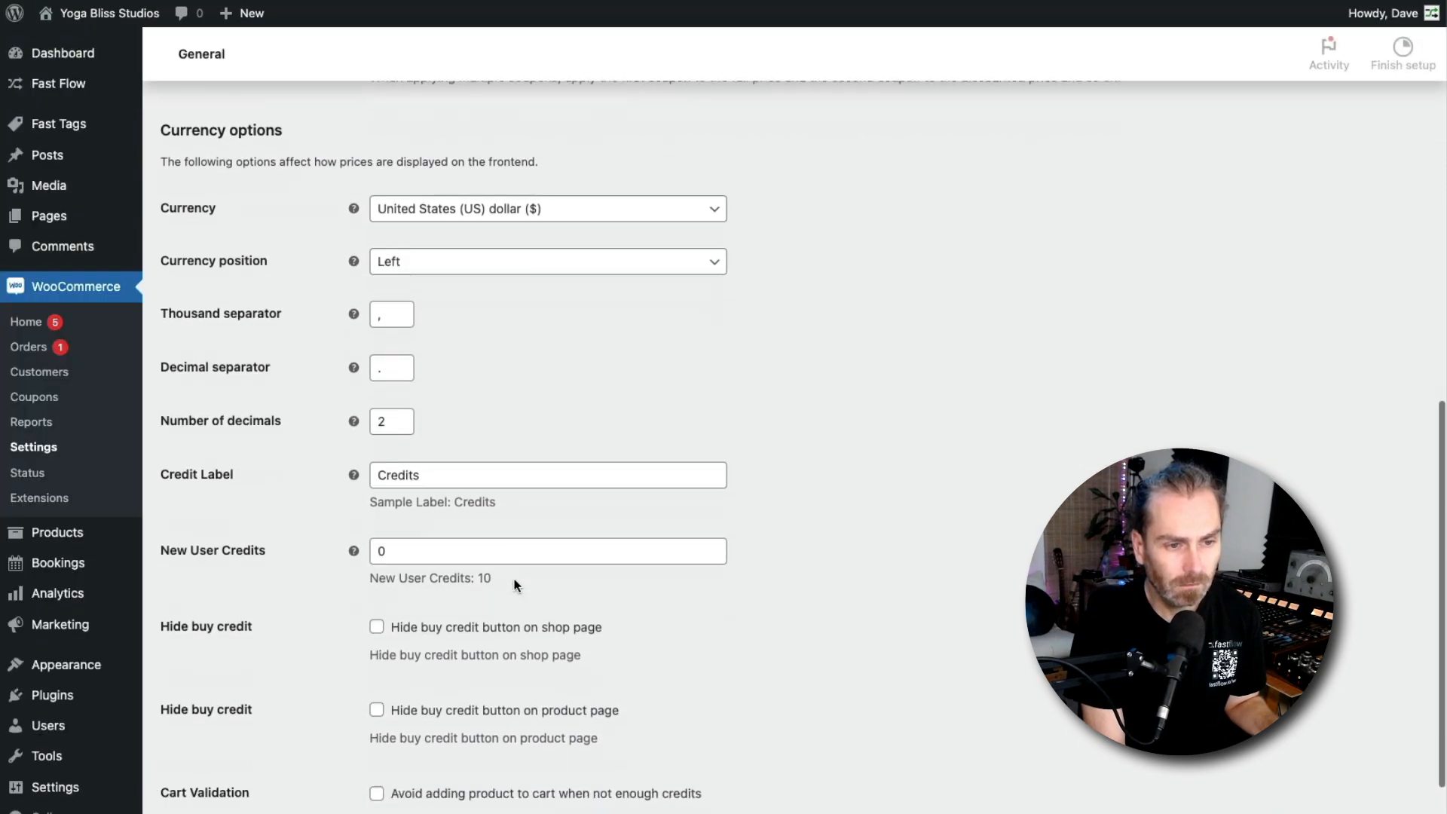
scroll(517, 585, "down", 4)
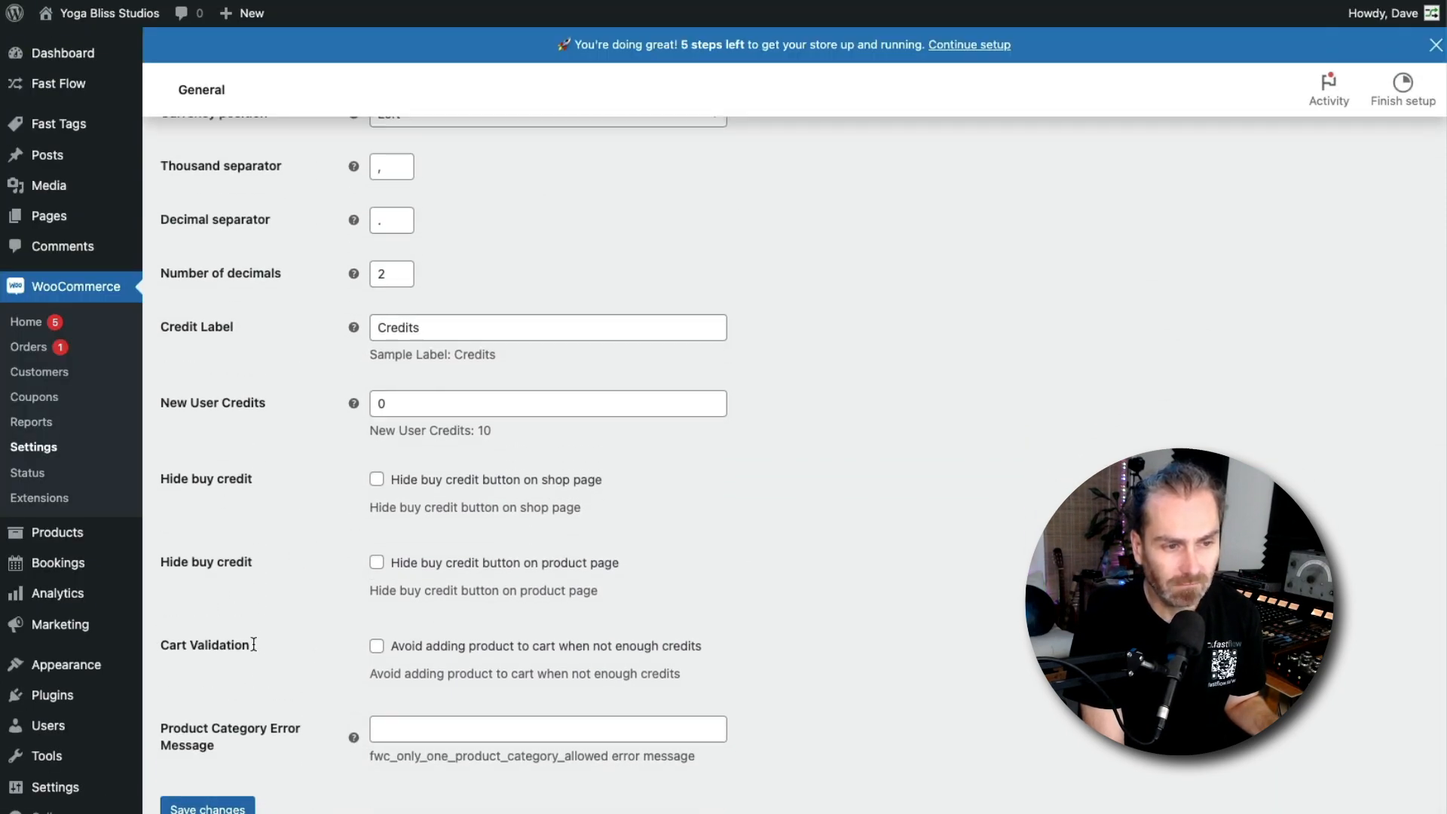
left_click(376, 649)
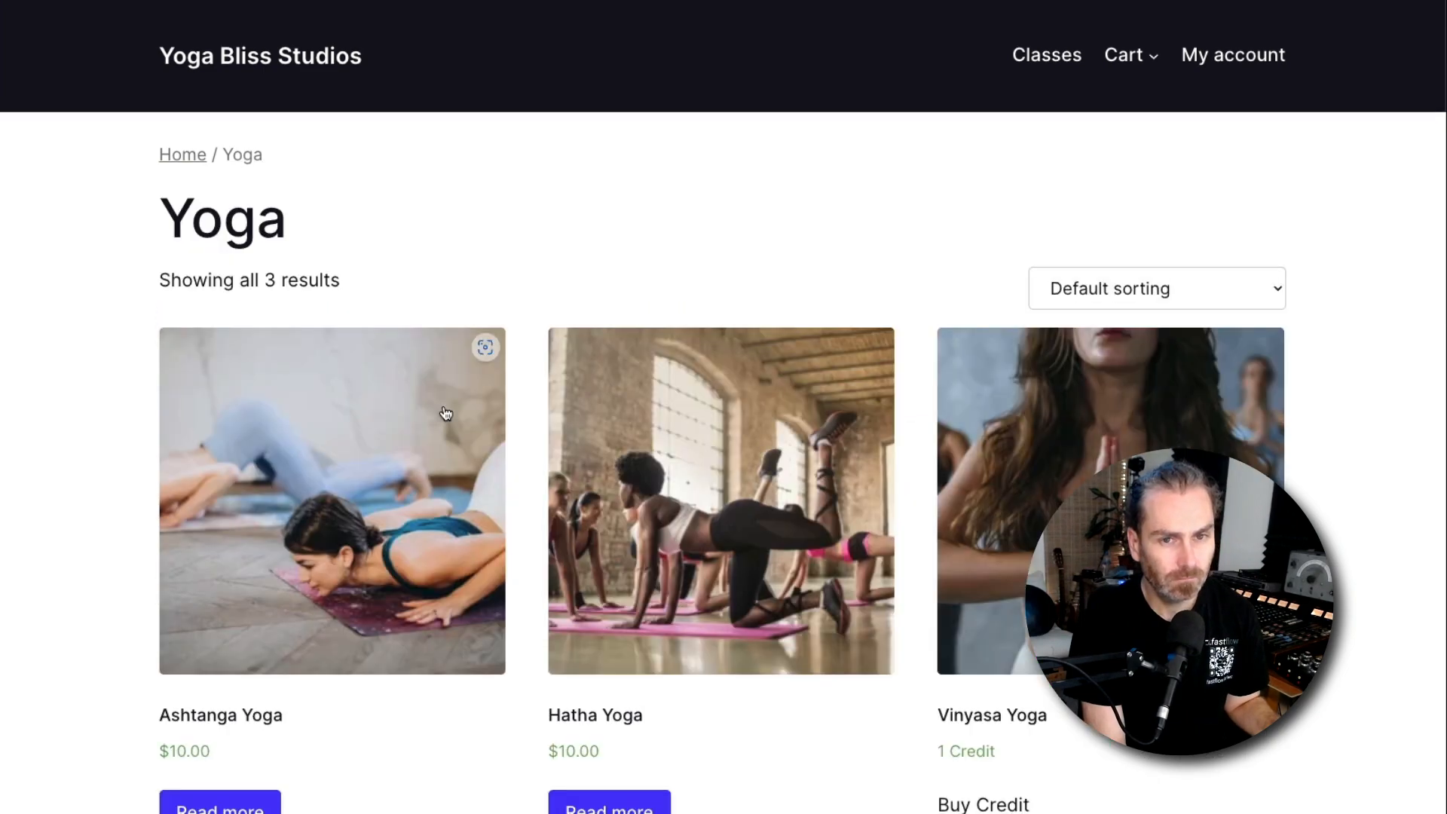
scroll(446, 410, "down", 8)
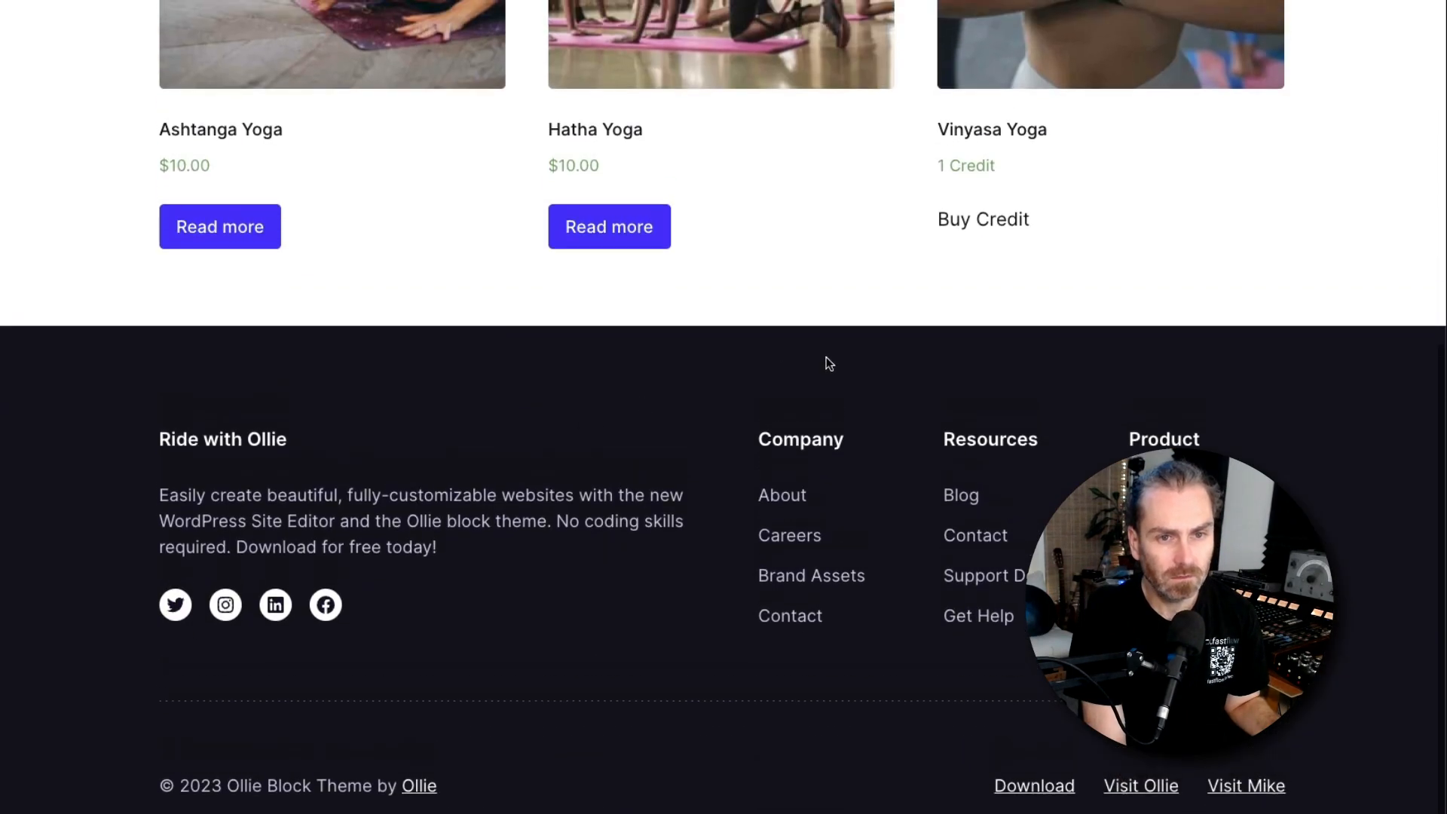
scroll(1046, 239, "up", 5)
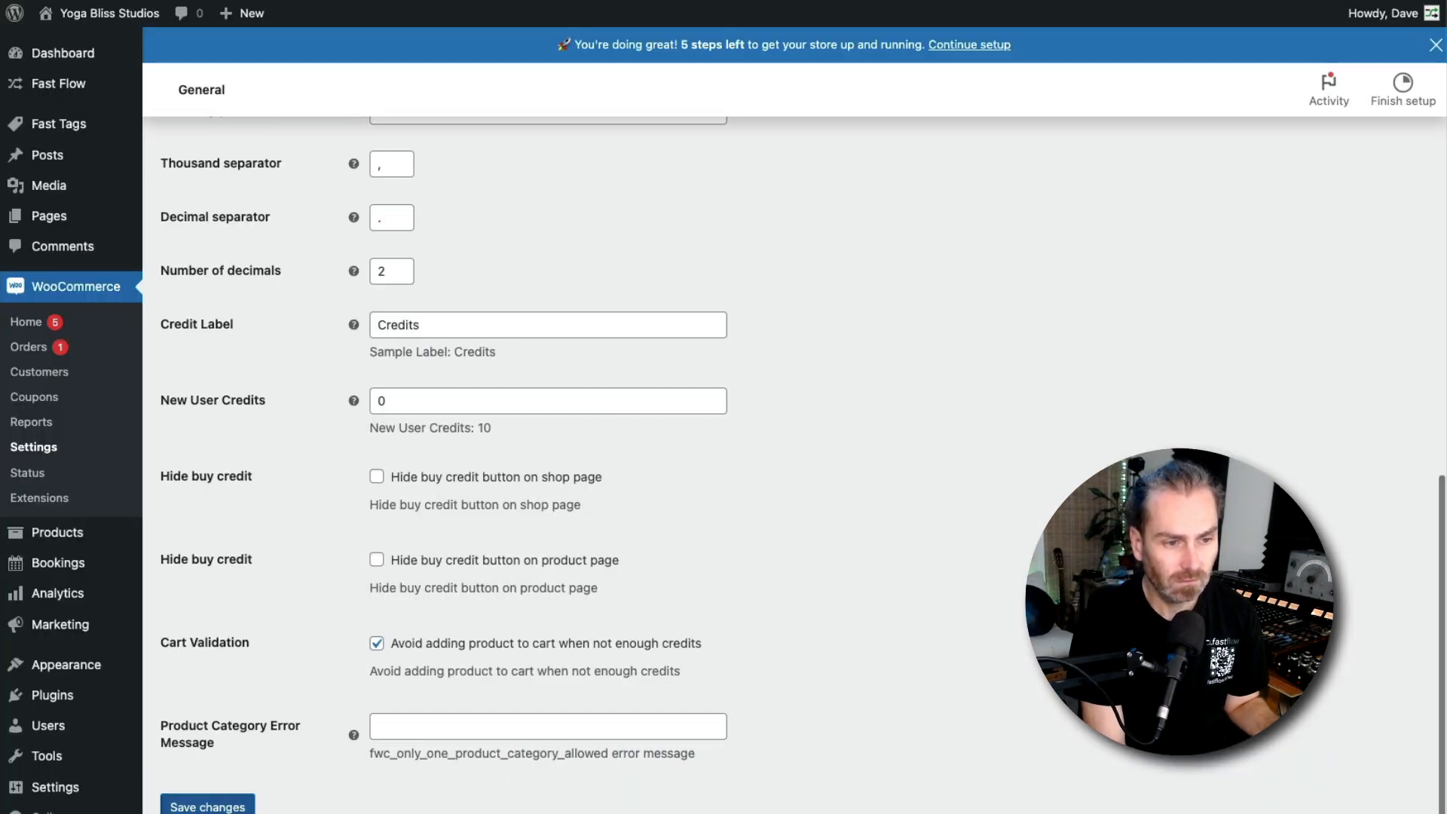
left_click(207, 806)
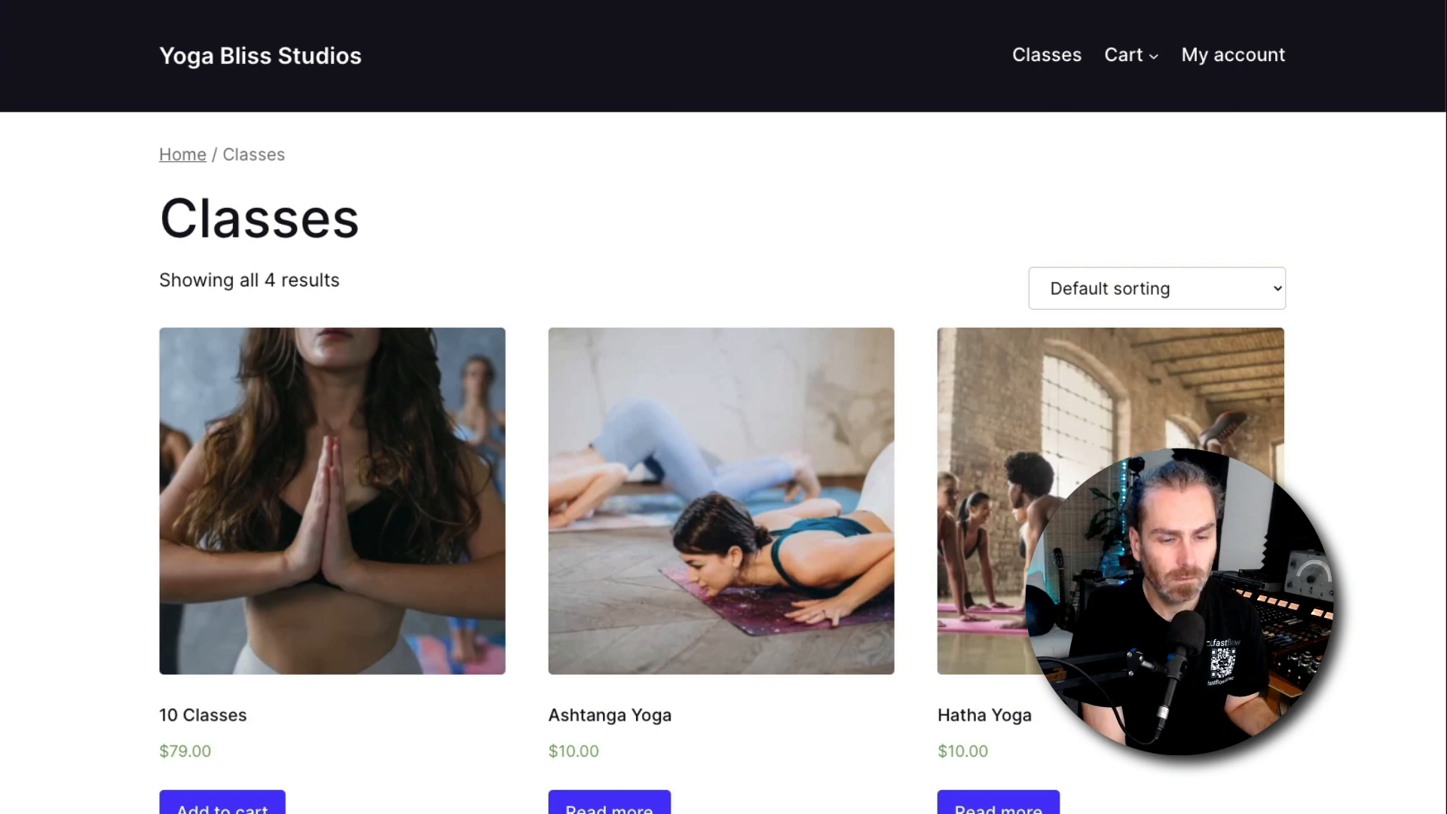
Try to book the Vinyasa Yoga class on May 31 again from the Classes page
scroll(811, 581, "down", 5)
scroll(464, 701, "down", 5)
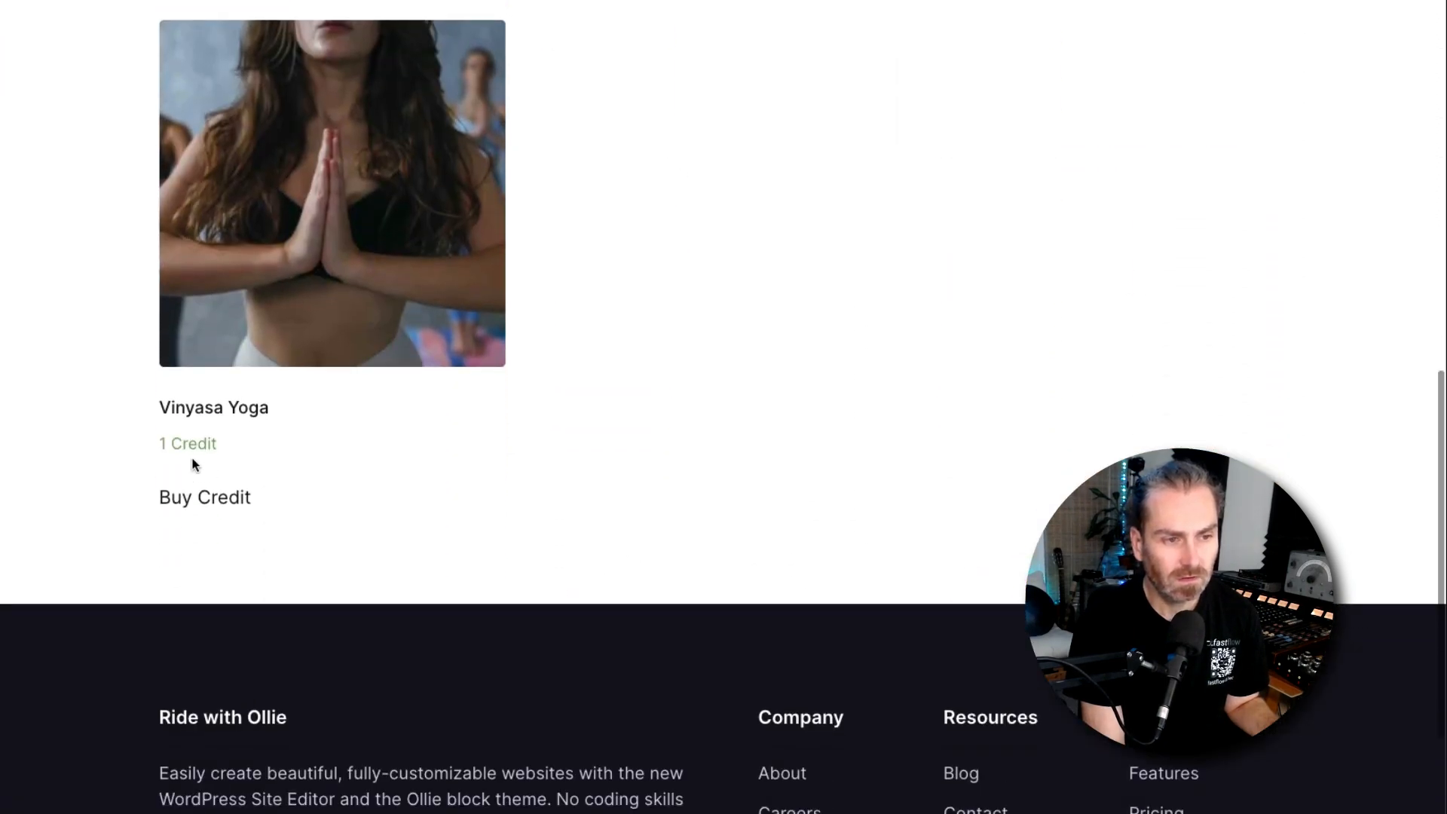
left_click(469, 361)
scroll(897, 407, "down", 7)
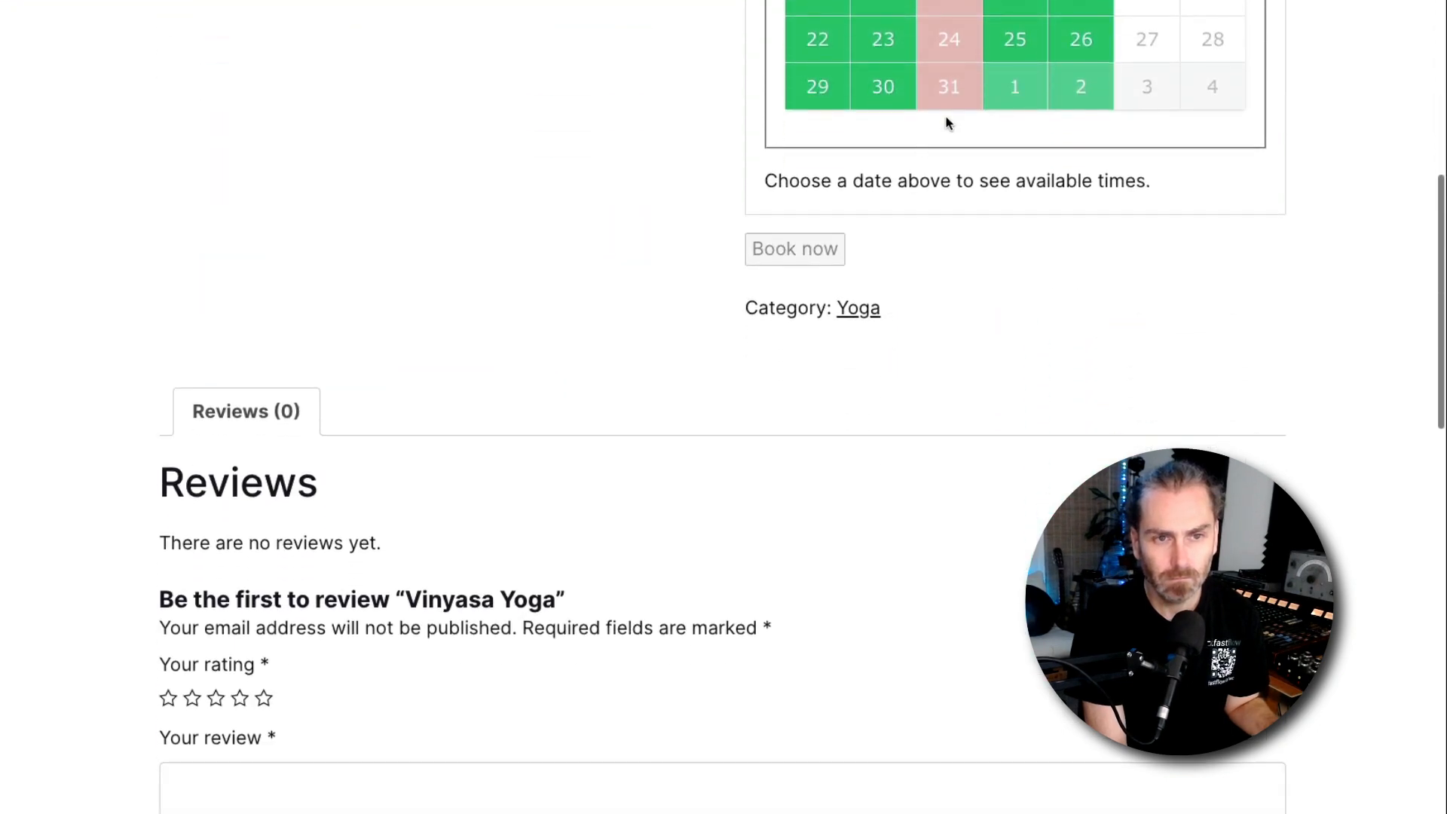
left_click(998, 101)
left_click(851, 205)
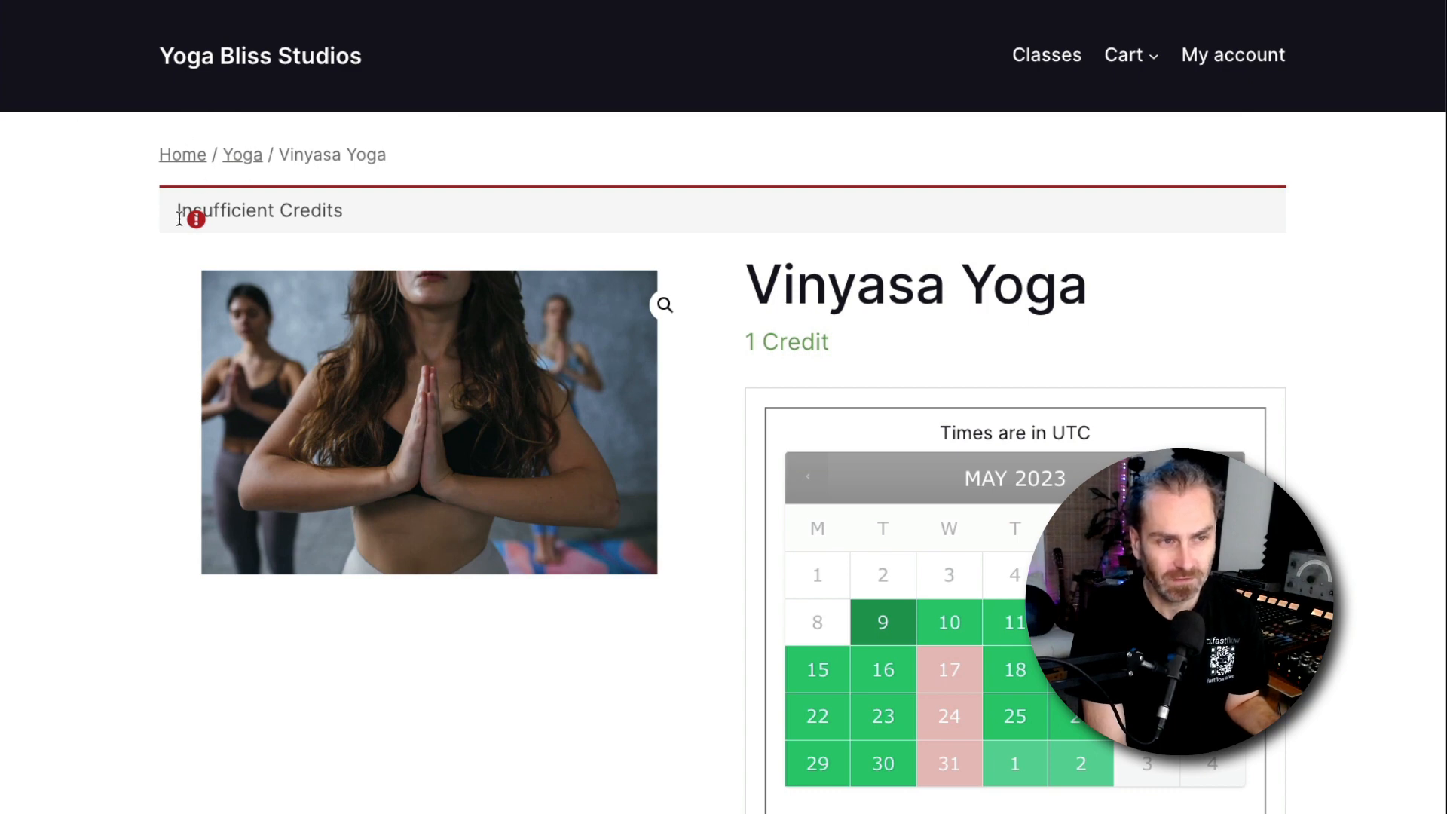
Select the Insufficient Credits notice text on the product page
left_click_drag(383, 217, 187, 206)
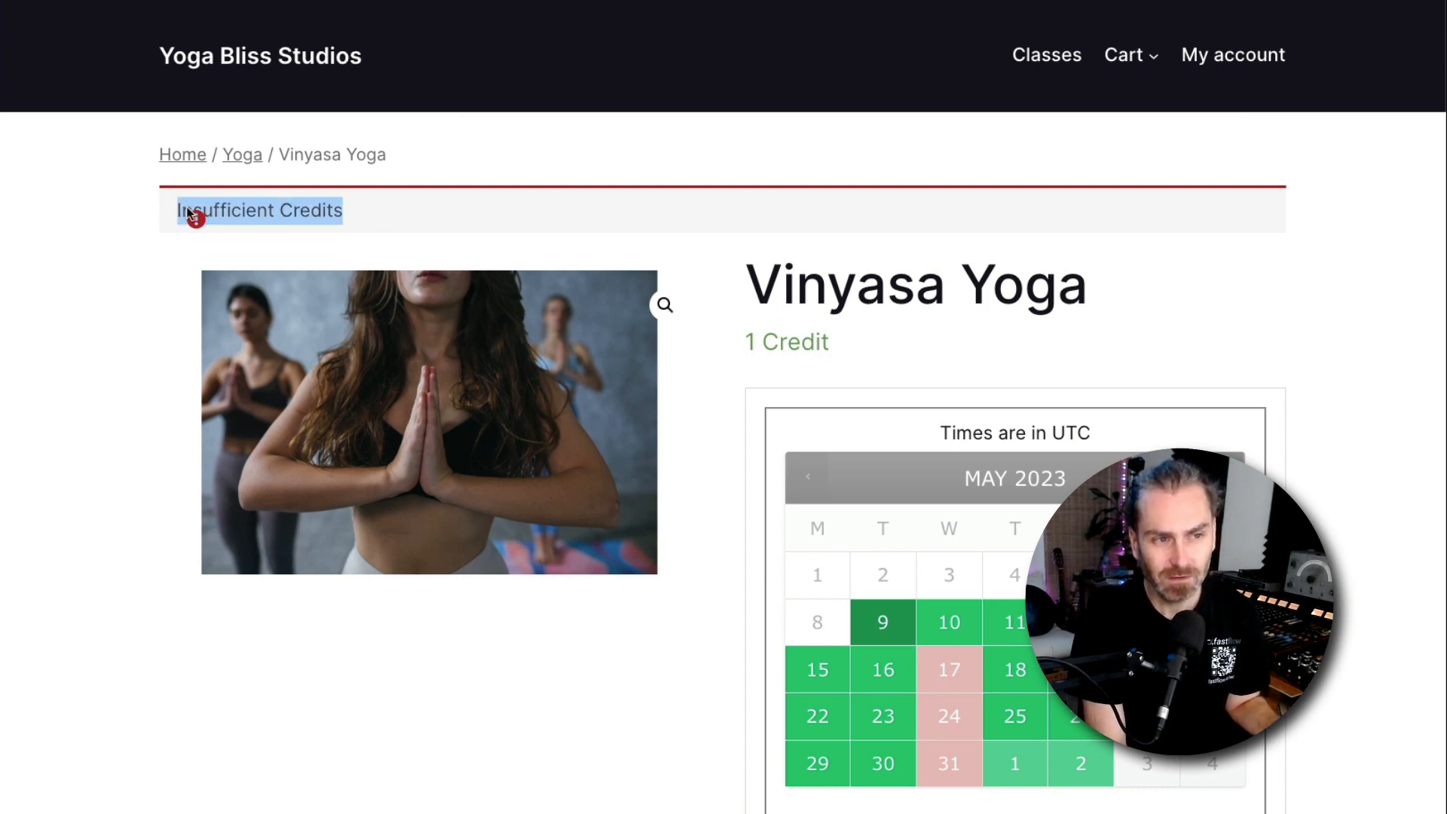
left_click(340, 210)
left_click_drag(398, 210, 219, 195)
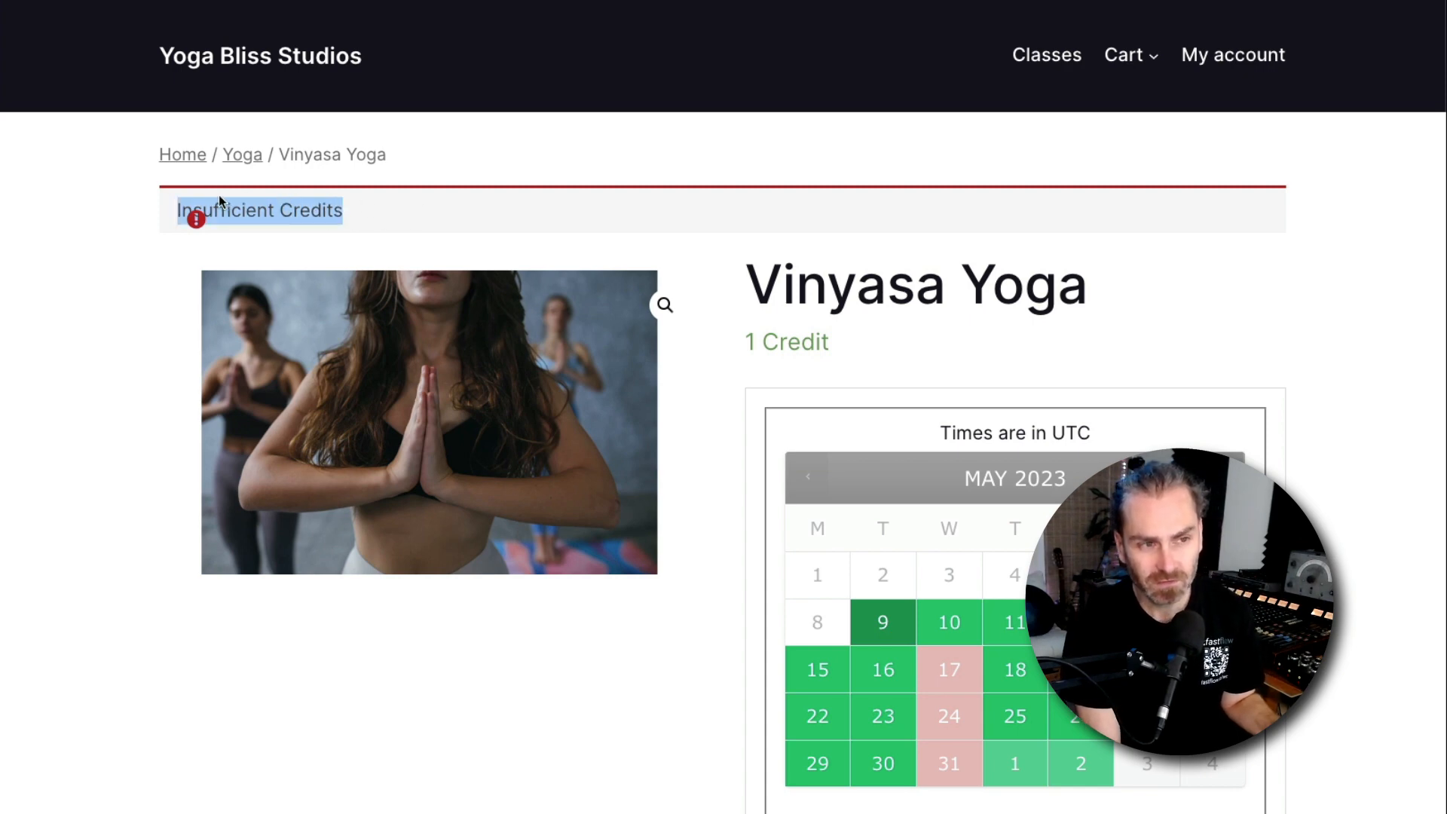
left_click(381, 216)
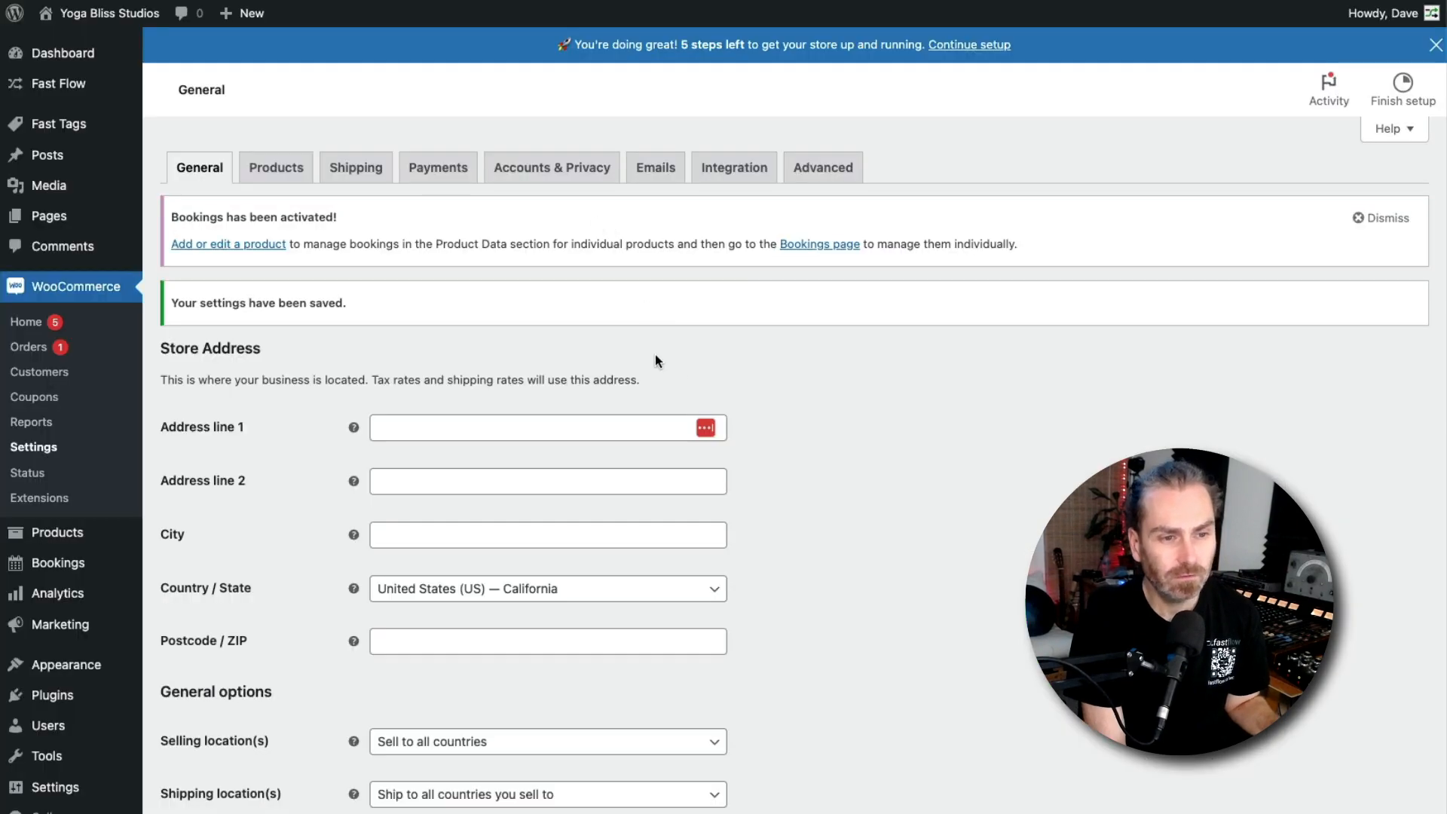
Review the credit options in the General settings
scroll(654, 360, "down", 10)
scroll(294, 334, "up", 8)
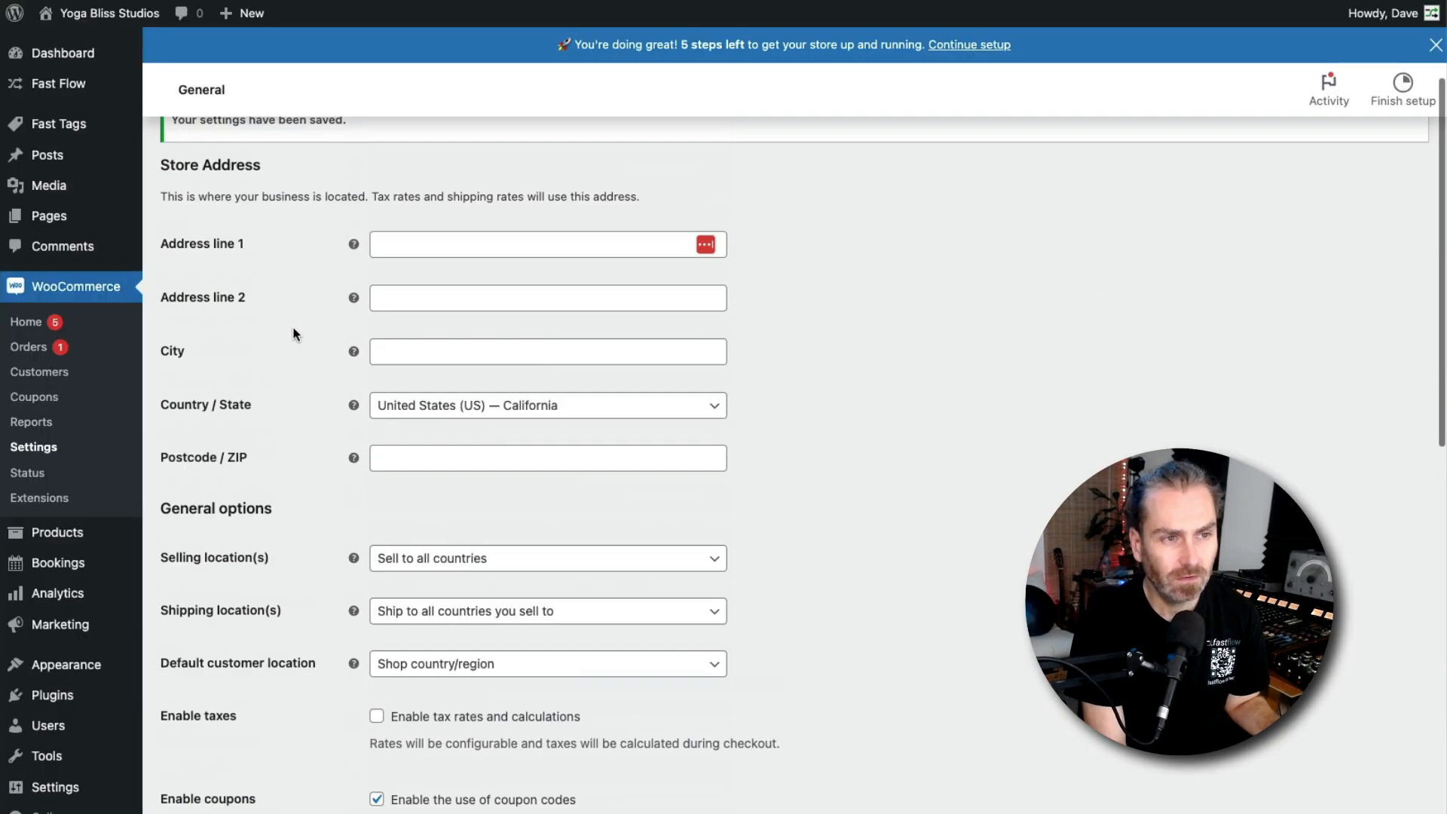
scroll(294, 334, "up", 3)
scroll(339, 407, "down", 12)
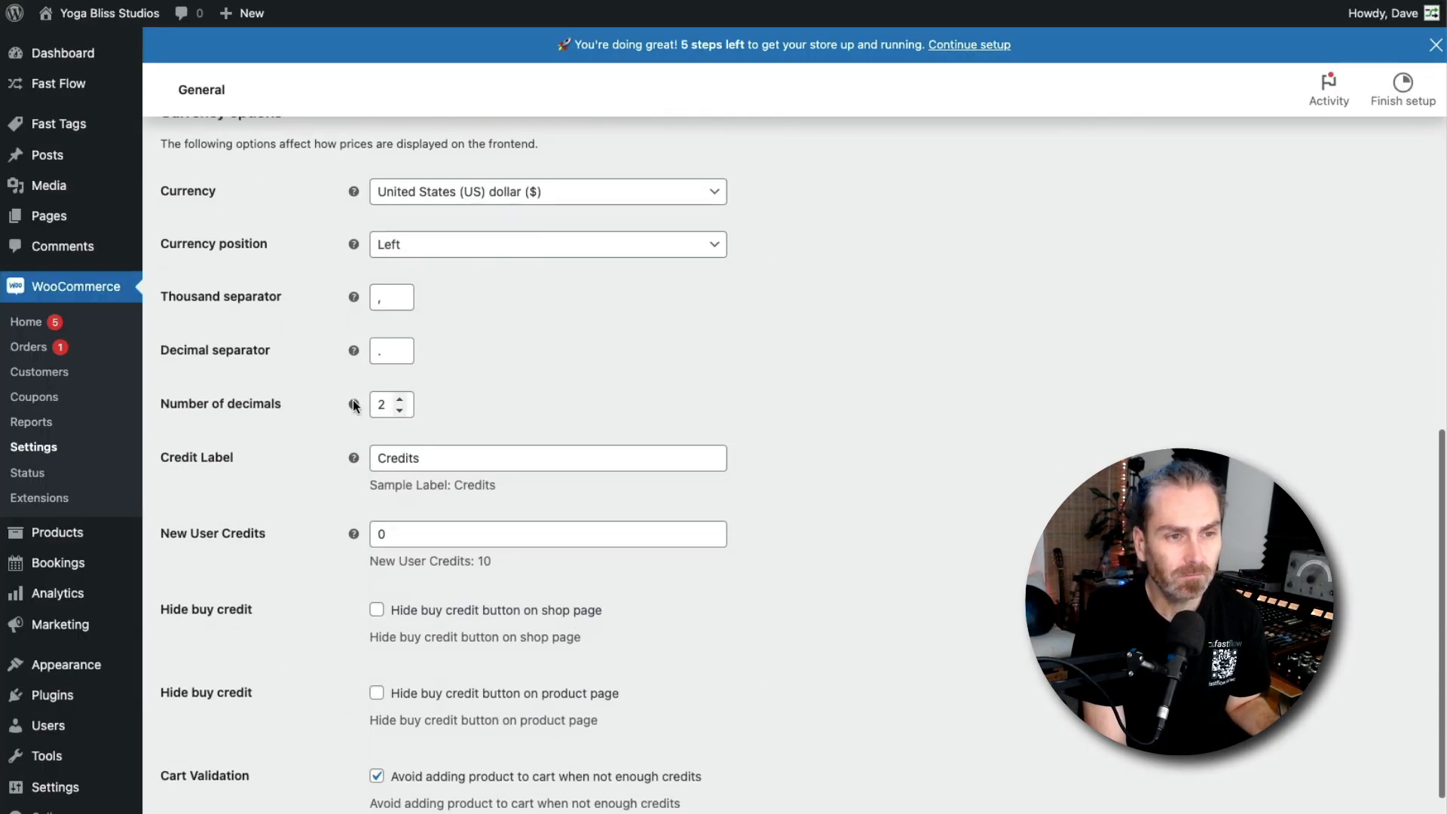
scroll(355, 400, "down", 3)
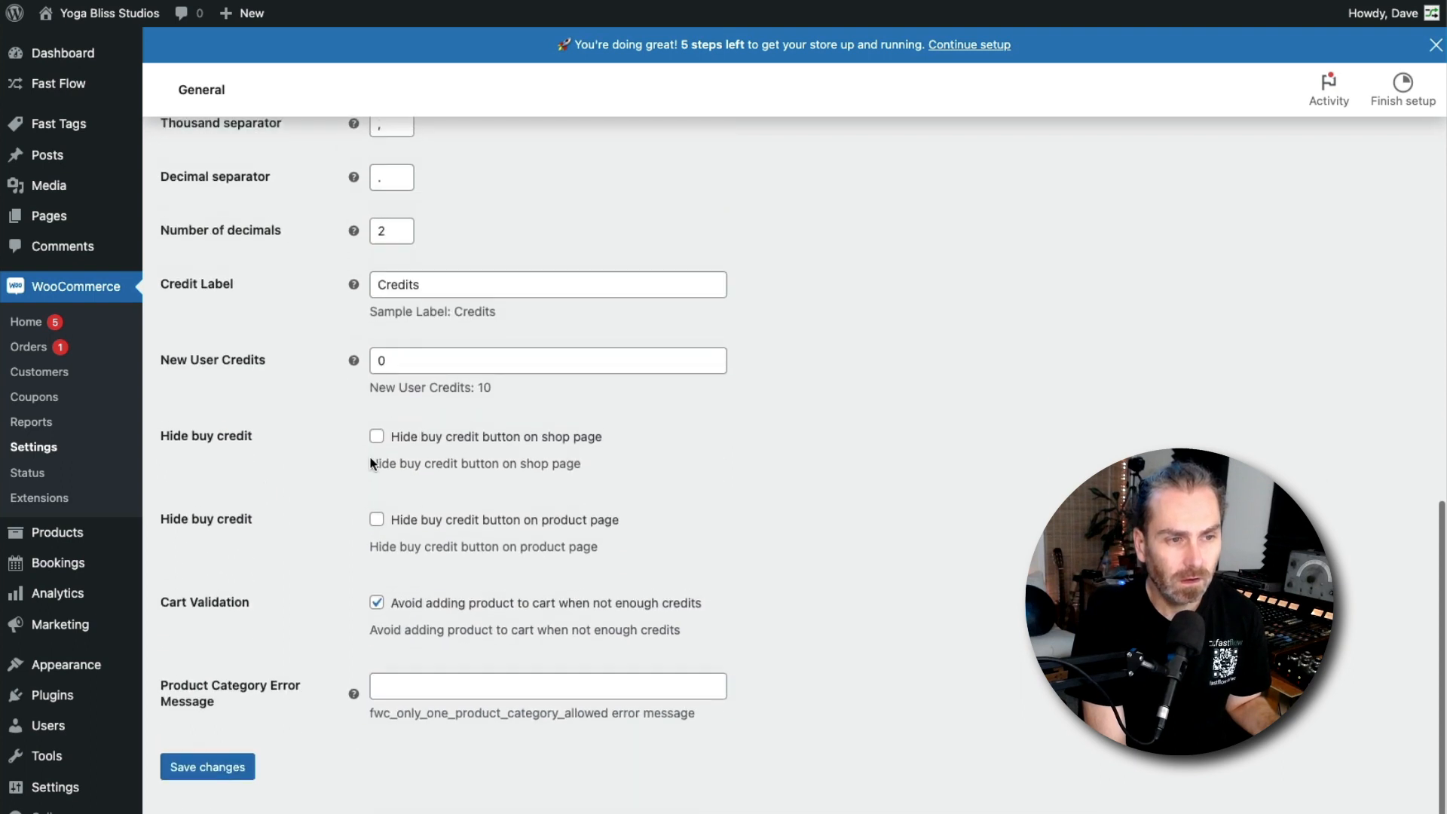
Enable hiding the buy credit button on the shop page and save the settings
left_click(403, 367)
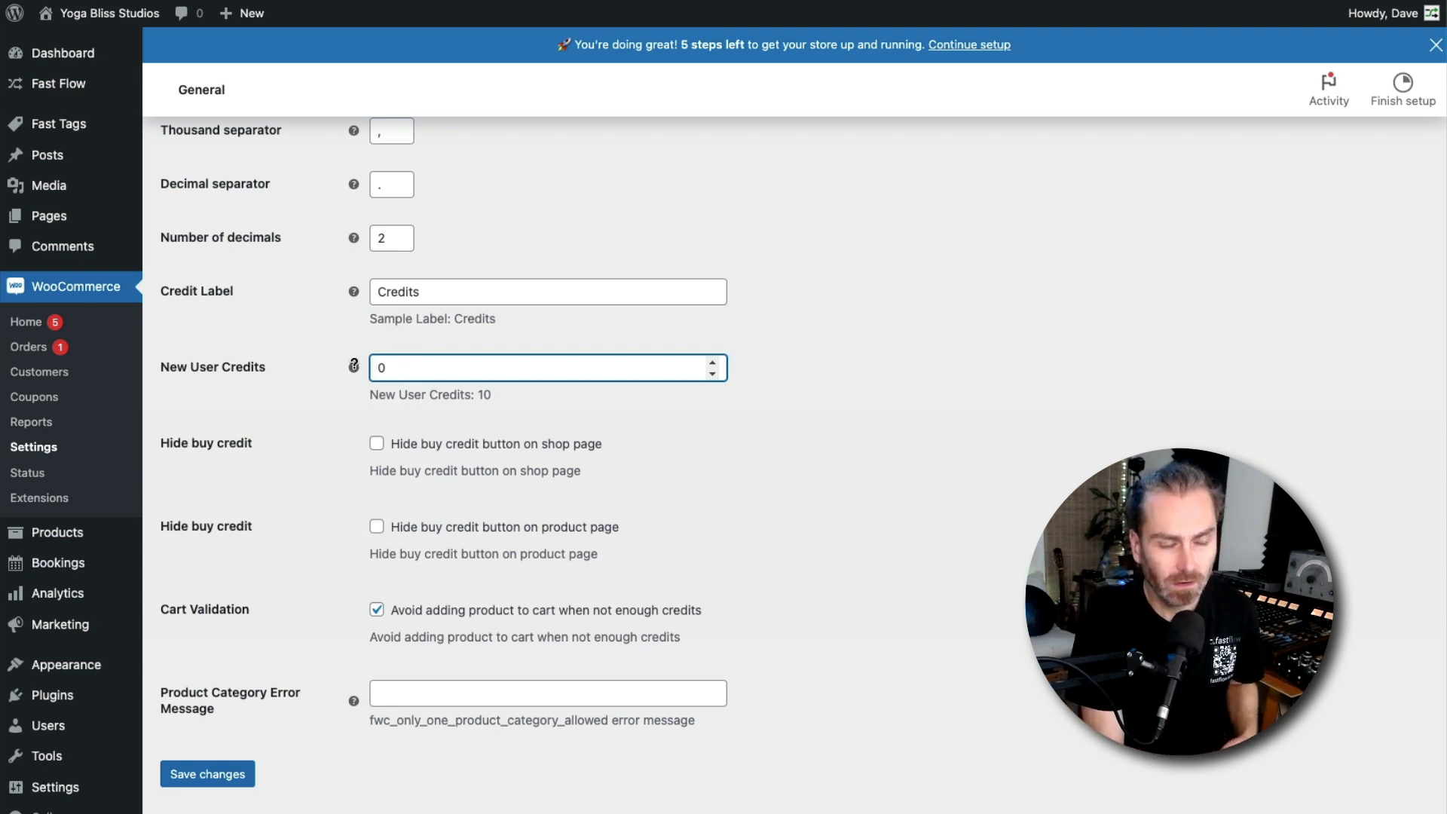
double_click(398, 289)
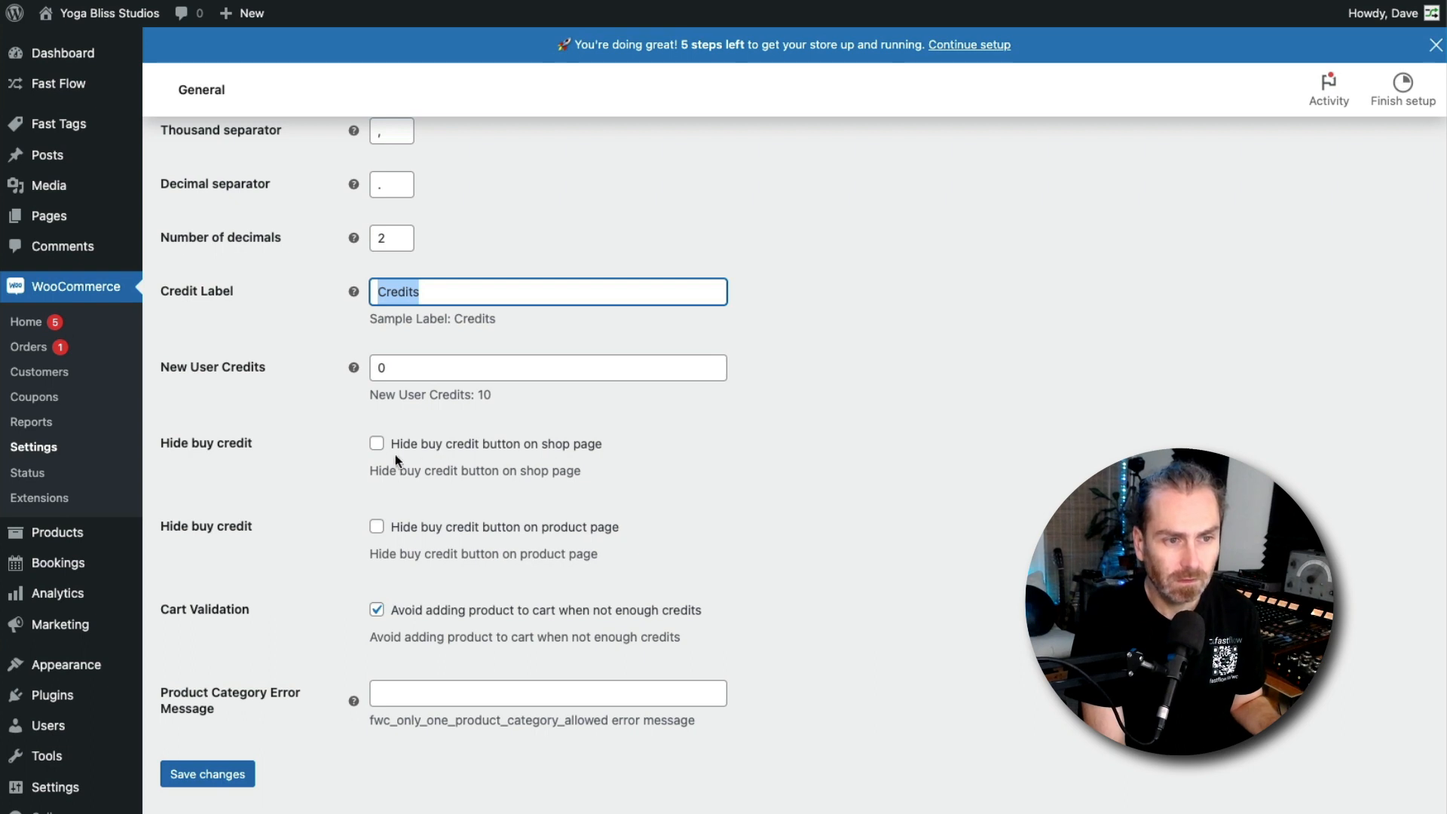
left_click(377, 445)
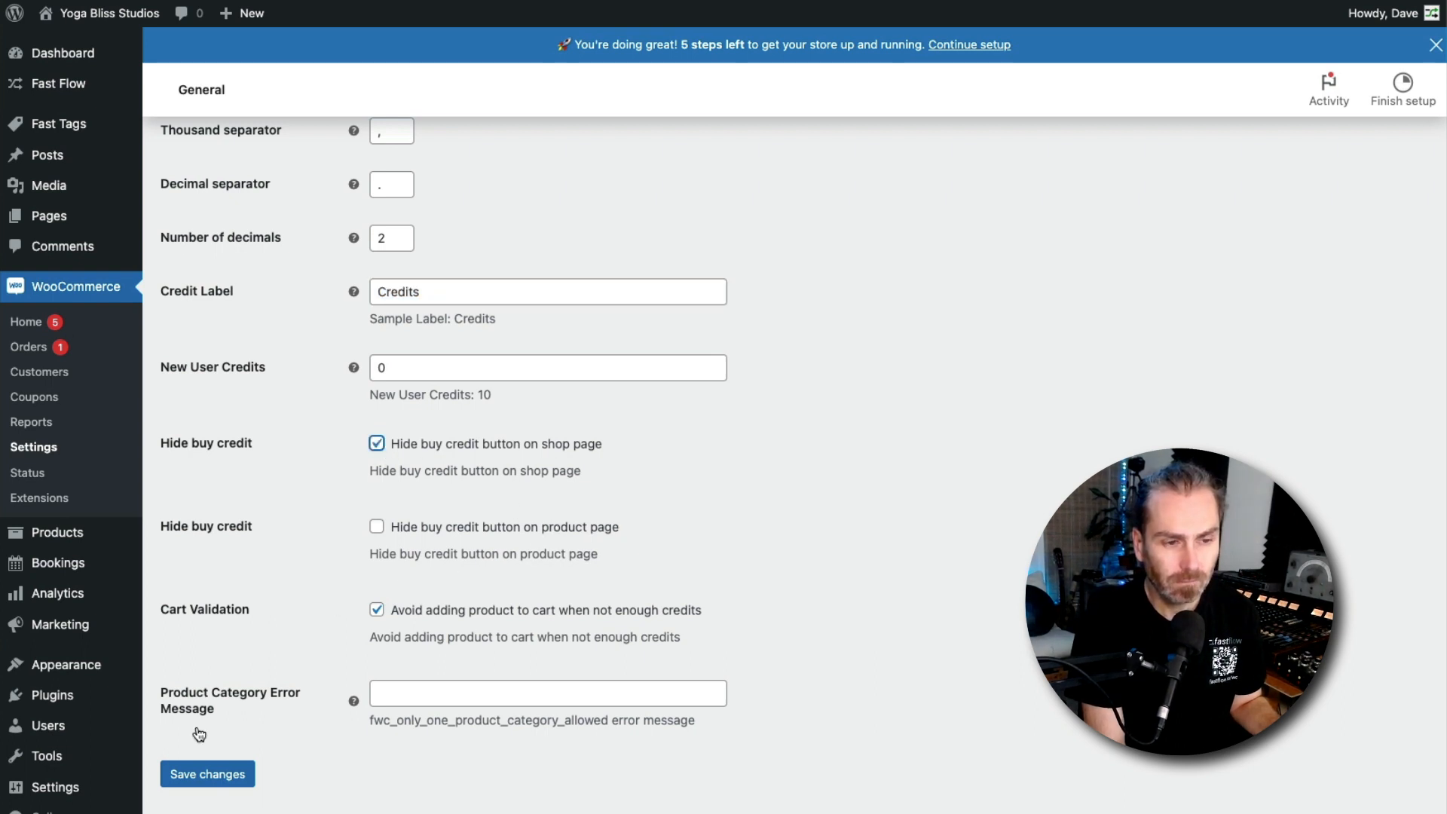
left_click(202, 774)
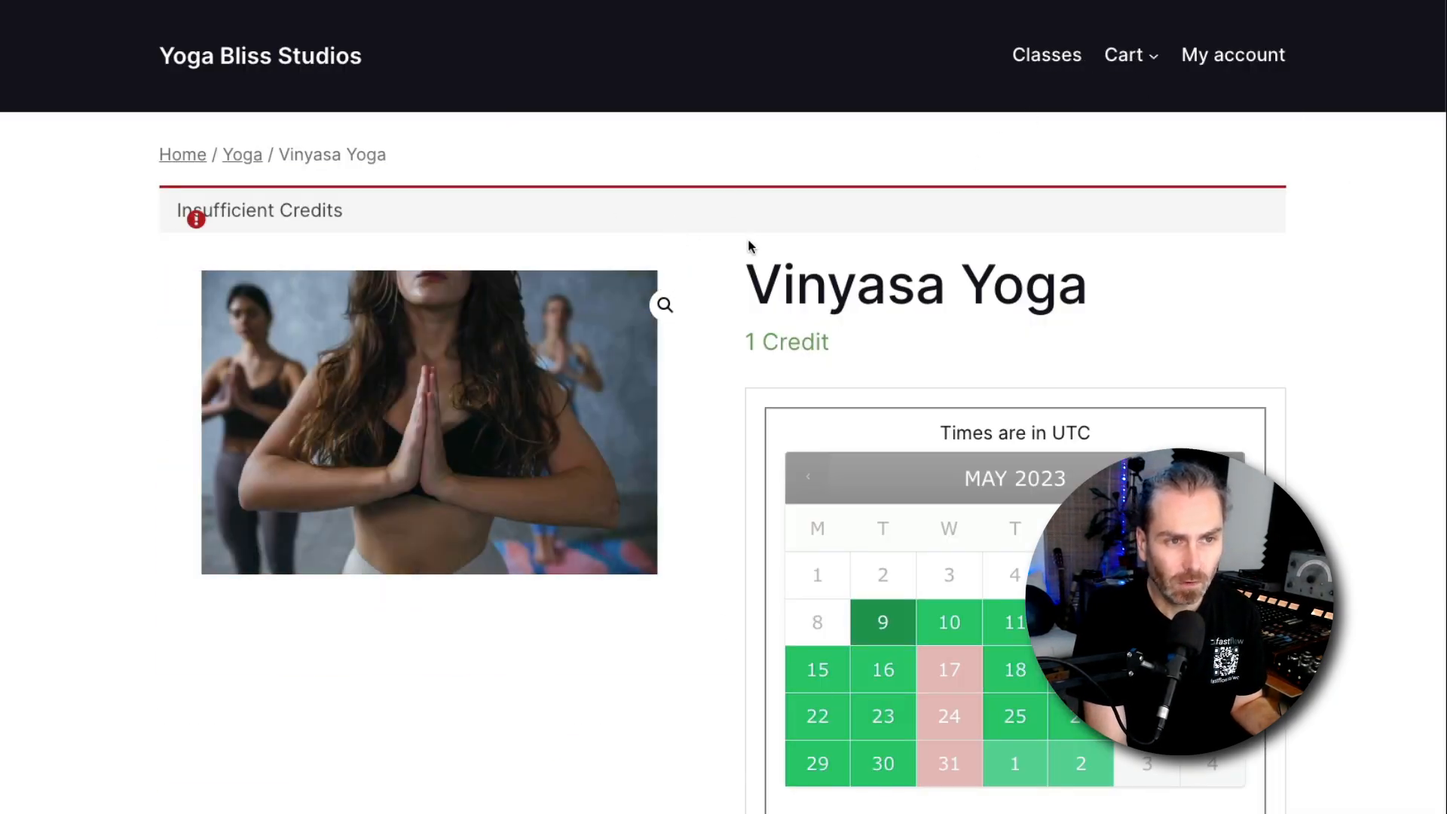
Browse the Classes page and the Vinyasa Yoga product page in the storefront
key("alt+Left")
scroll(205, 562, "down", 3)
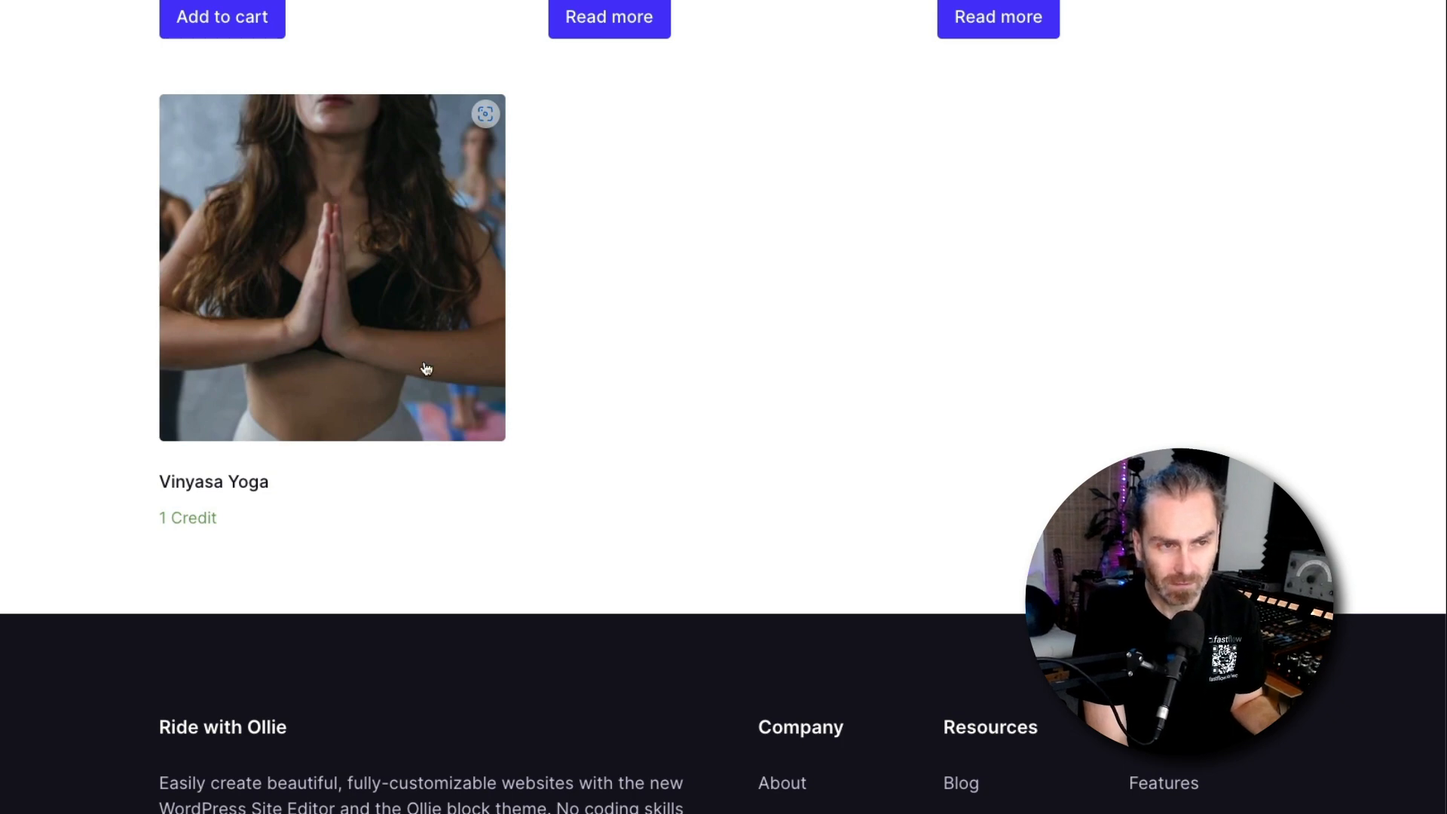
scroll(384, 403, "up", 3)
scroll(384, 403, "down", 1)
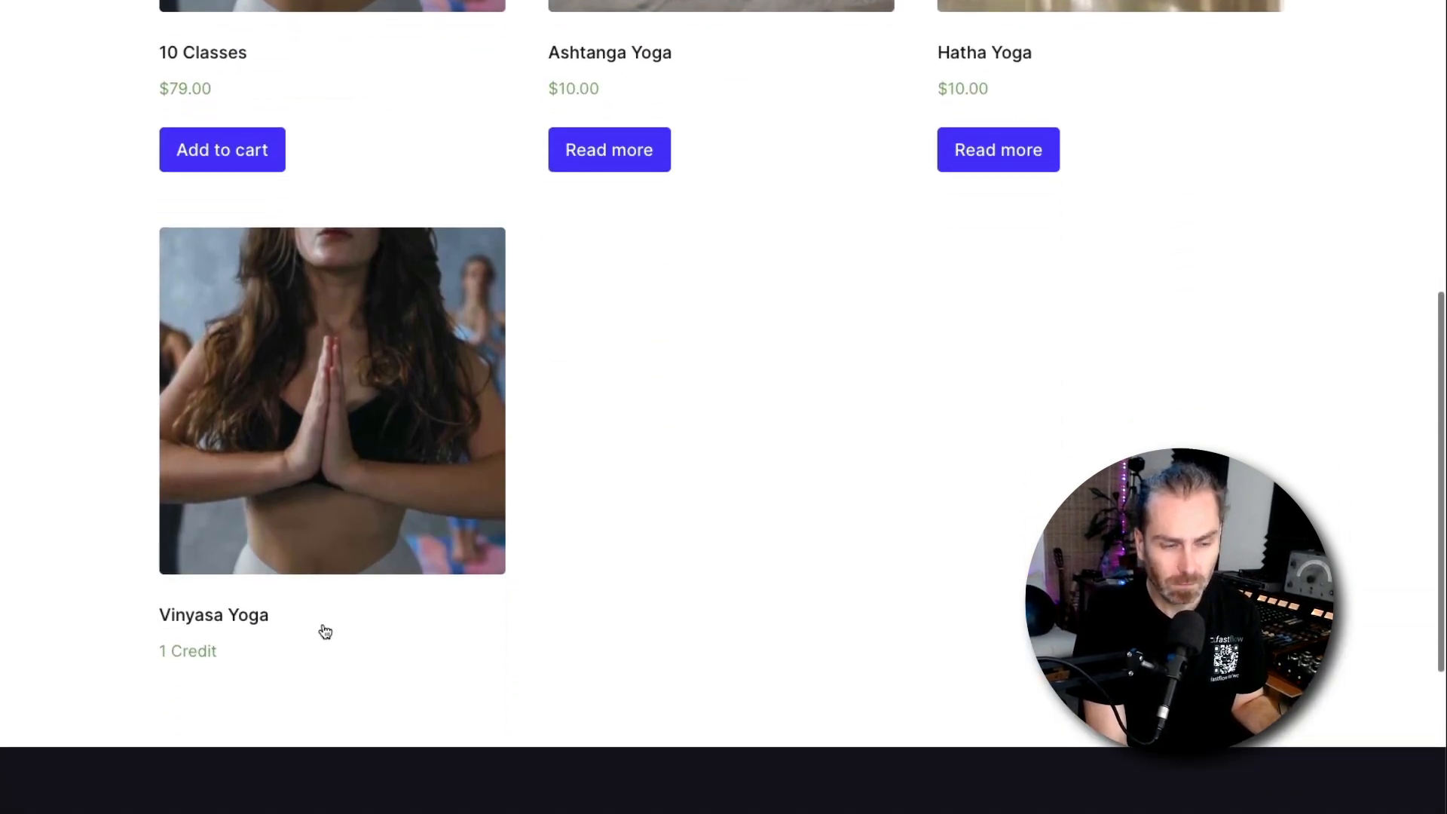
left_click(302, 591)
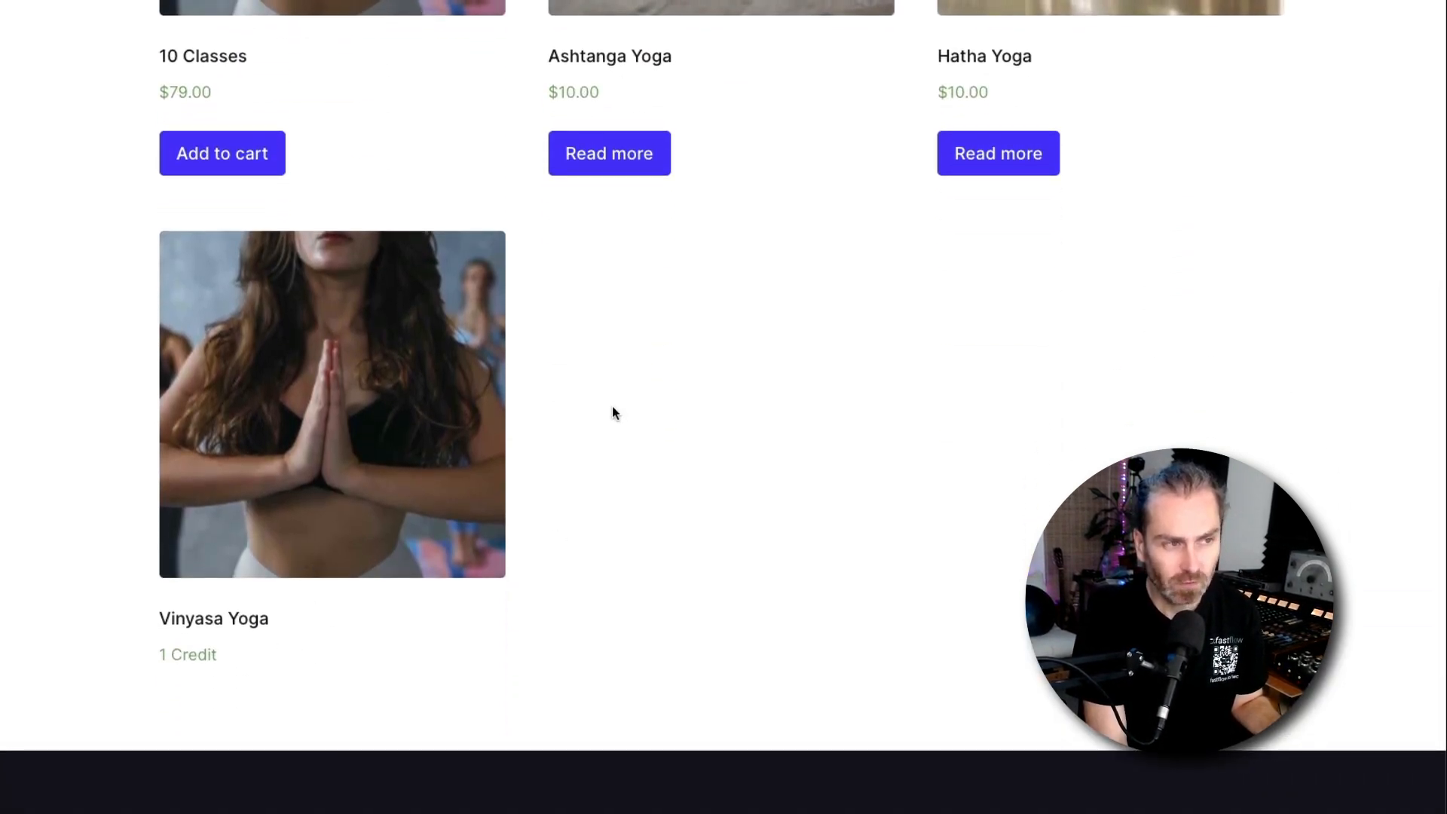
scroll(678, 494, "down", 5)
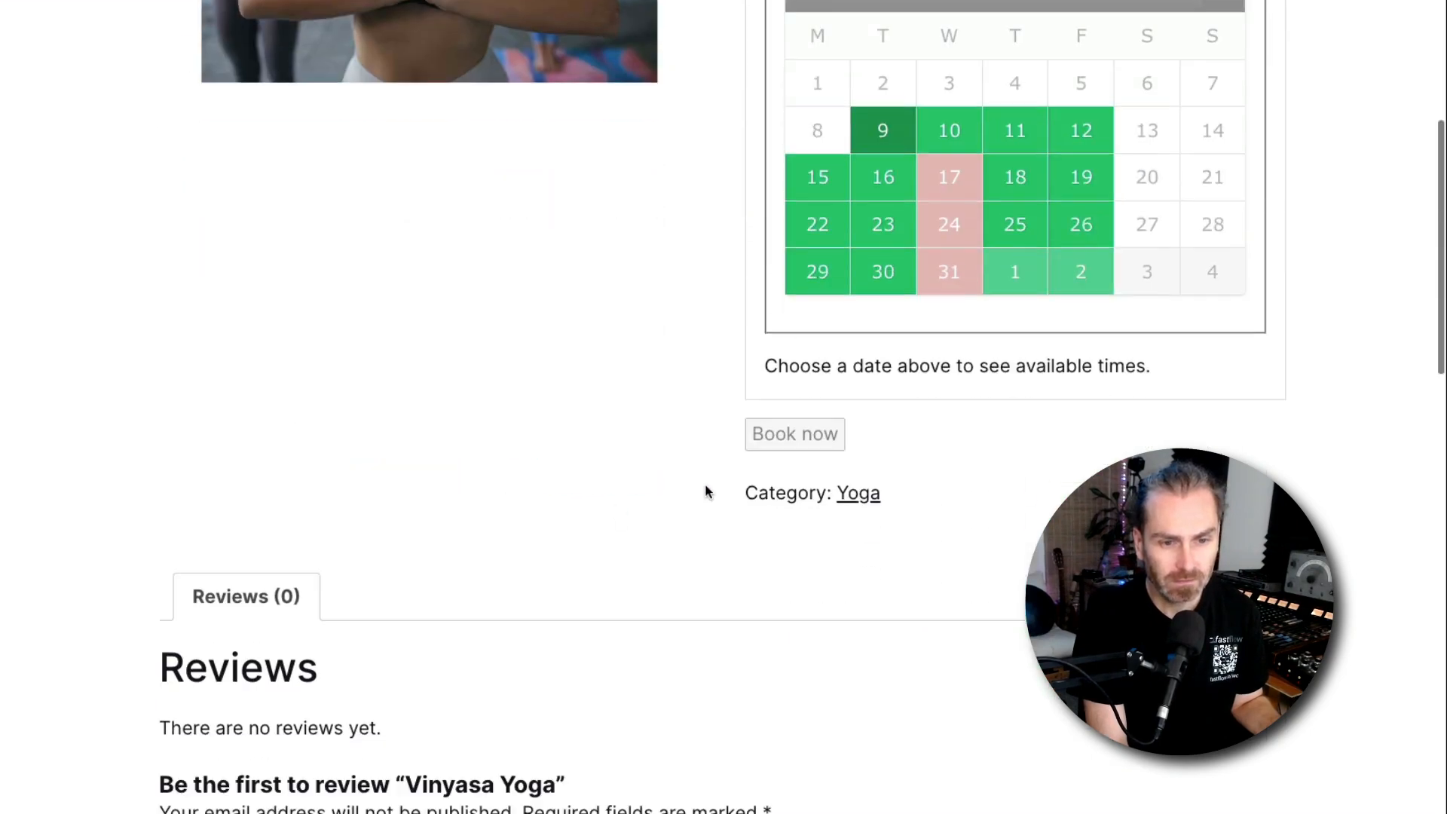
Review the General settings down to the Product Category Error Message field
scroll(656, 366, "up", 1)
scroll(654, 366, "up", 5)
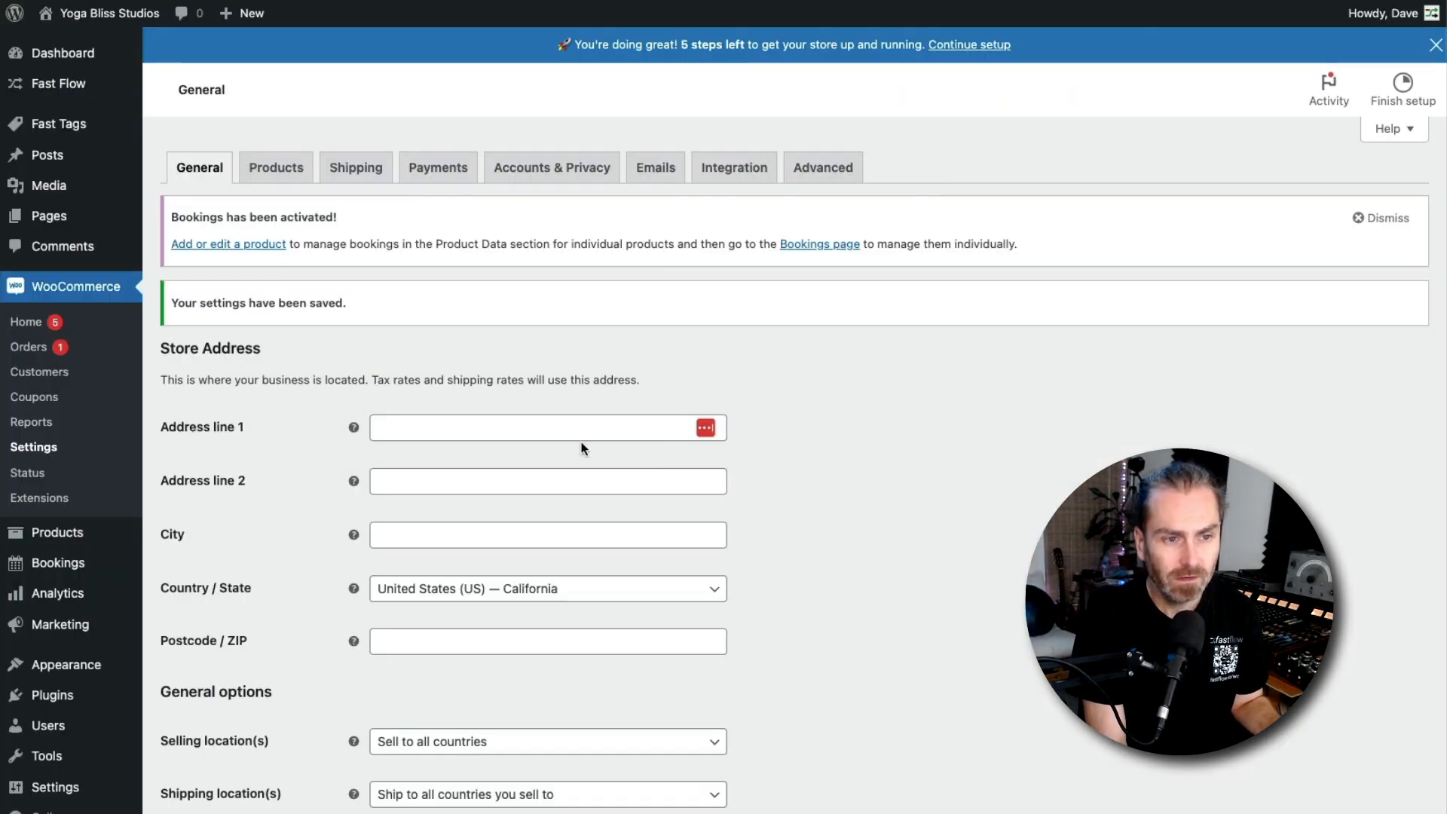
scroll(735, 558, "down", 10)
scroll(731, 553, "down", 5)
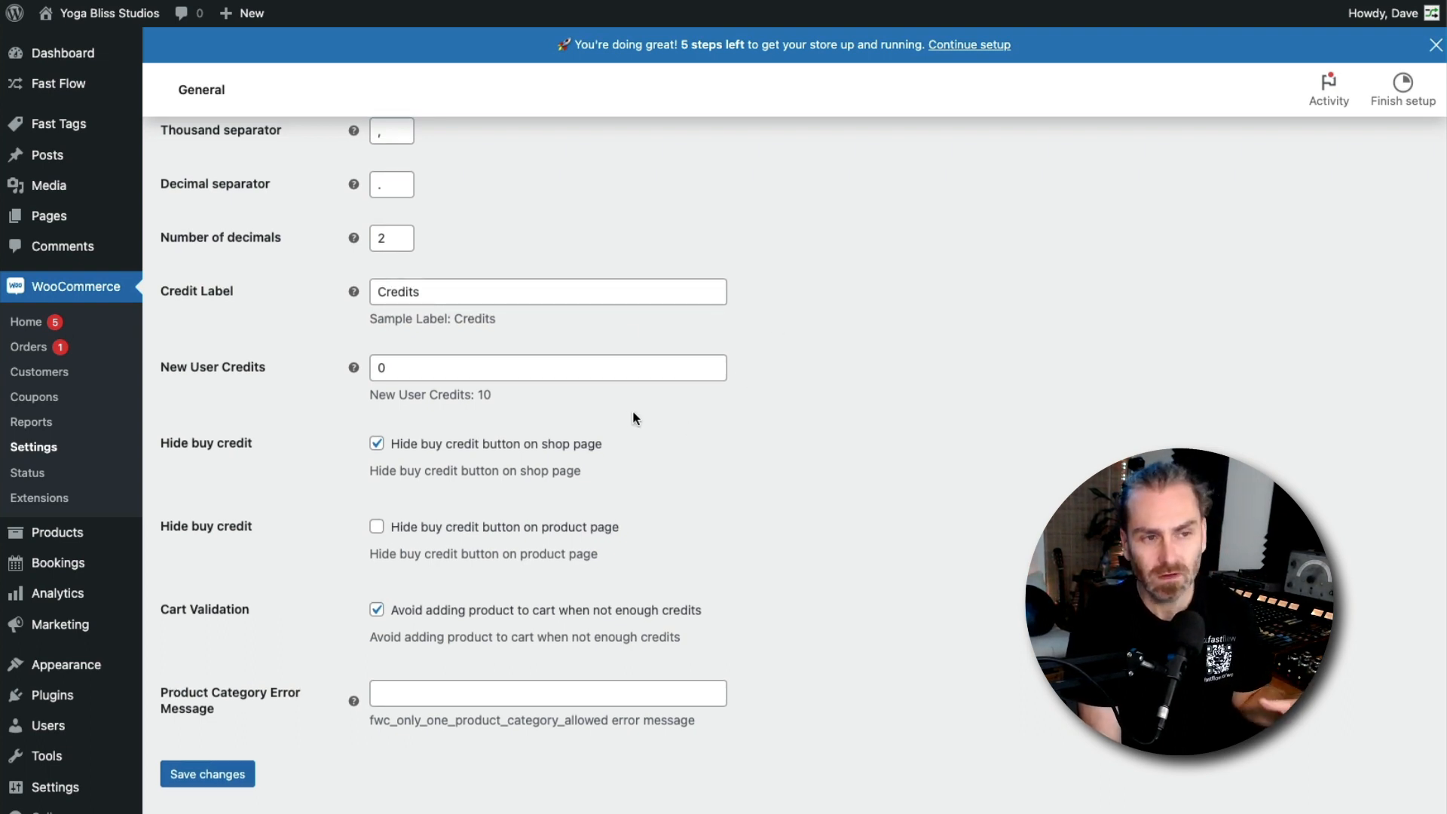
scroll(699, 427, "up", 8)
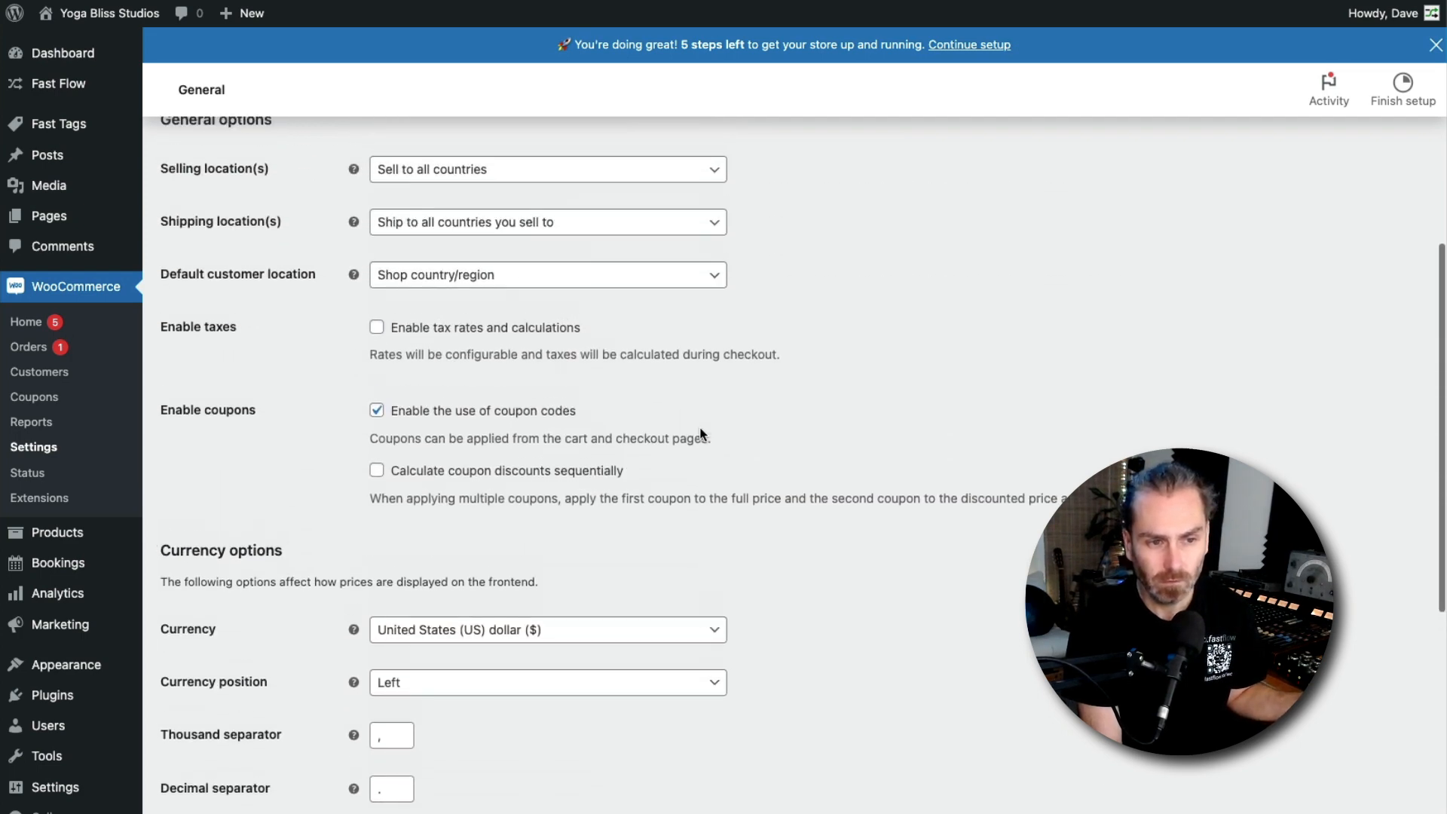
scroll(699, 427, "down", 4)
scroll(699, 427, "down", 5)
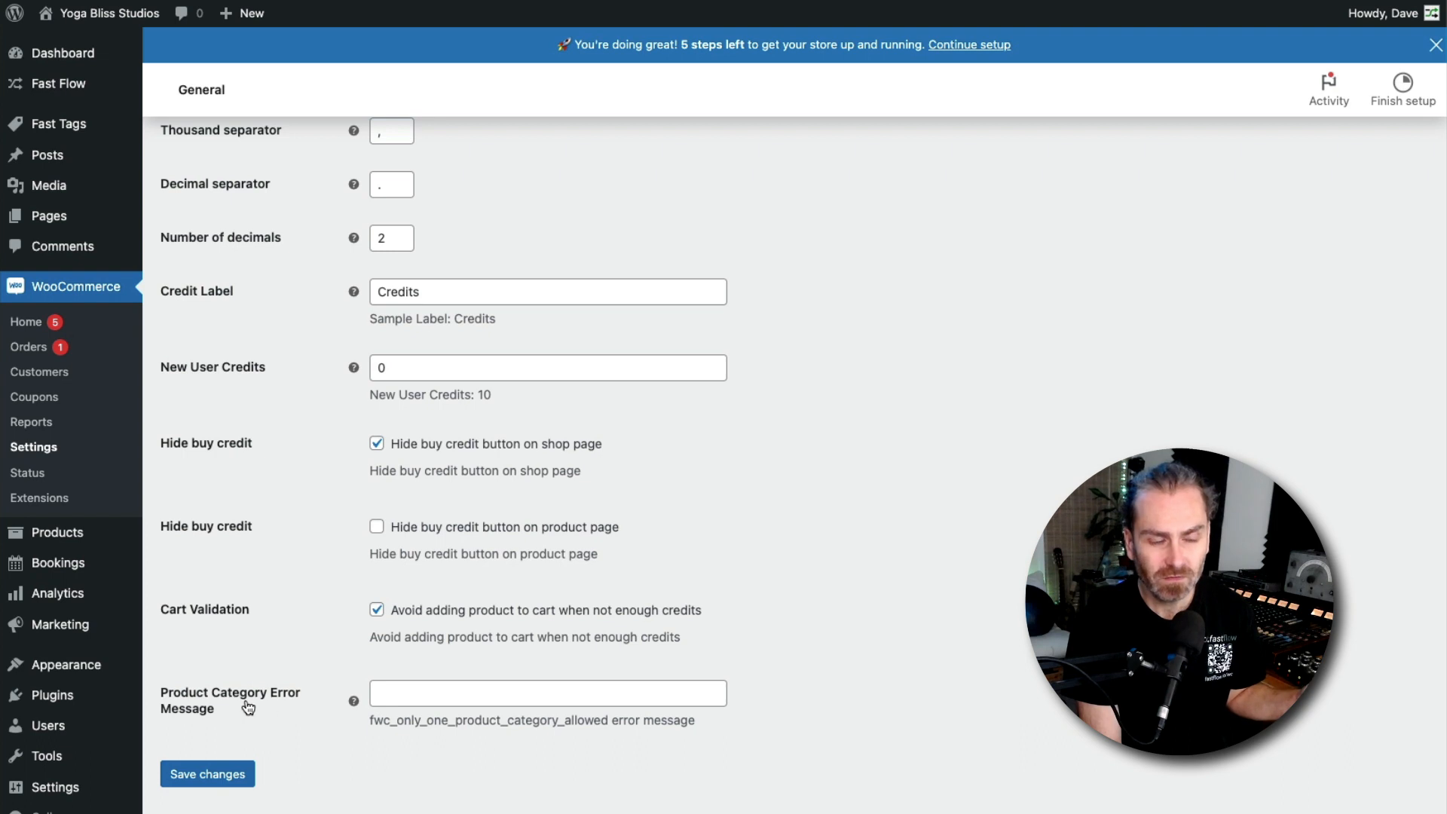
left_click(433, 700)
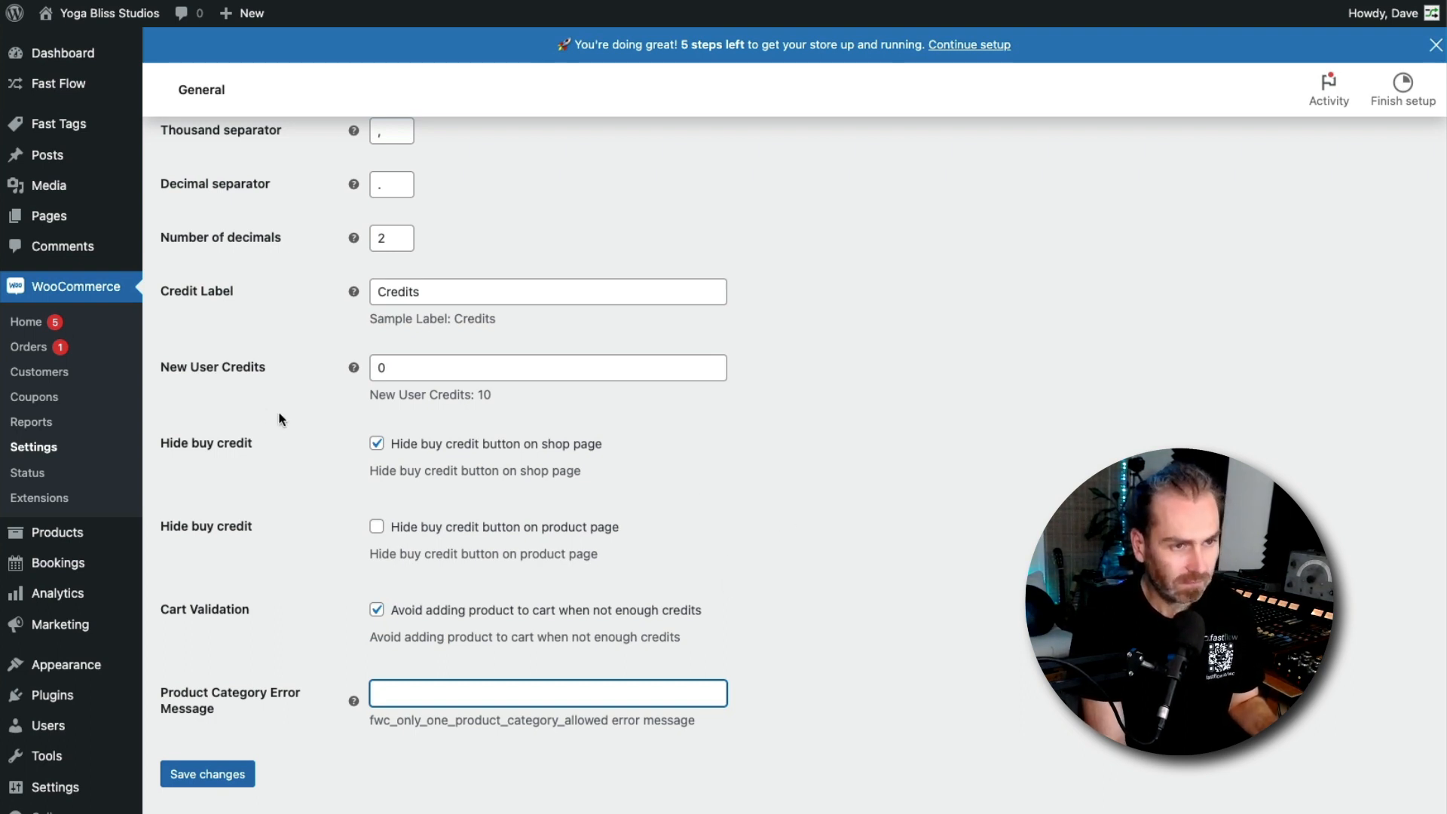
Try to book the Ashtanga Yoga class on May 19 at 8:00 am from the Classes page
key("super+Tab")
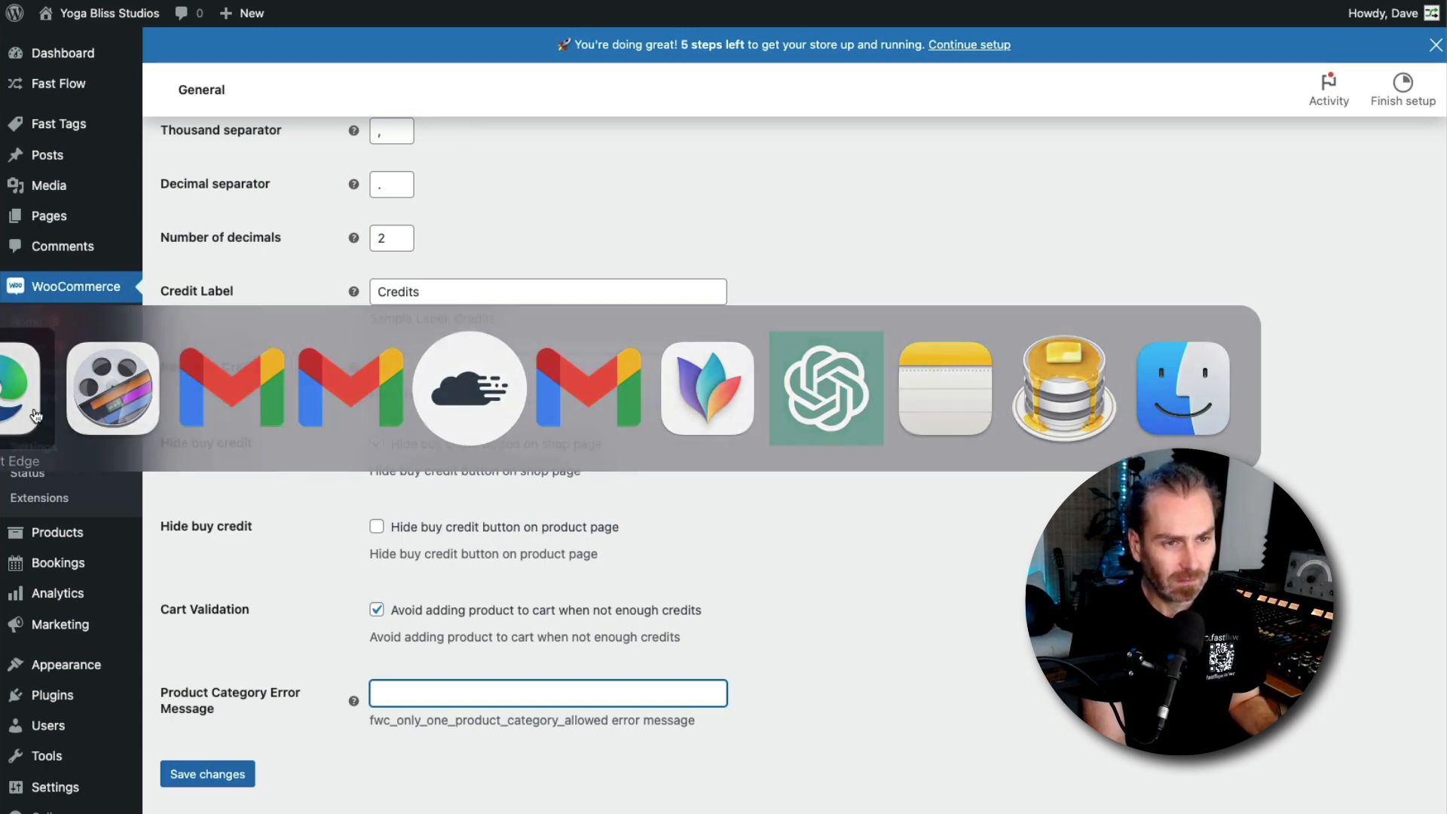
key("super+Tab")
scroll(803, 682, "down", 2)
scroll(818, 683, "up", 2)
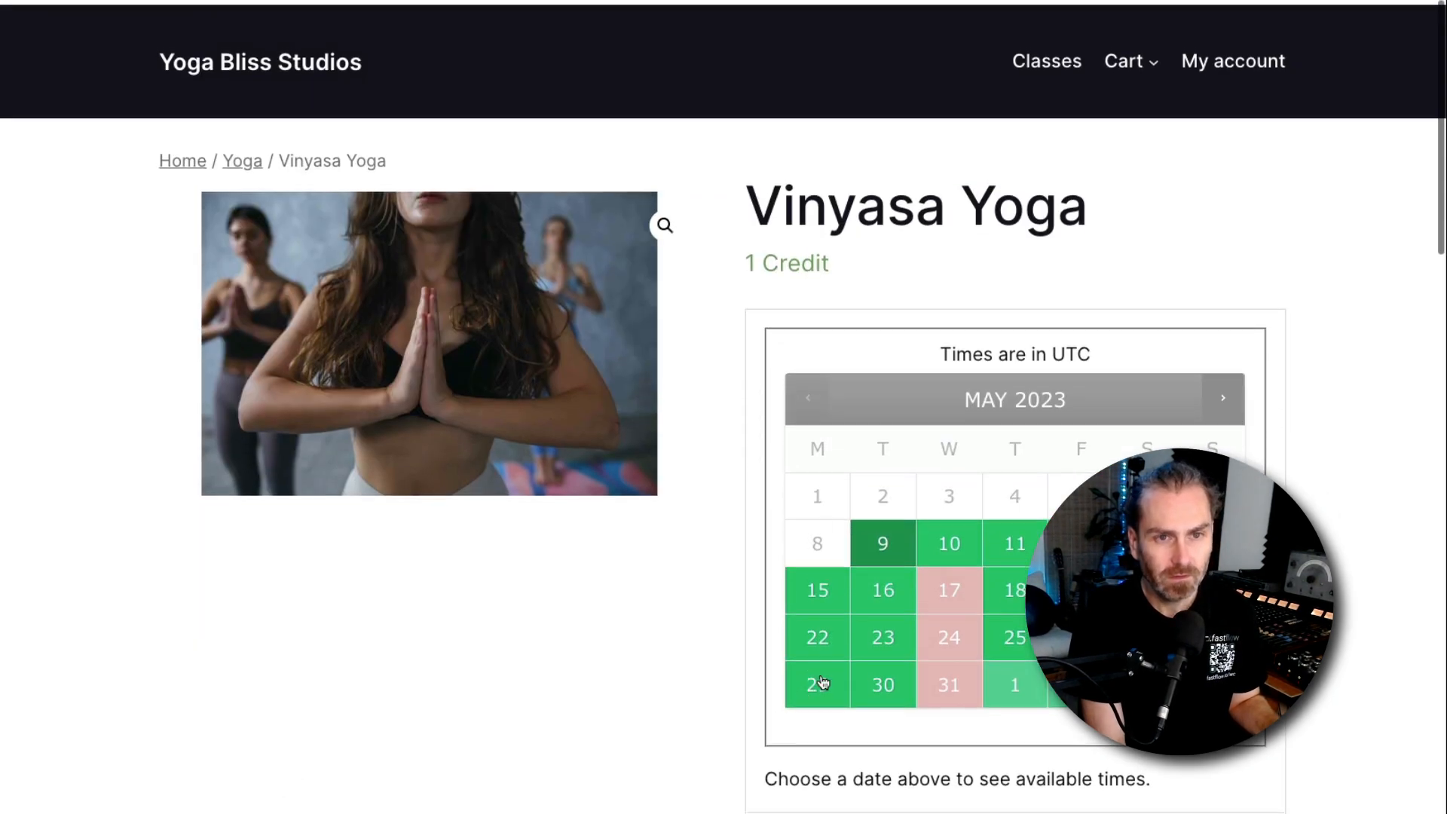
left_click(183, 157)
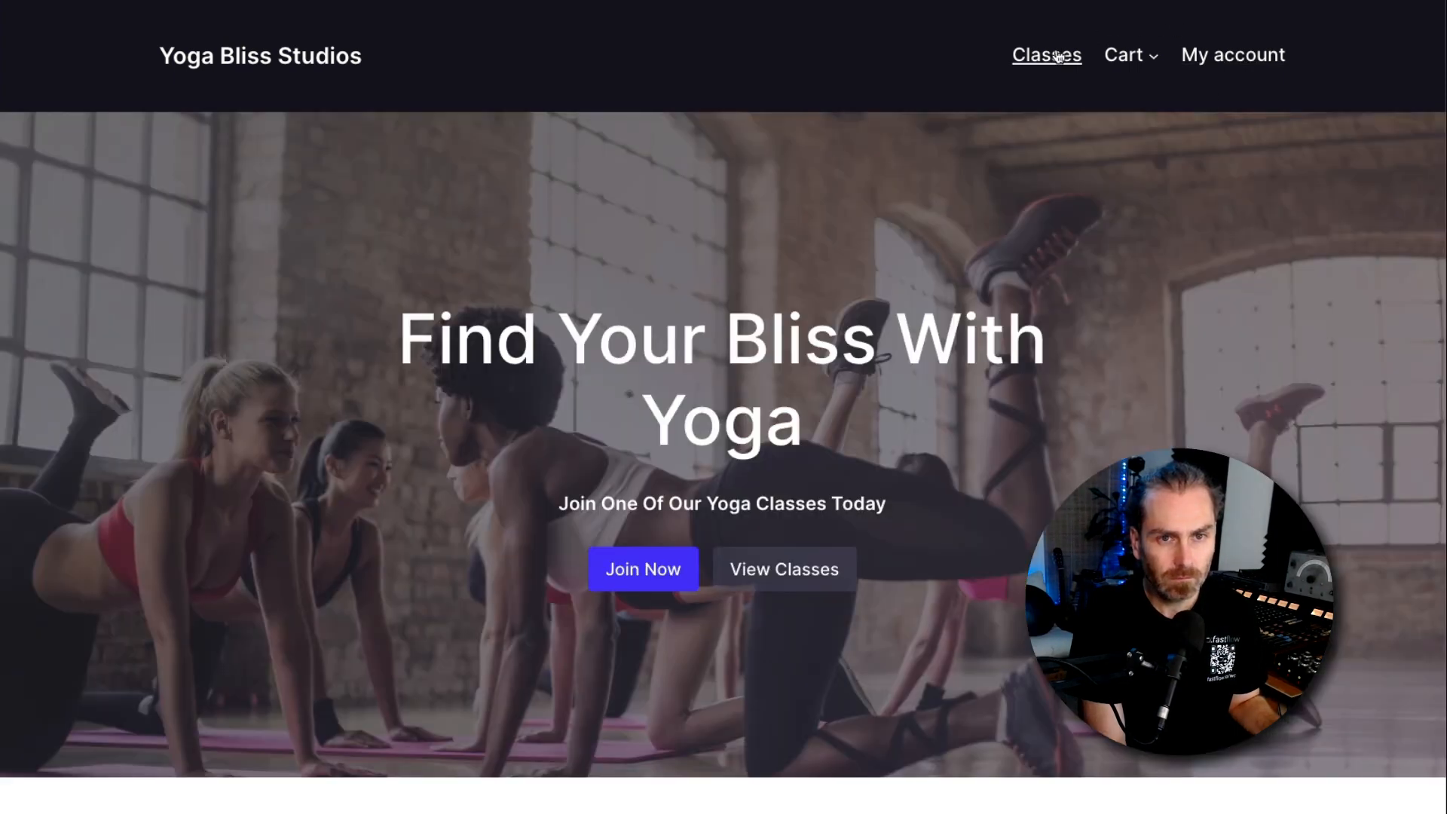
left_click(1051, 60)
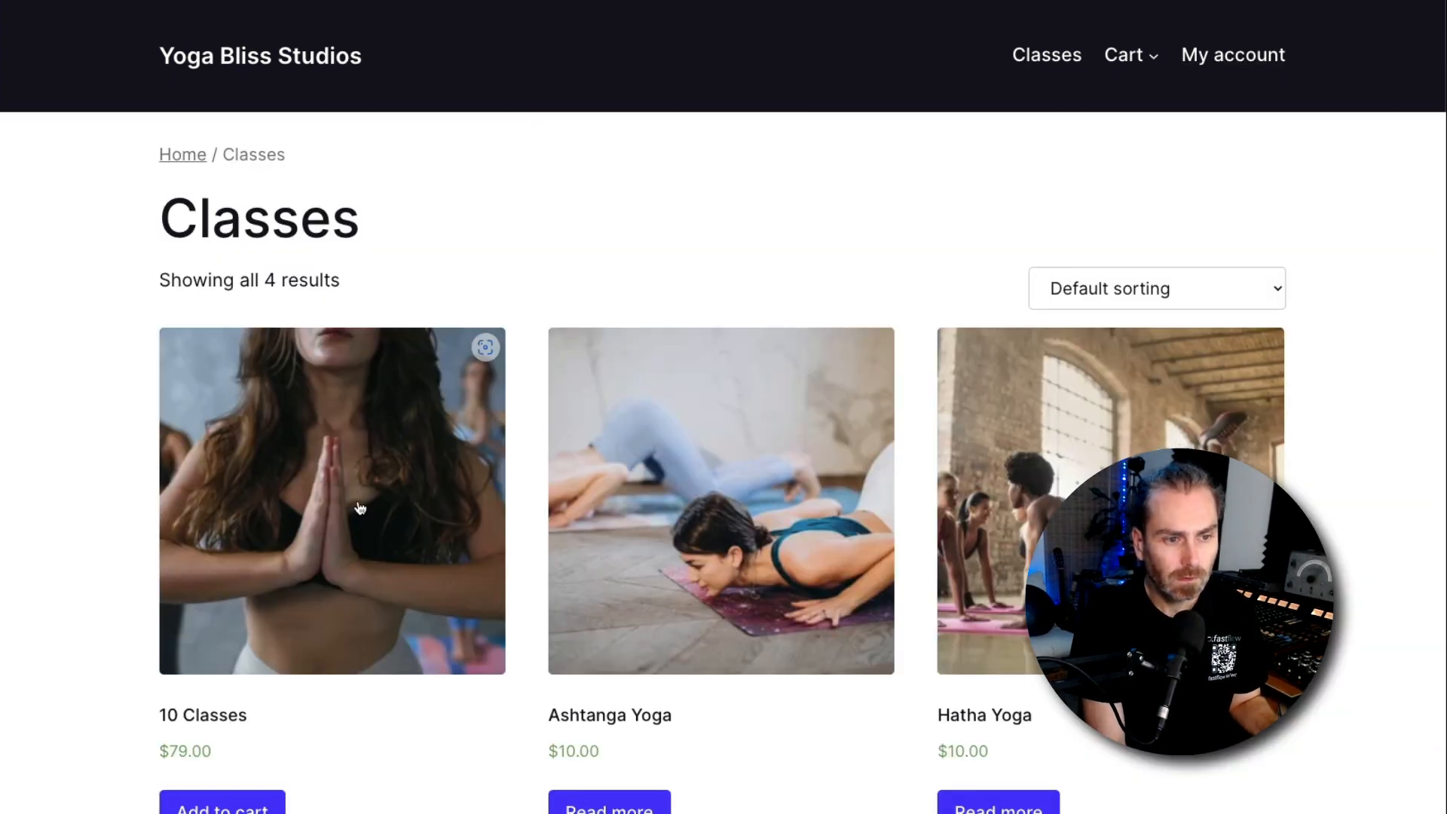
scroll(302, 422, "down", 5)
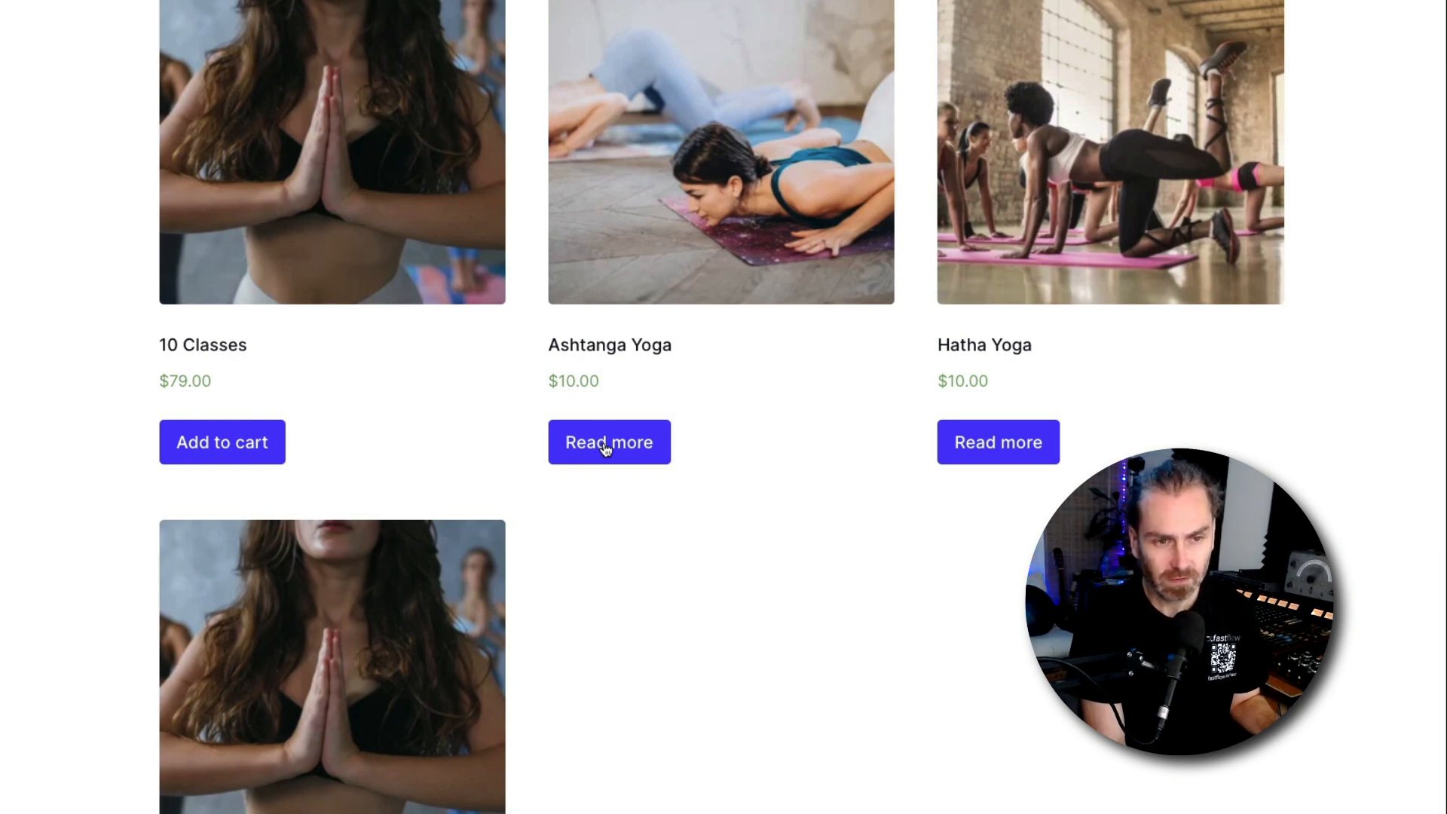
left_click(605, 448)
left_click(822, 226)
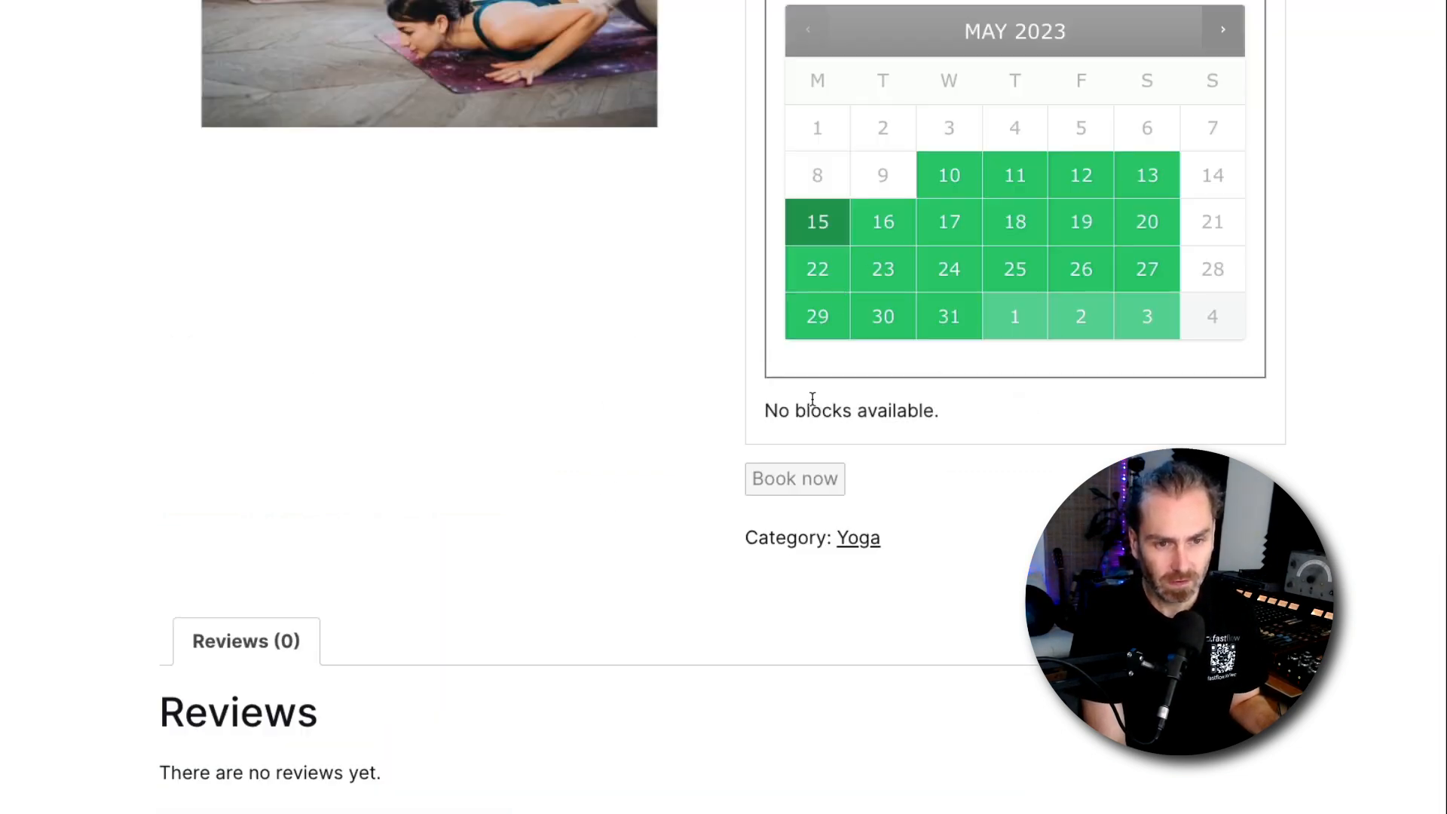
left_click(1049, 240)
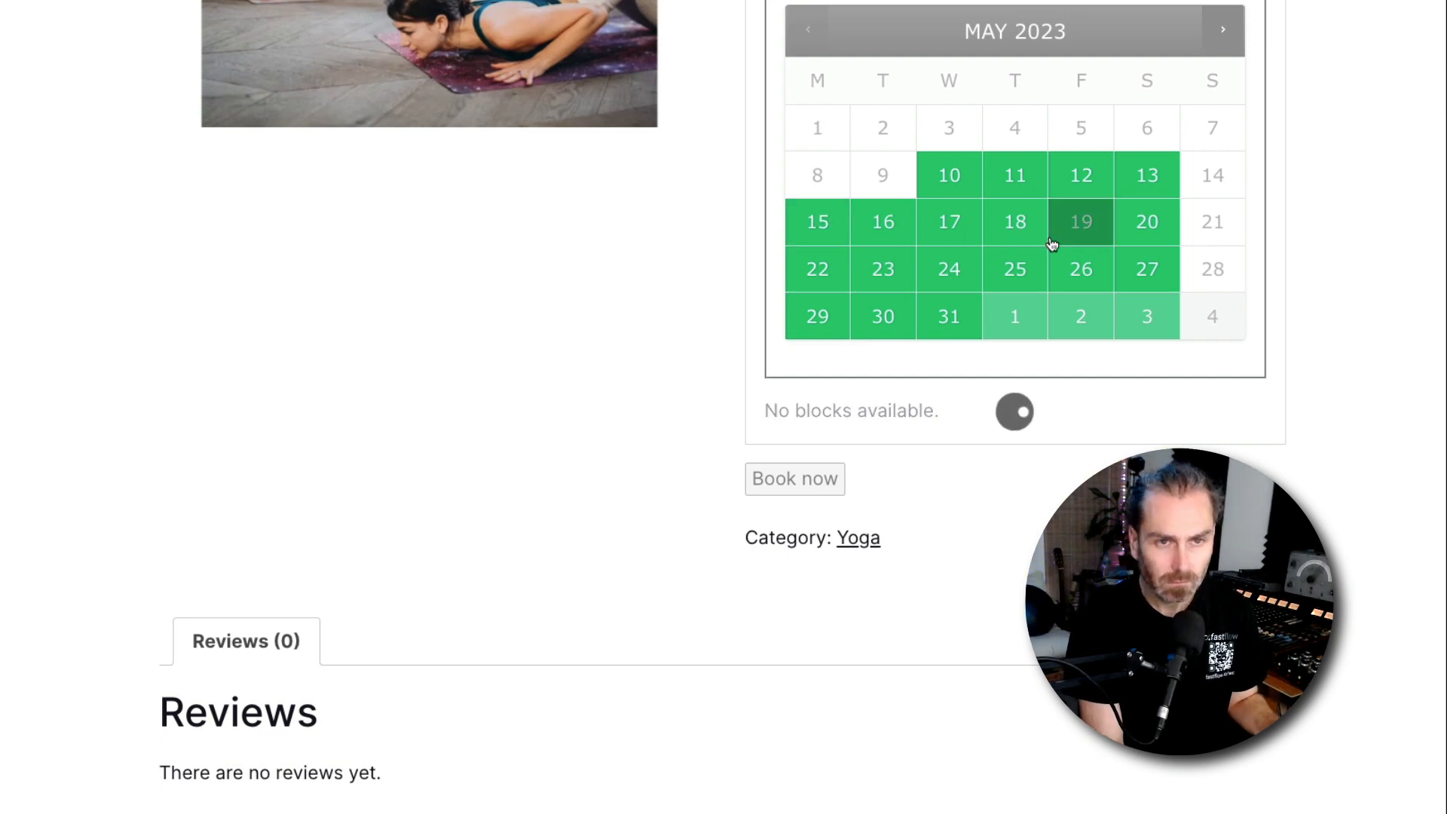
left_click(838, 432)
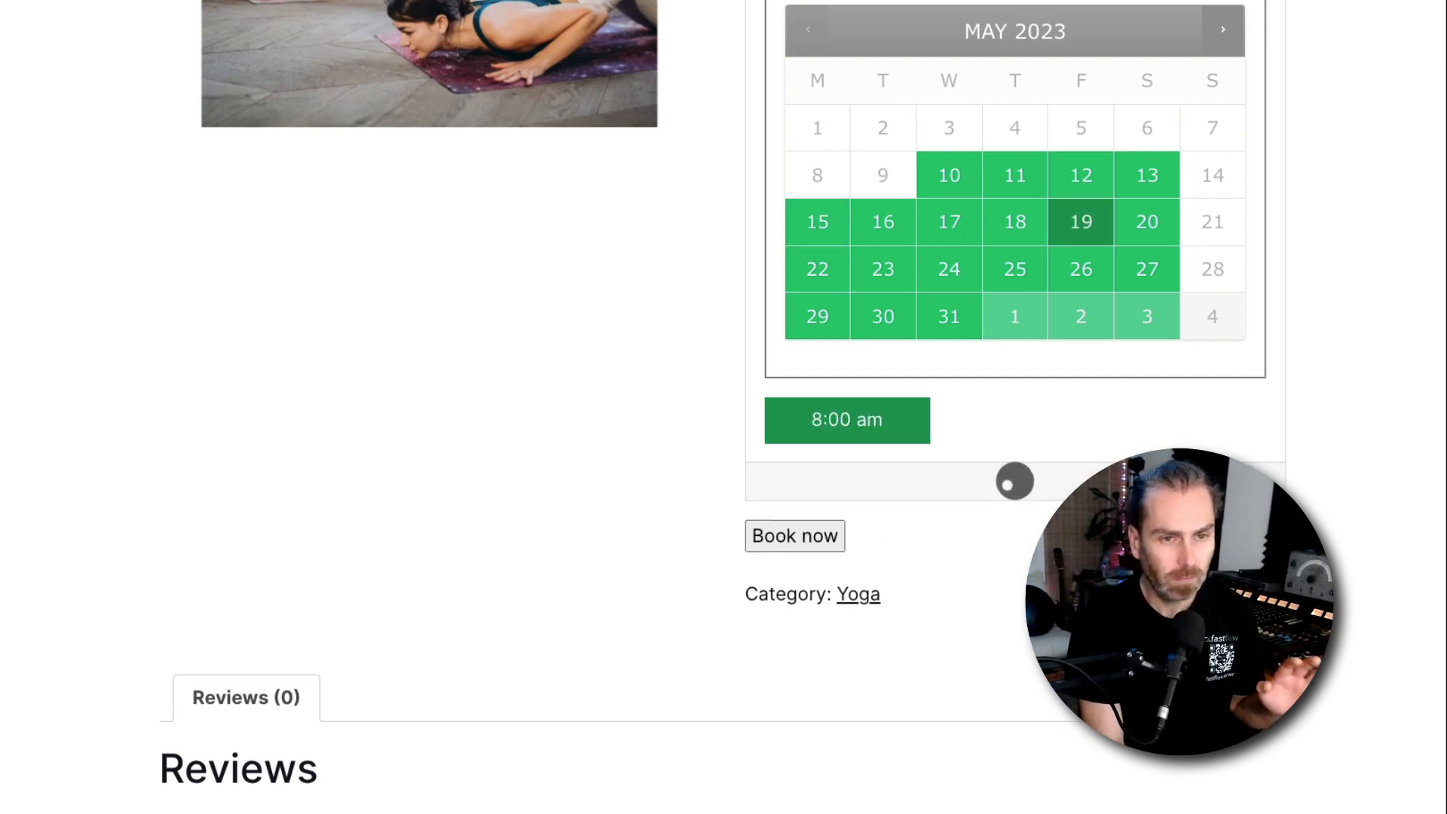
scroll(1024, 457, "up", 5)
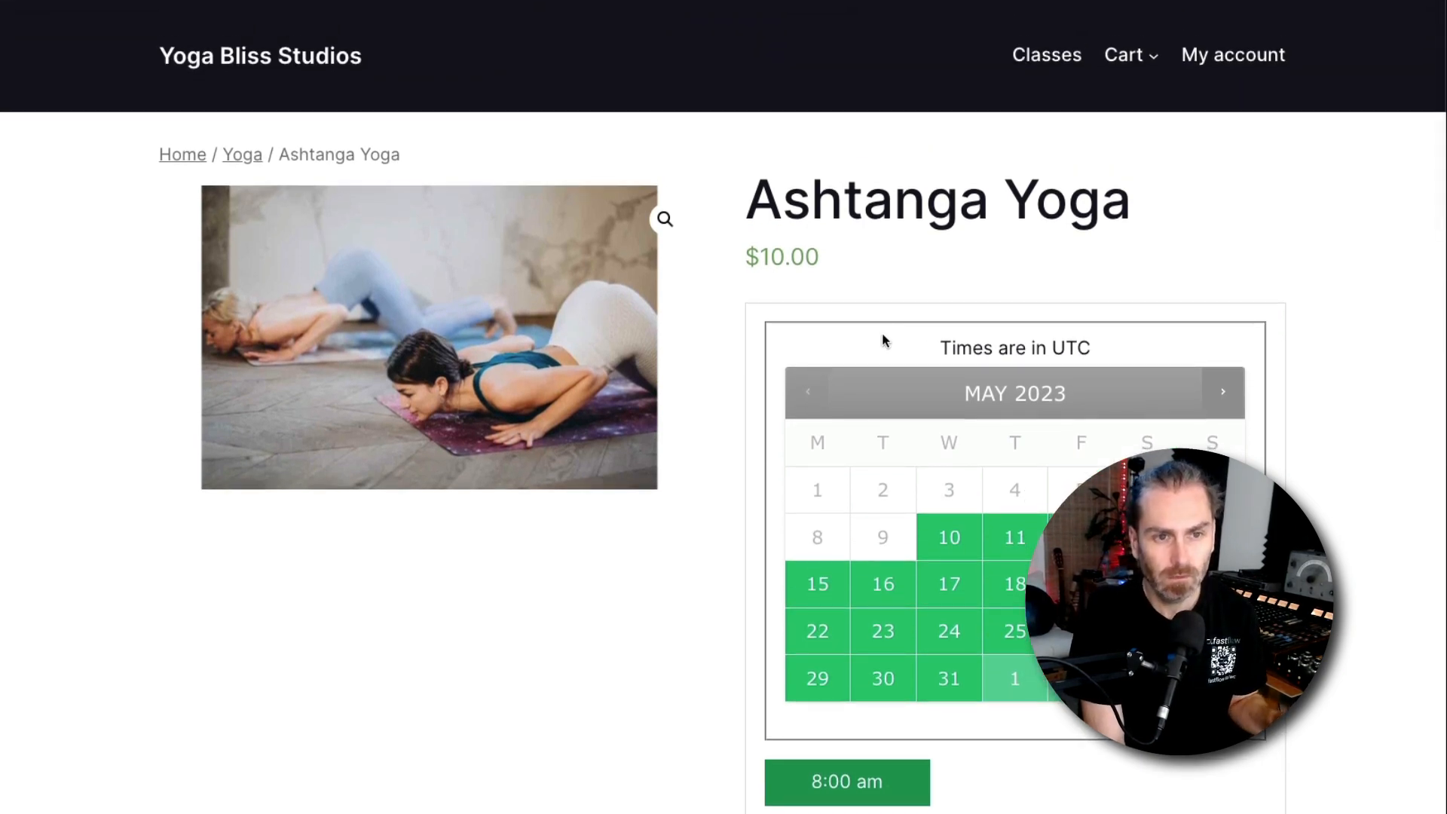
scroll(886, 340, "down", 7)
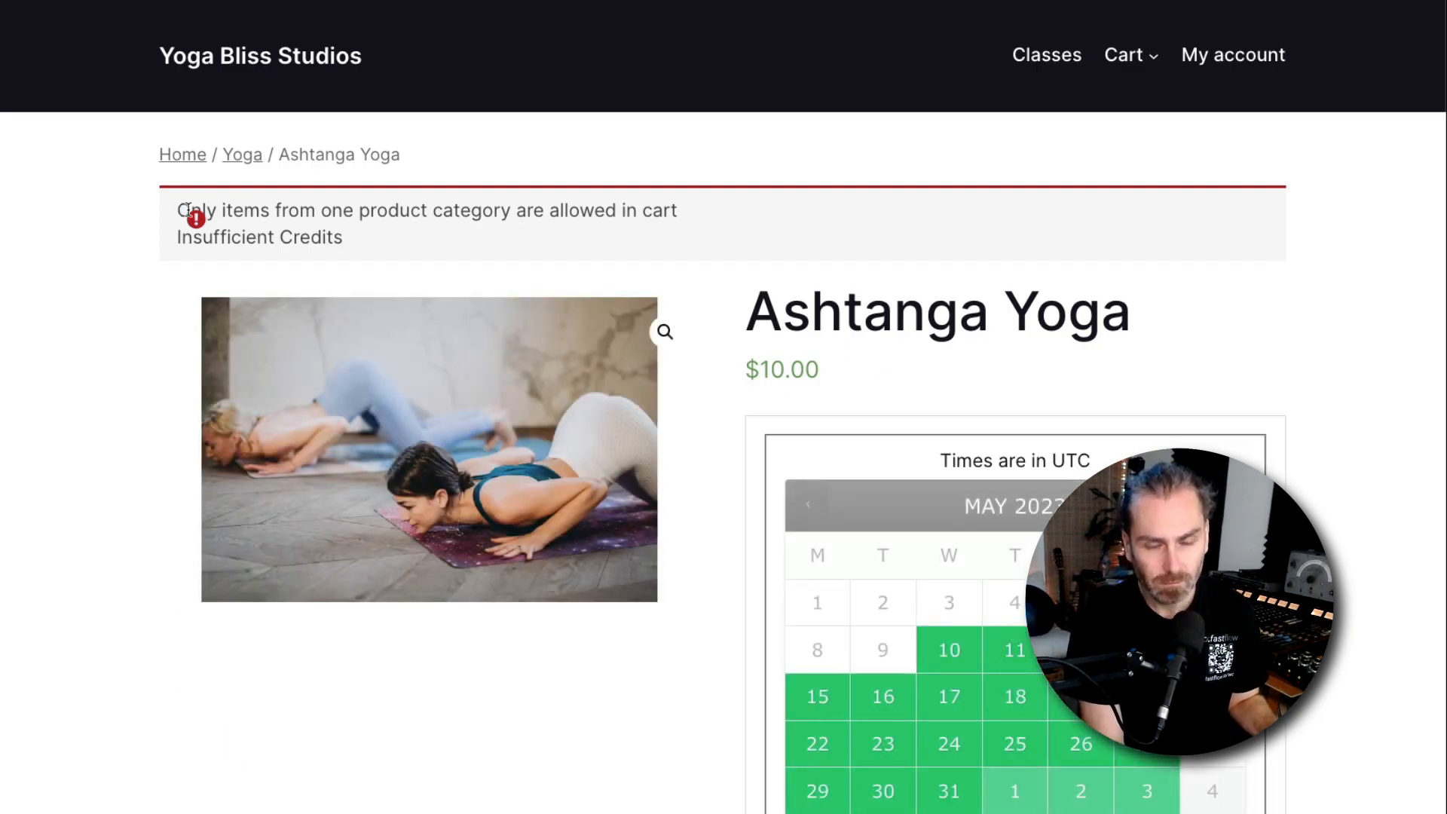
Select the error notice text on the Ashtanga Yoga product page
left_click_drag(187, 211, 478, 234)
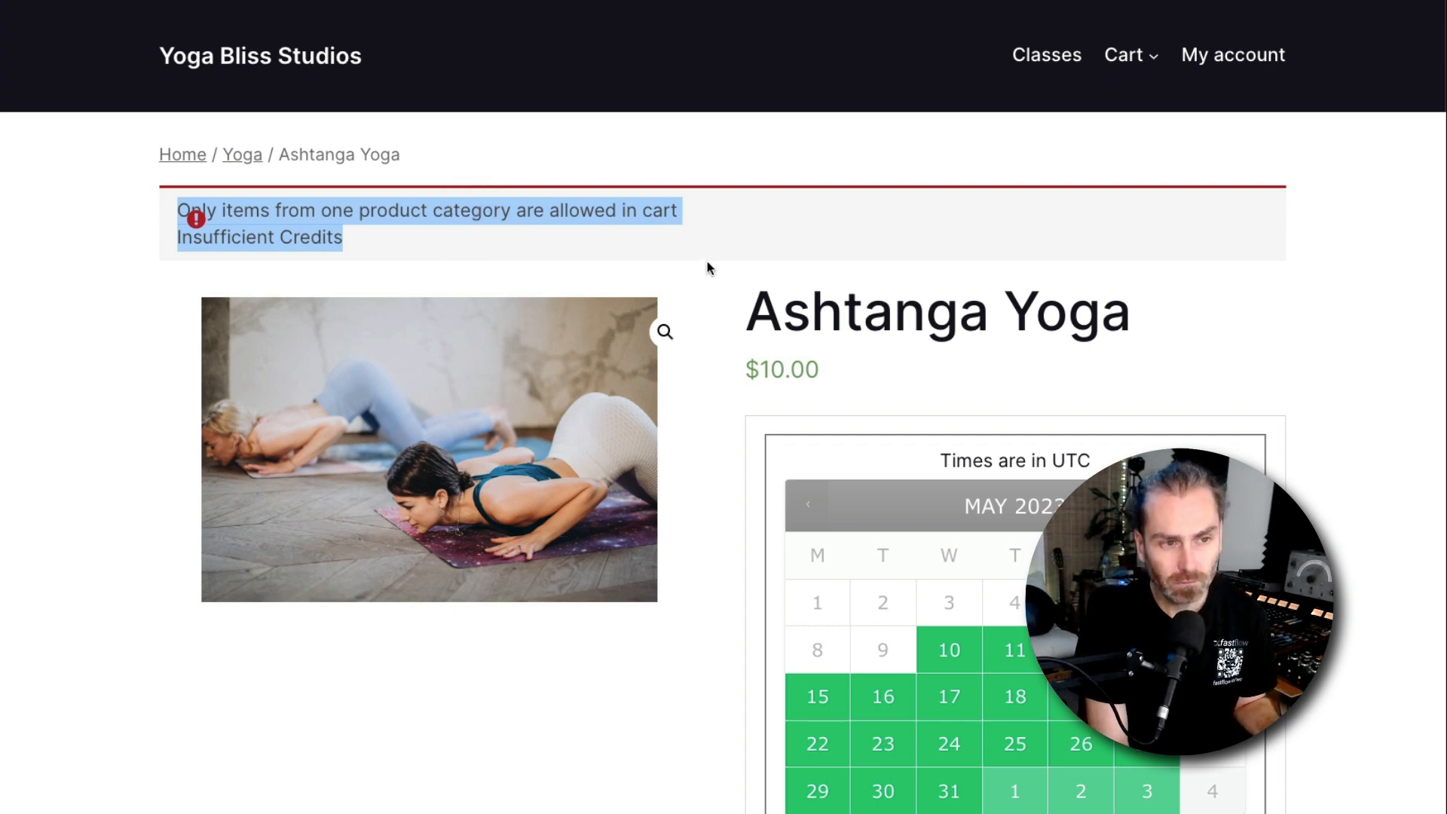
key("super+Tab")
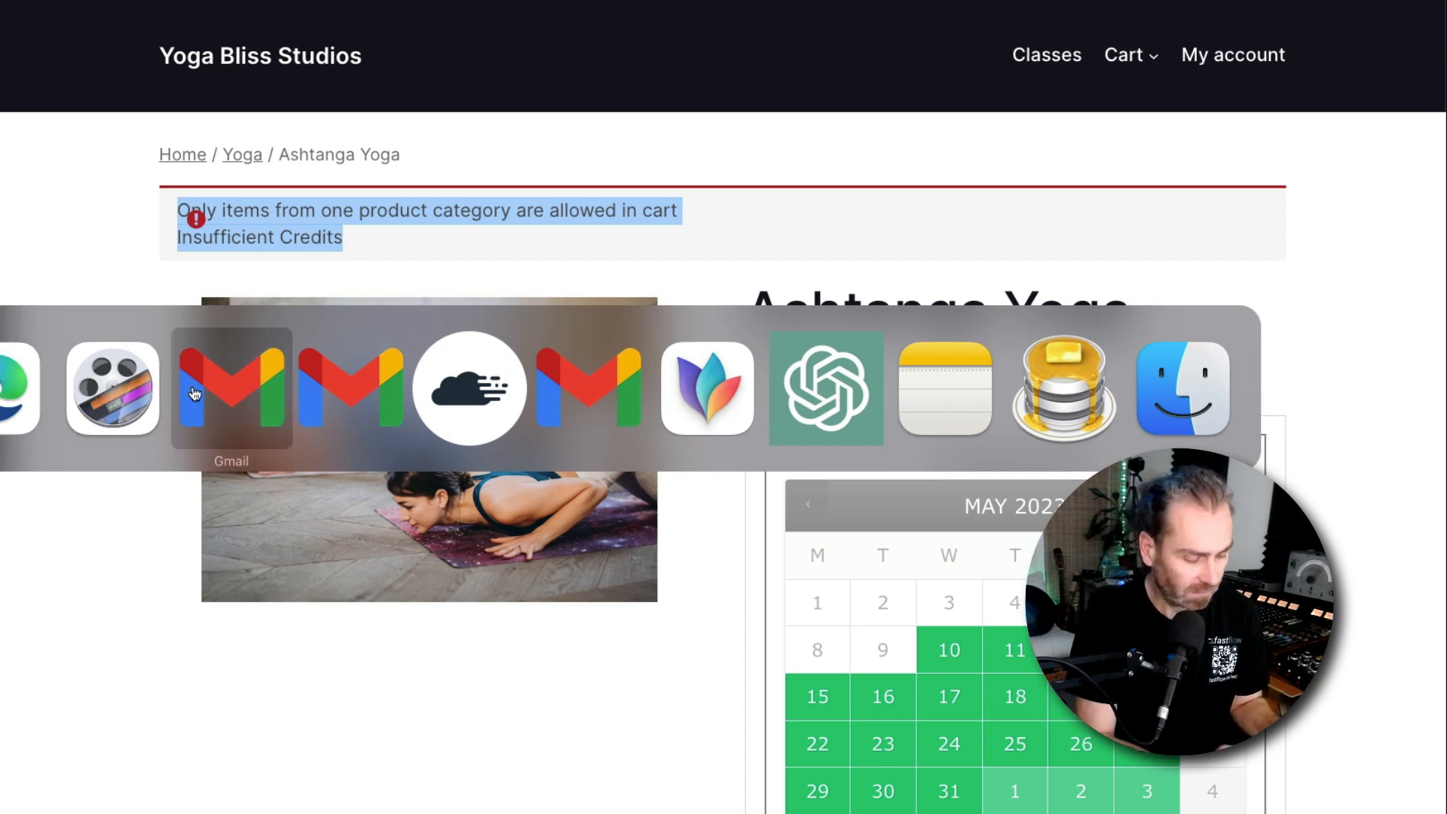
Set the Product Category Error Message to "Ooops only credits available" and save the changes
left_click(23, 391)
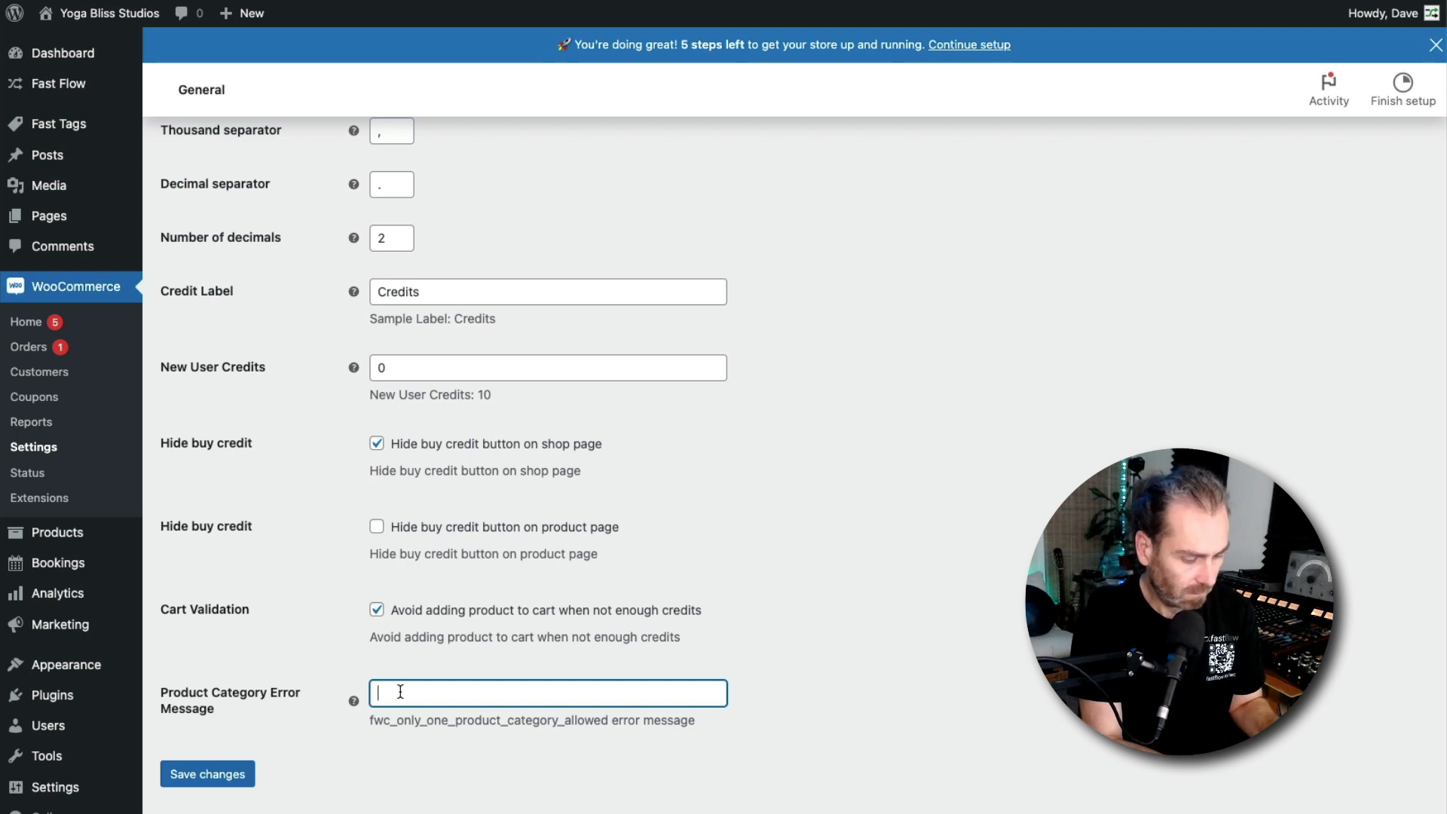
type("oops only credits avai")
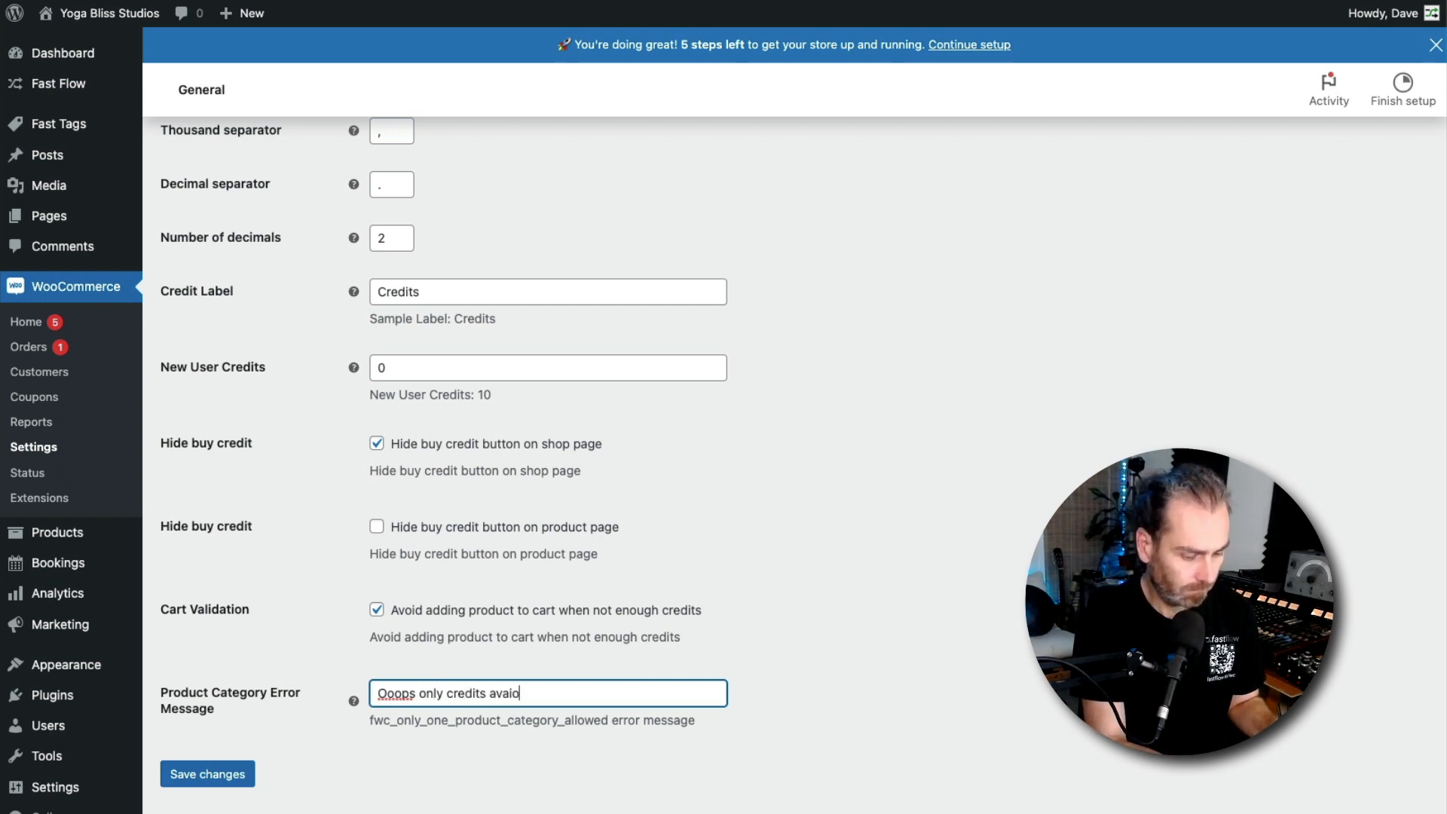
key("BackSpace")
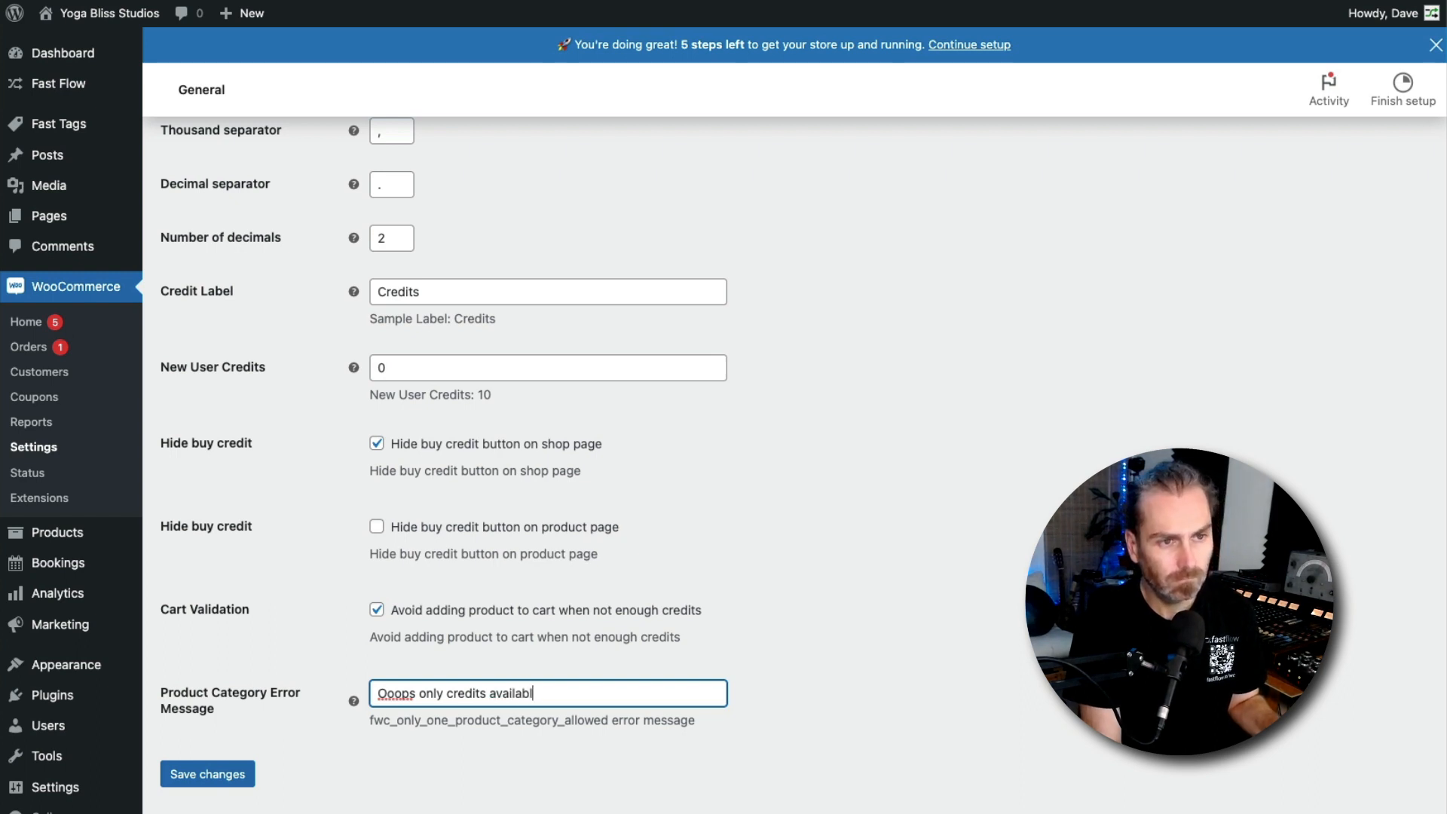
left_click(207, 774)
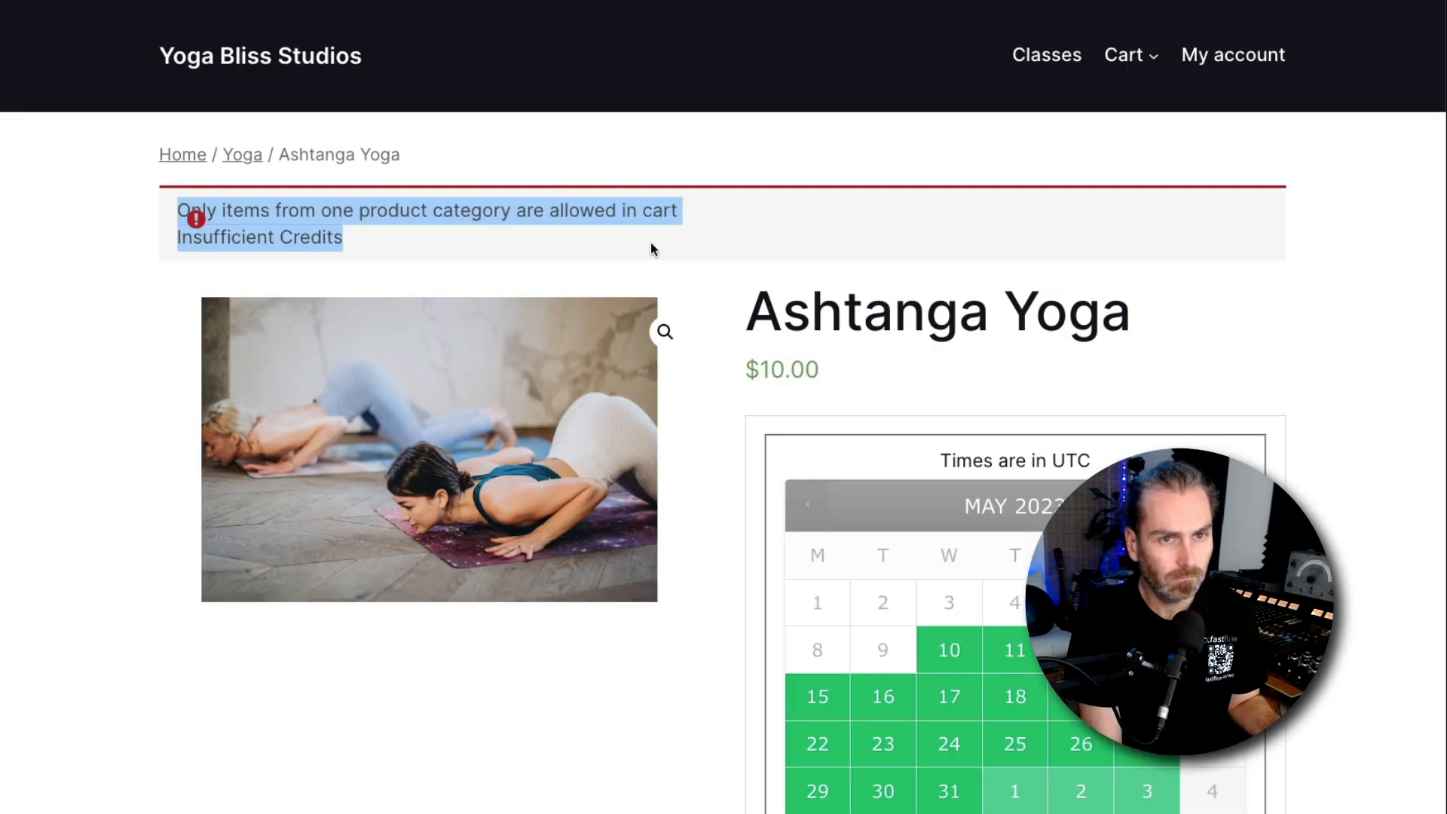
Reload the product page and remove the Vinyasa Yoga May 31 booking from the cart
left_click(662, 247)
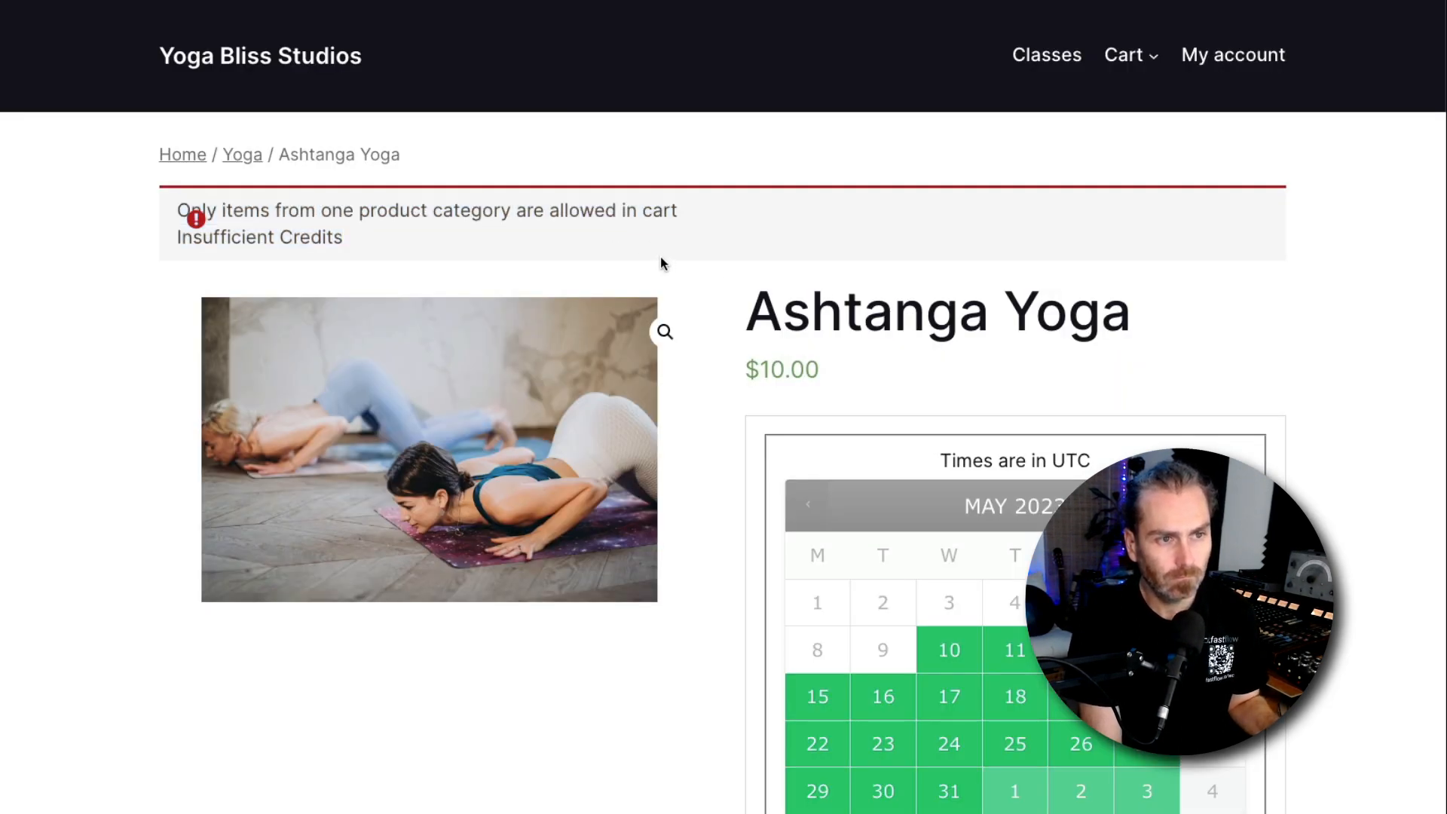
key("super+r")
left_click(854, 110)
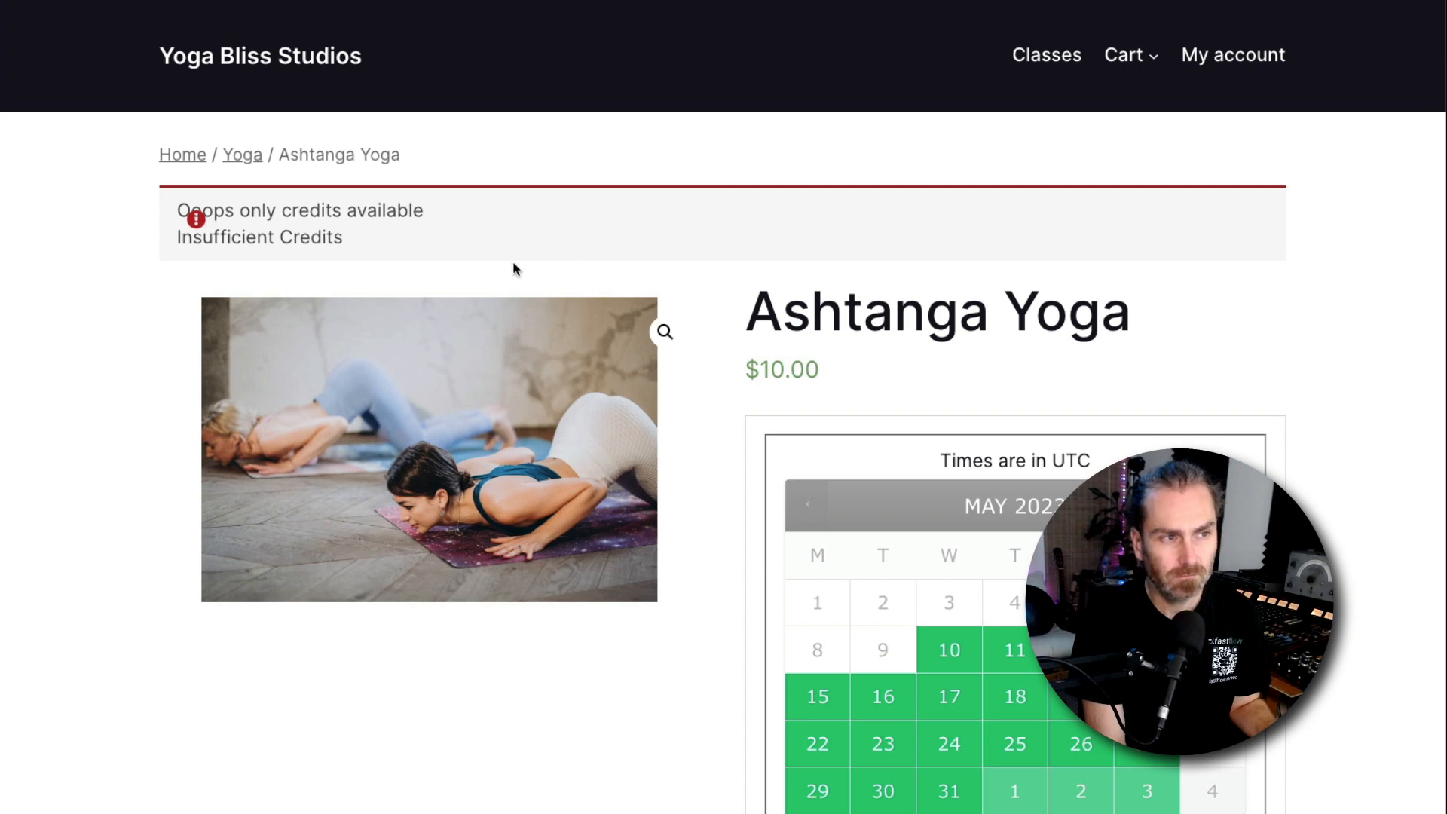
left_click(1125, 56)
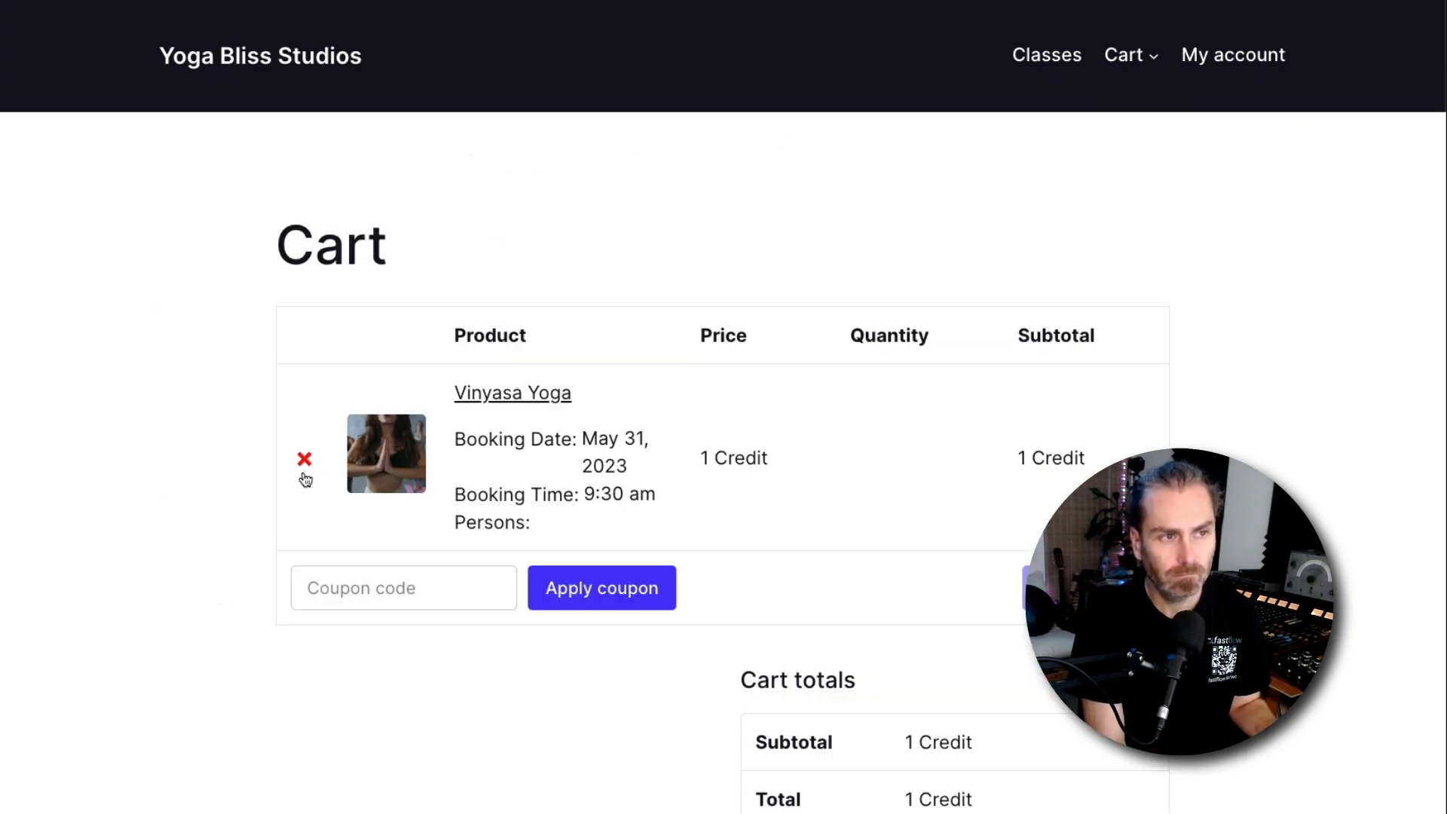
left_click(305, 459)
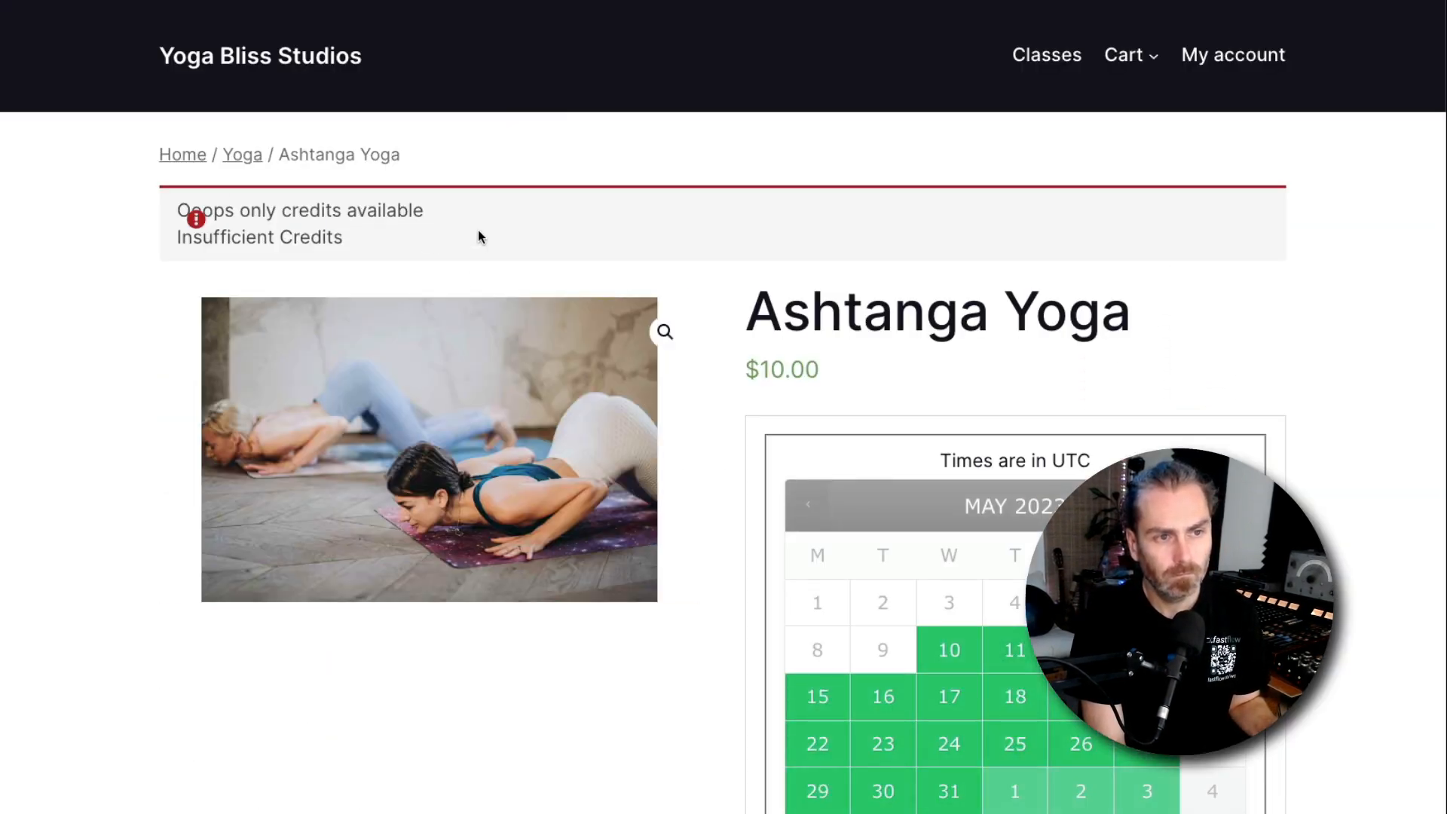
Resubmit the Ashtanga Yoga booking to add it to the cart
key("super+r")
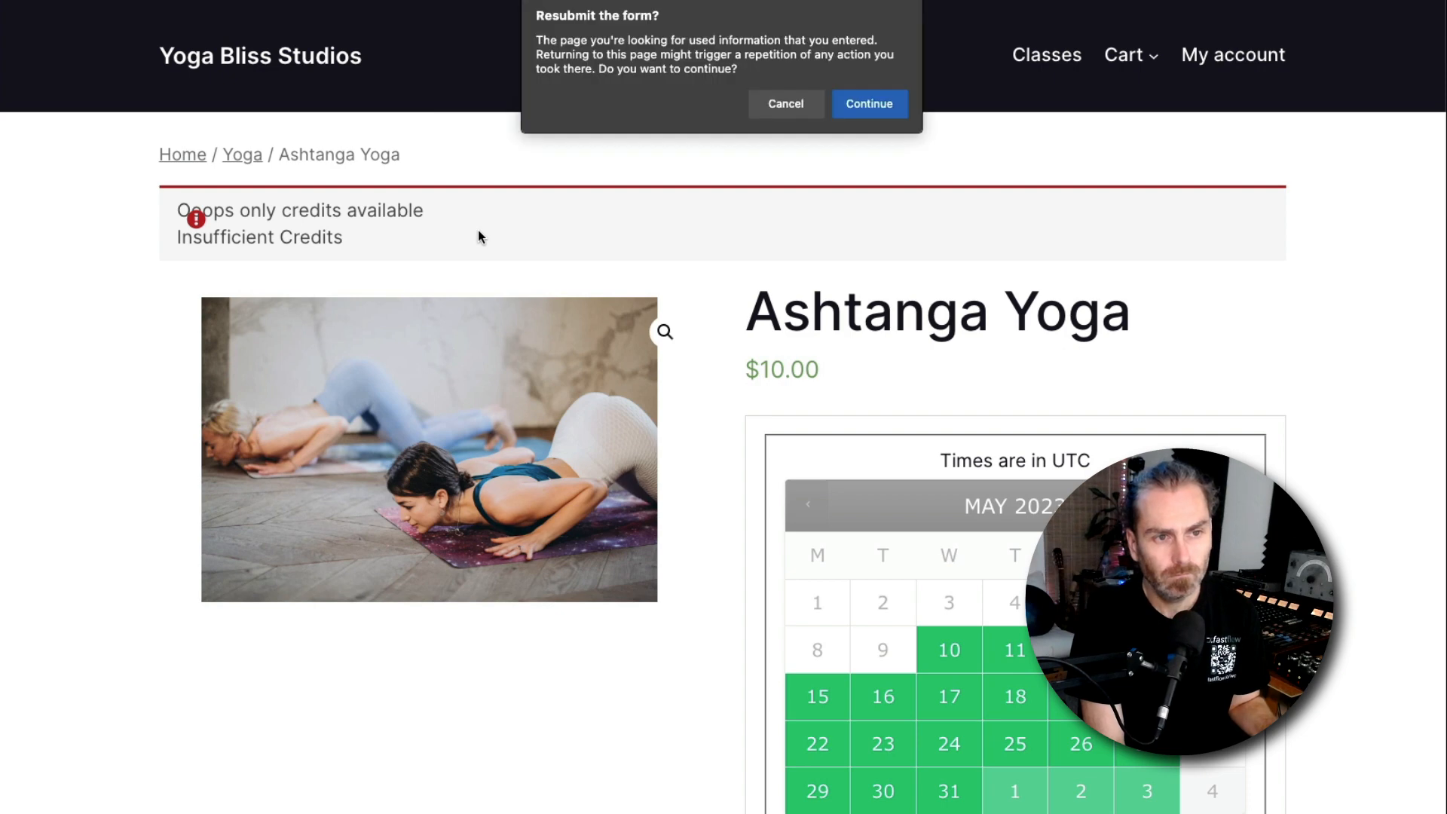
left_click(882, 106)
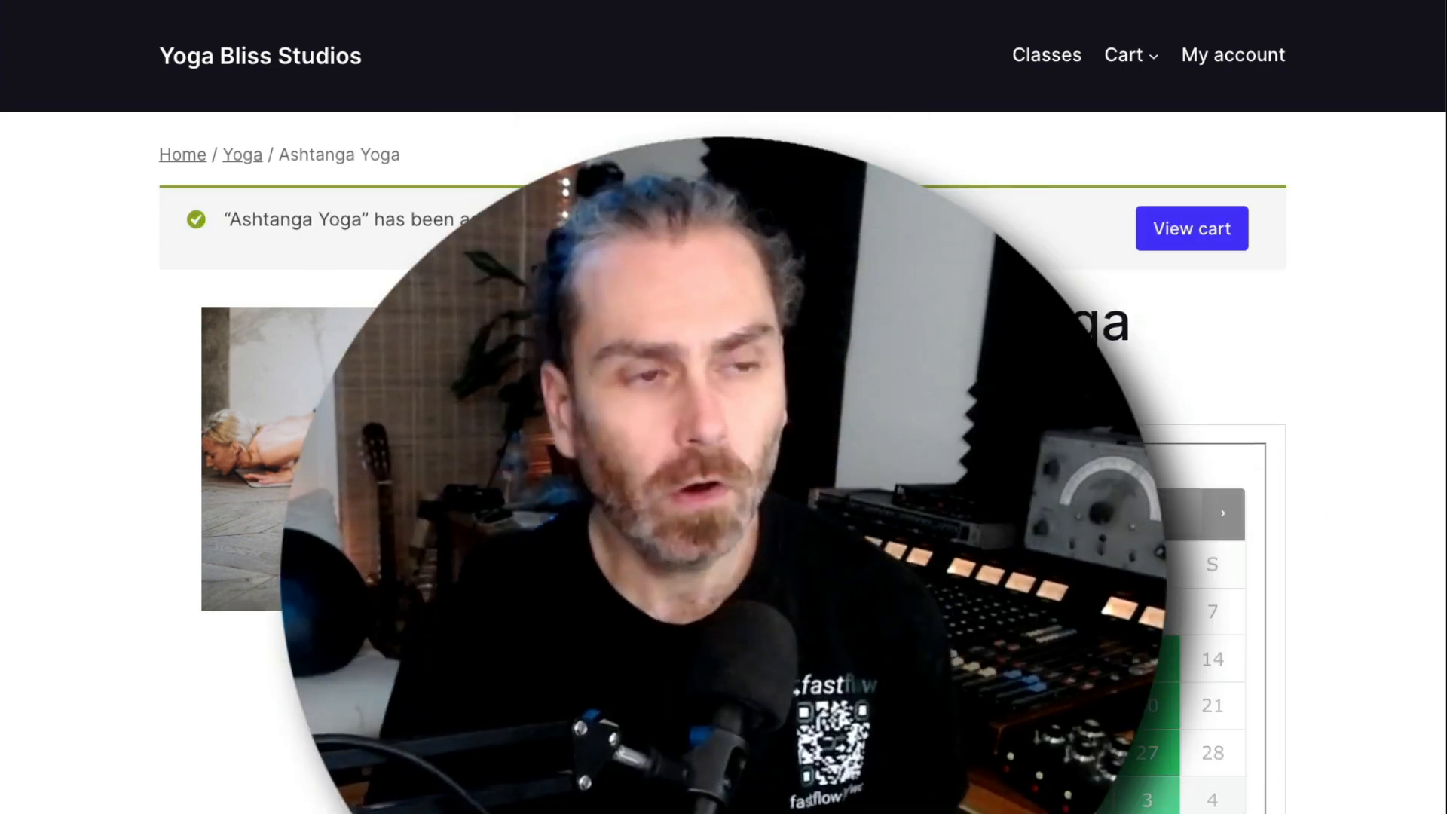